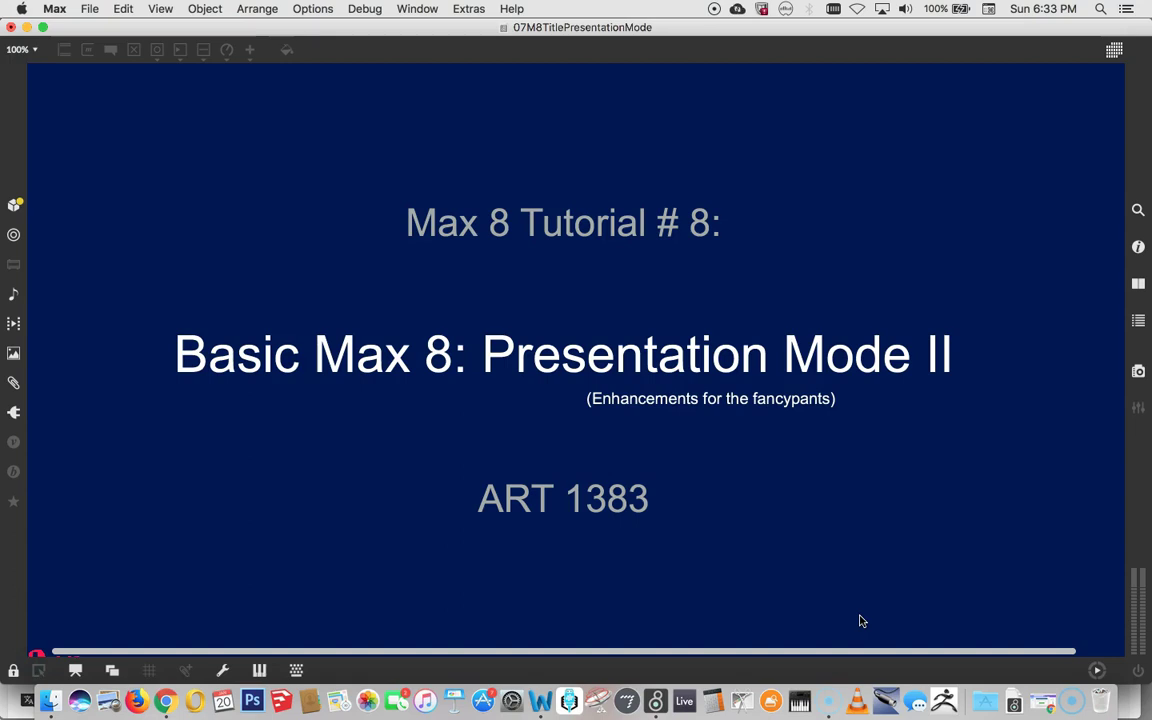
Step: Bring the 08M8Tut-PresentationMode2 timer patcher window to the front with Cmd+`
{"action": "key", "text": "super+grave"}
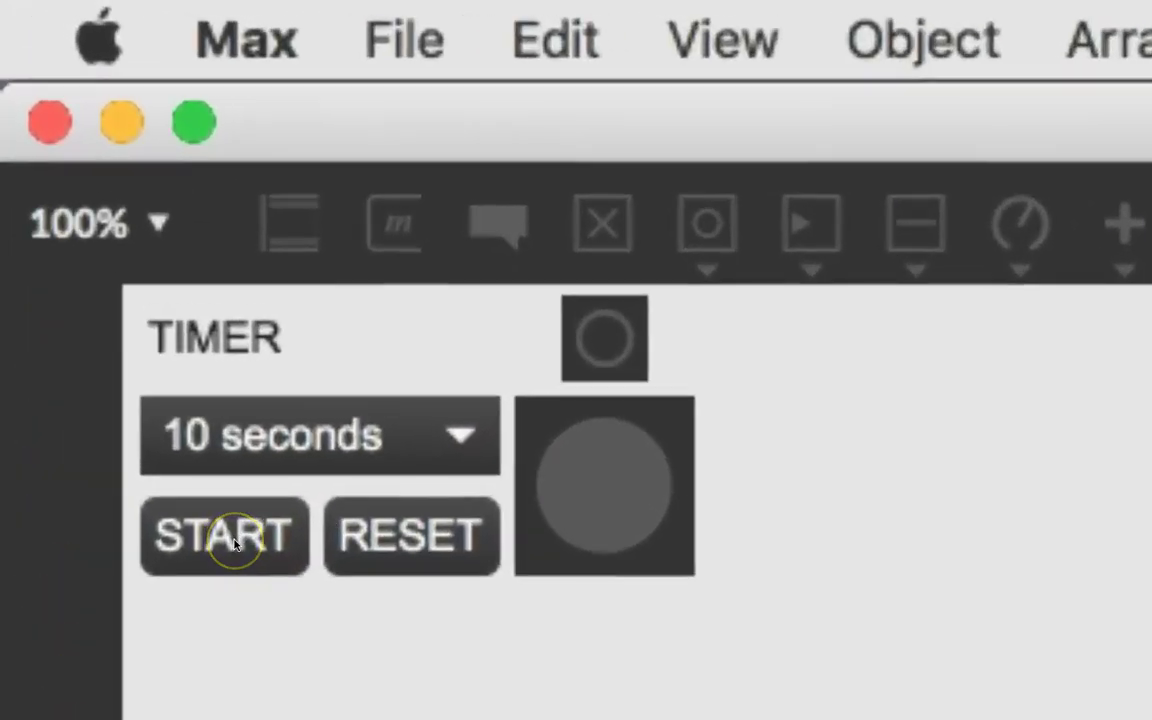
Step: Start the timer with the START button so its round indicator blinks
{"action": "left_click", "coordinate": [210, 491]}
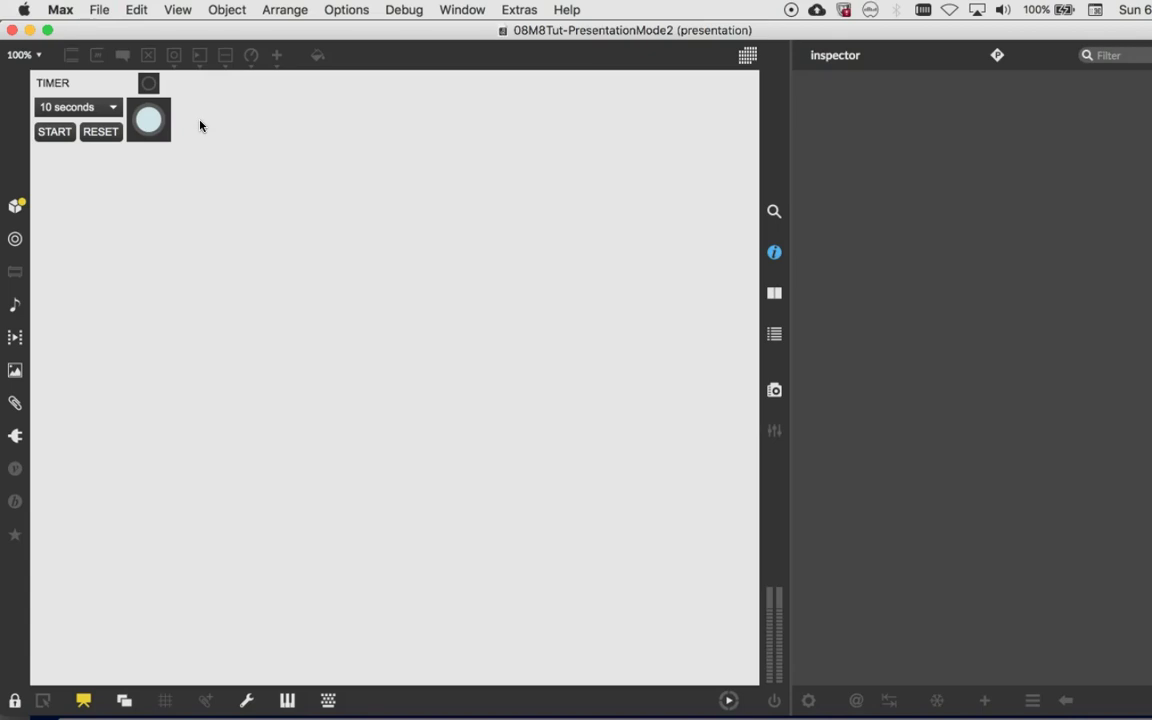
Step: Close 08M8Tut-PresentationMode2, reopen it from recent files, and return it to presentation view
{"action": "left_click", "coordinate": [11, 31]}
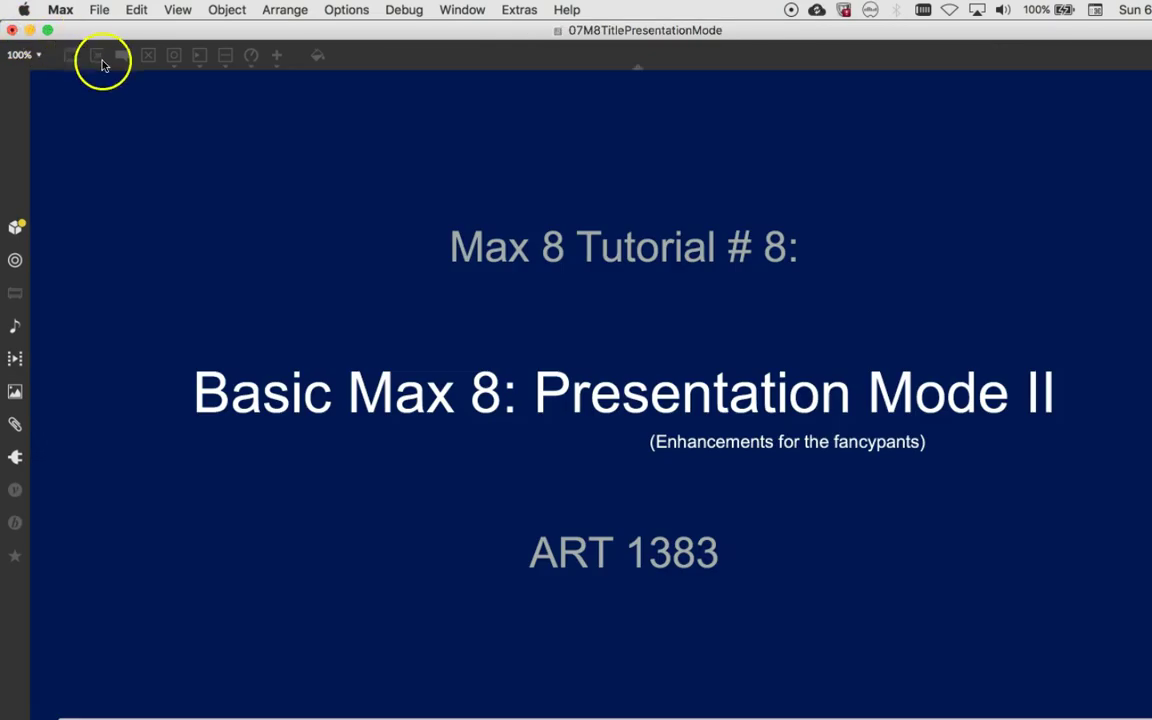
{"action": "left_click", "coordinate": [101, 11]}
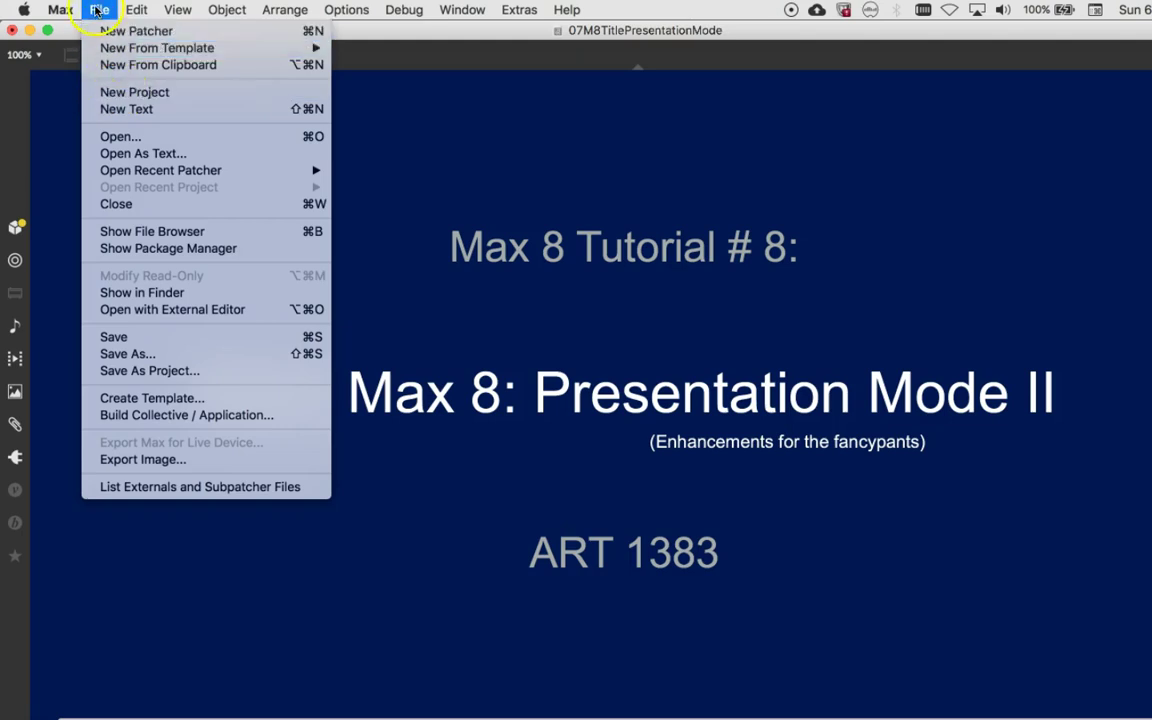
{"action": "mouse_move", "coordinate": [131, 174]}
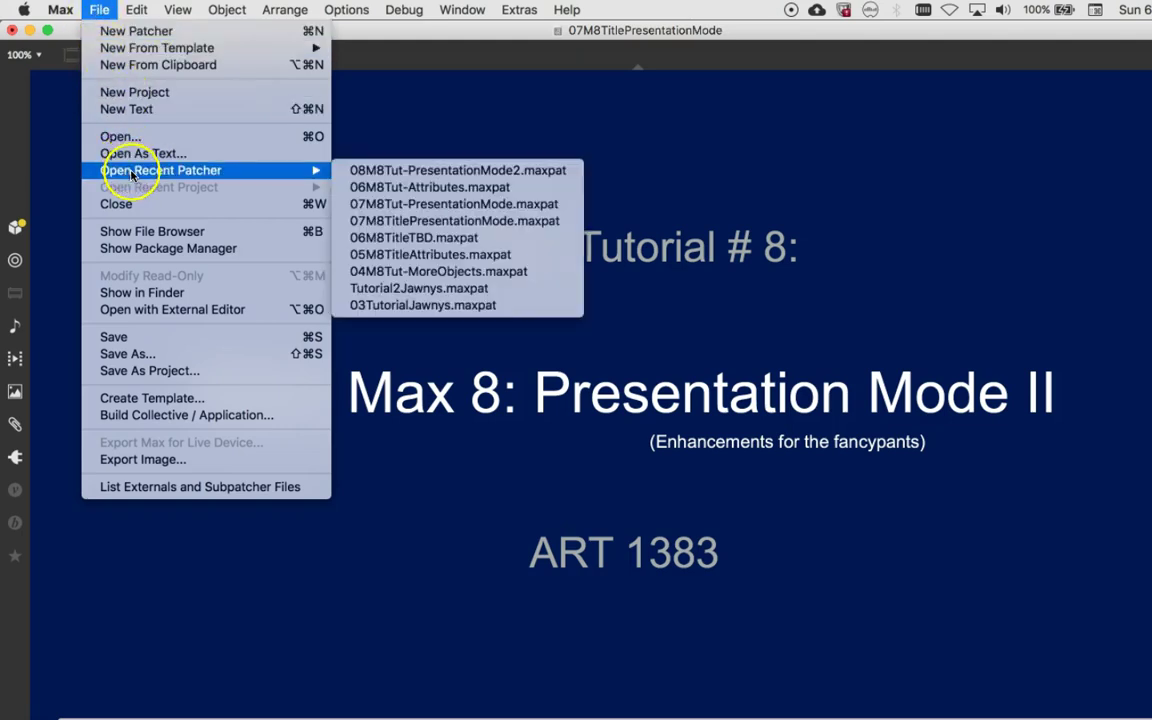
{"action": "left_click", "coordinate": [352, 170]}
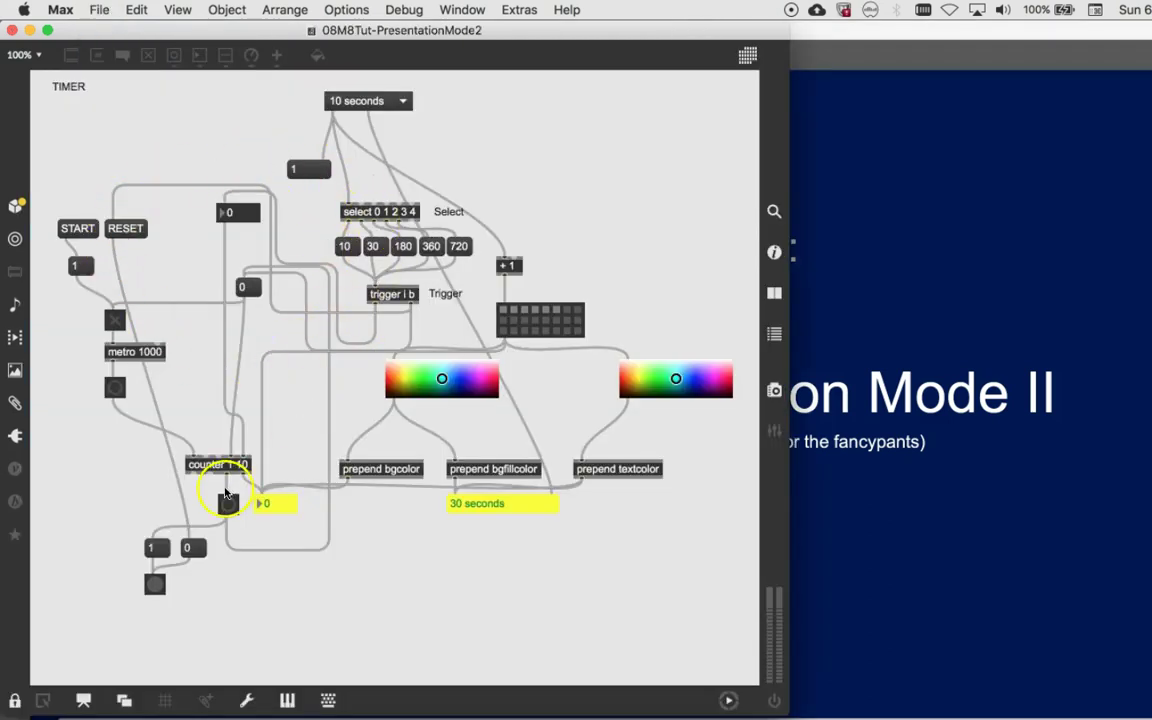
{"action": "left_click", "coordinate": [83, 700]}
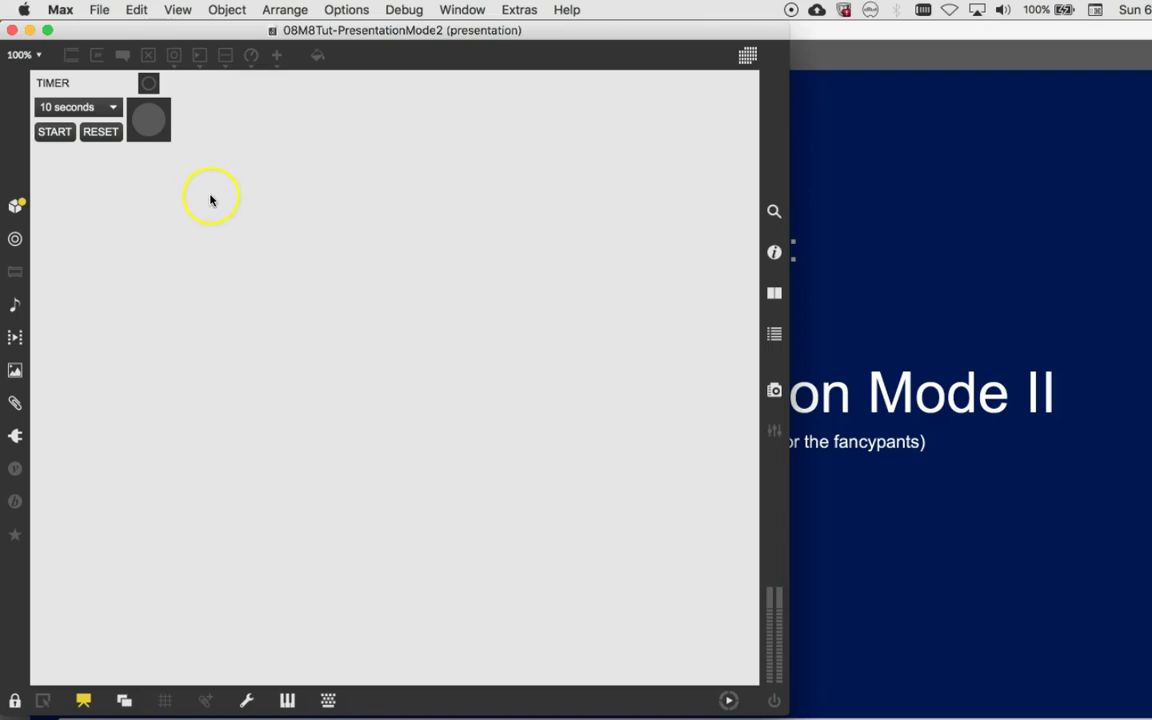
Step: Unlock the timer patcher, leave presentation view, and open the empty inspector panel
{"action": "key", "text": "super+alt+e"}
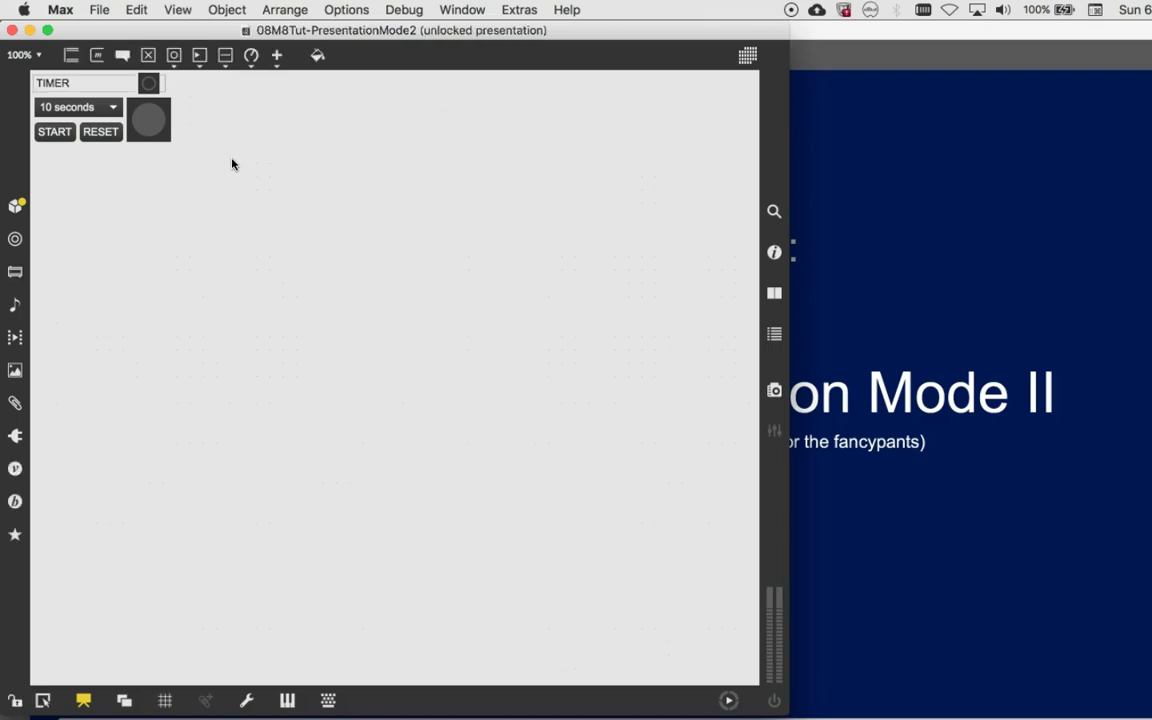
{"action": "left_click", "coordinate": [83, 701]}
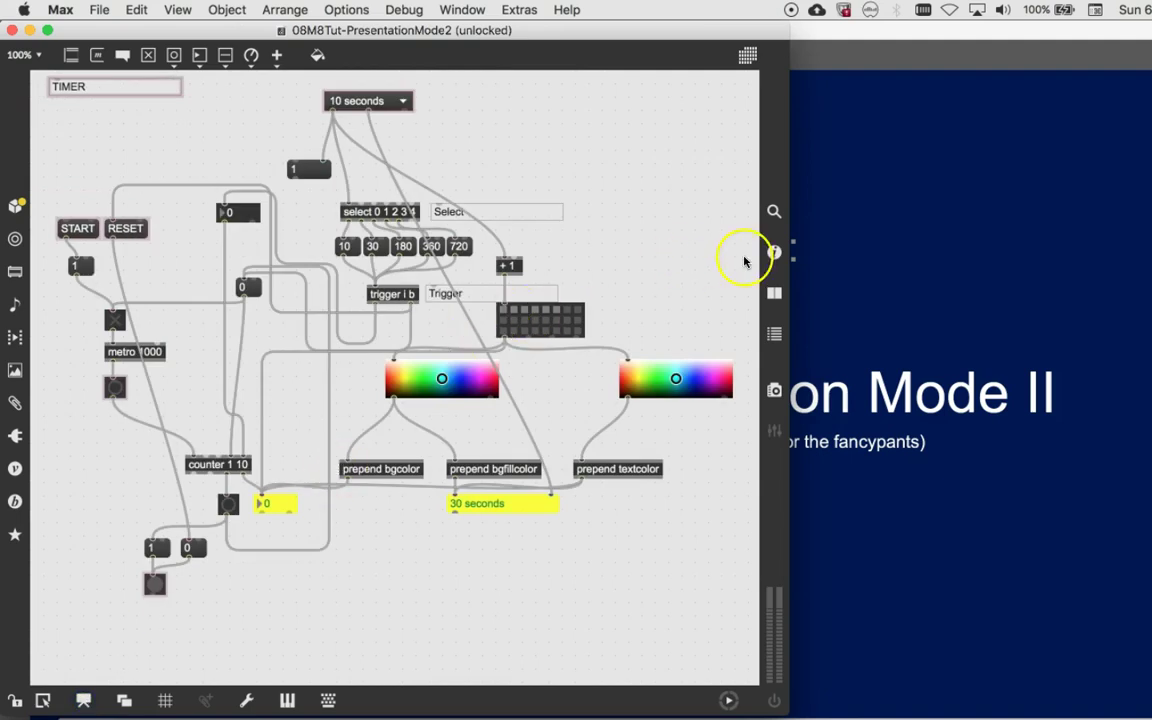
{"action": "left_click", "coordinate": [775, 254]}
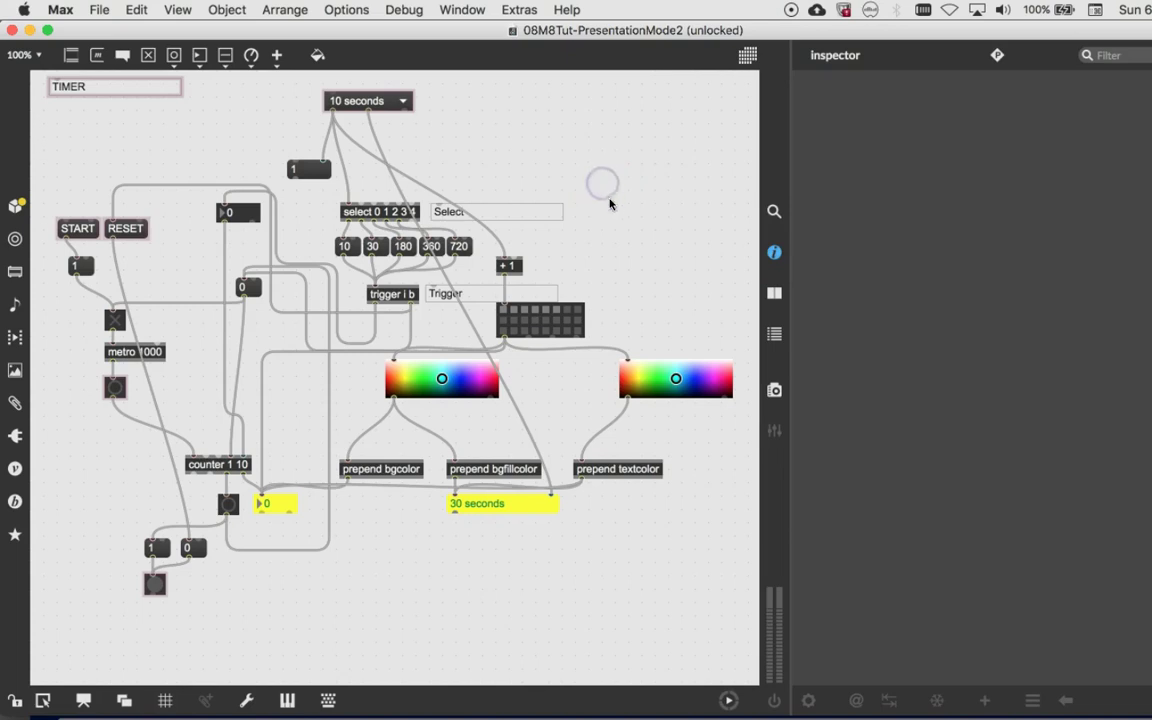
{"action": "left_click", "coordinate": [597, 170]}
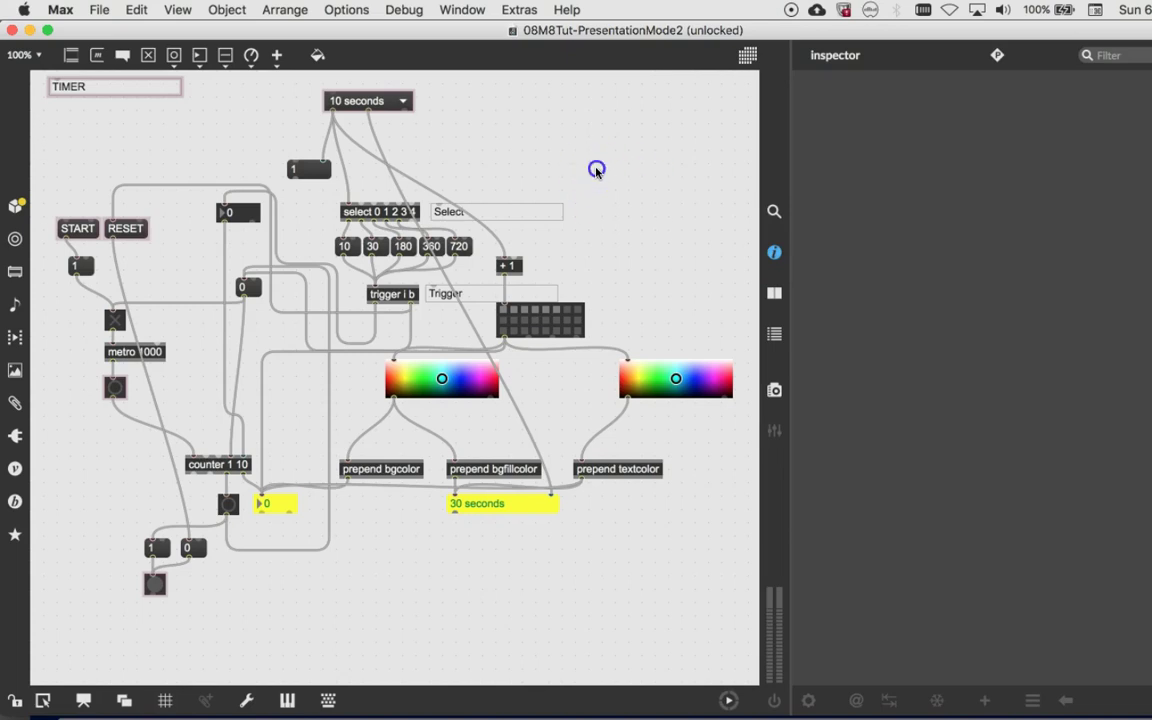
Step: Show the Patcher Inspector and scroll down to its View section with Open in Presentation
{"action": "left_click", "coordinate": [997, 57]}
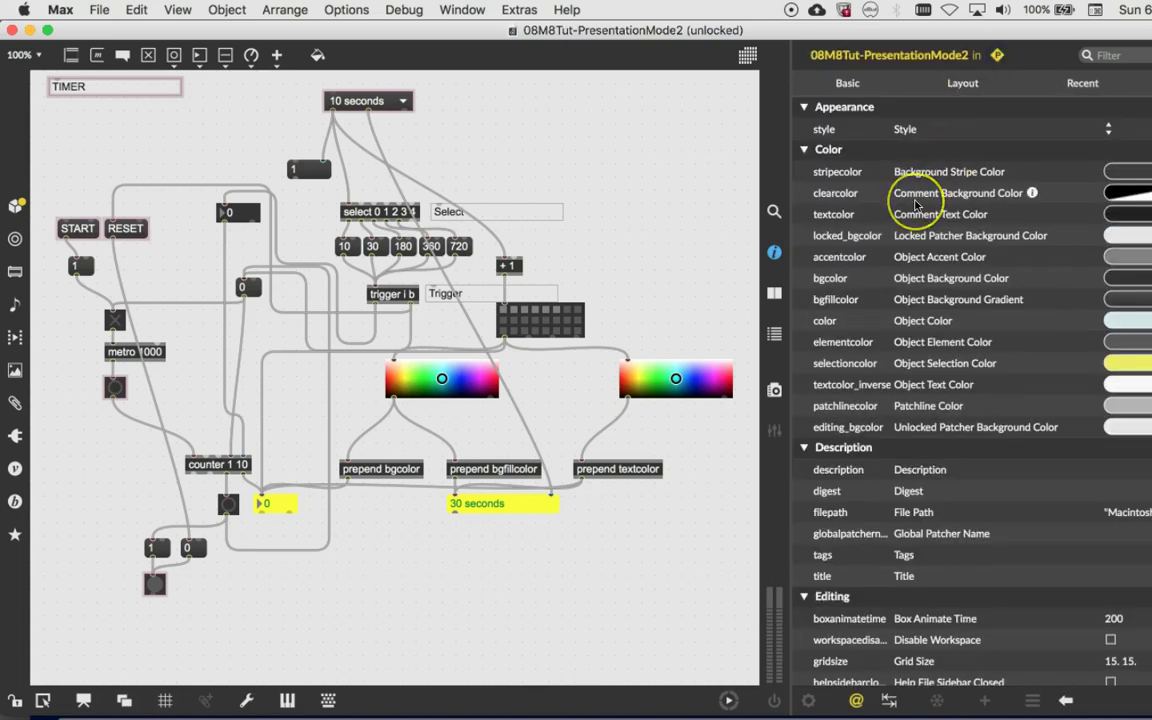
{"action": "scroll", "coordinate": [913, 193], "scroll_direction": "down", "scroll_amount": 5}
{"action": "scroll", "coordinate": [914, 204], "scroll_direction": "down", "scroll_amount": 8}
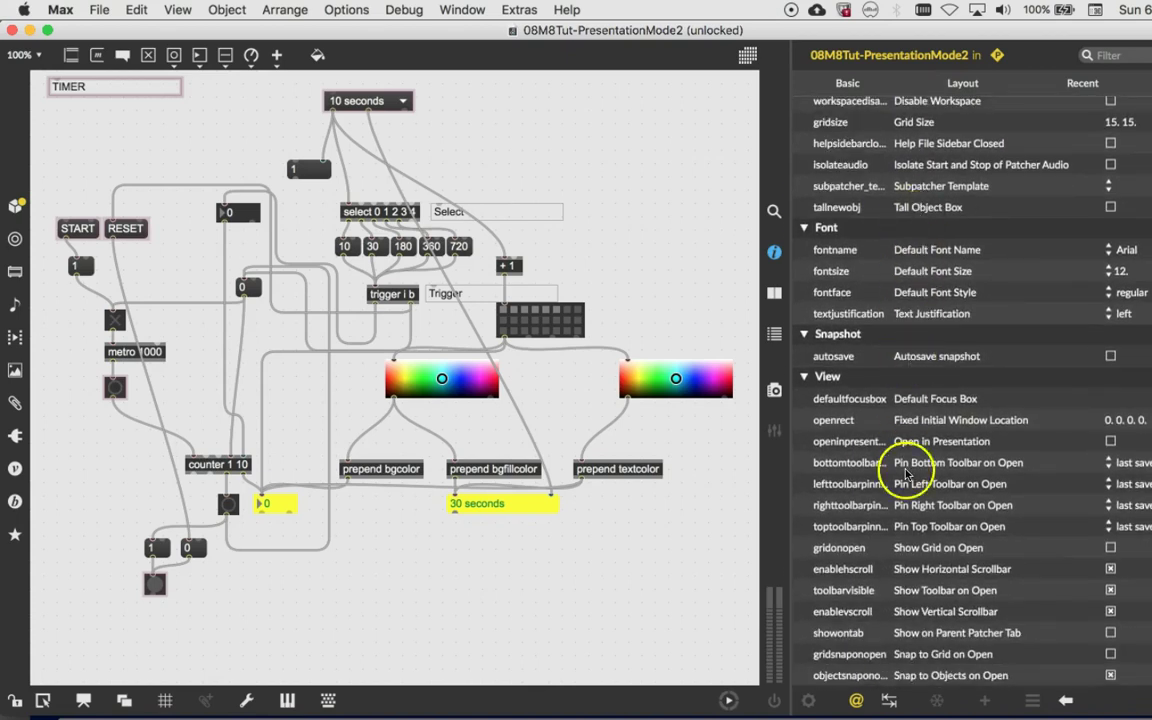
{"action": "scroll", "coordinate": [905, 545], "scroll_direction": "up", "scroll_amount": 13}
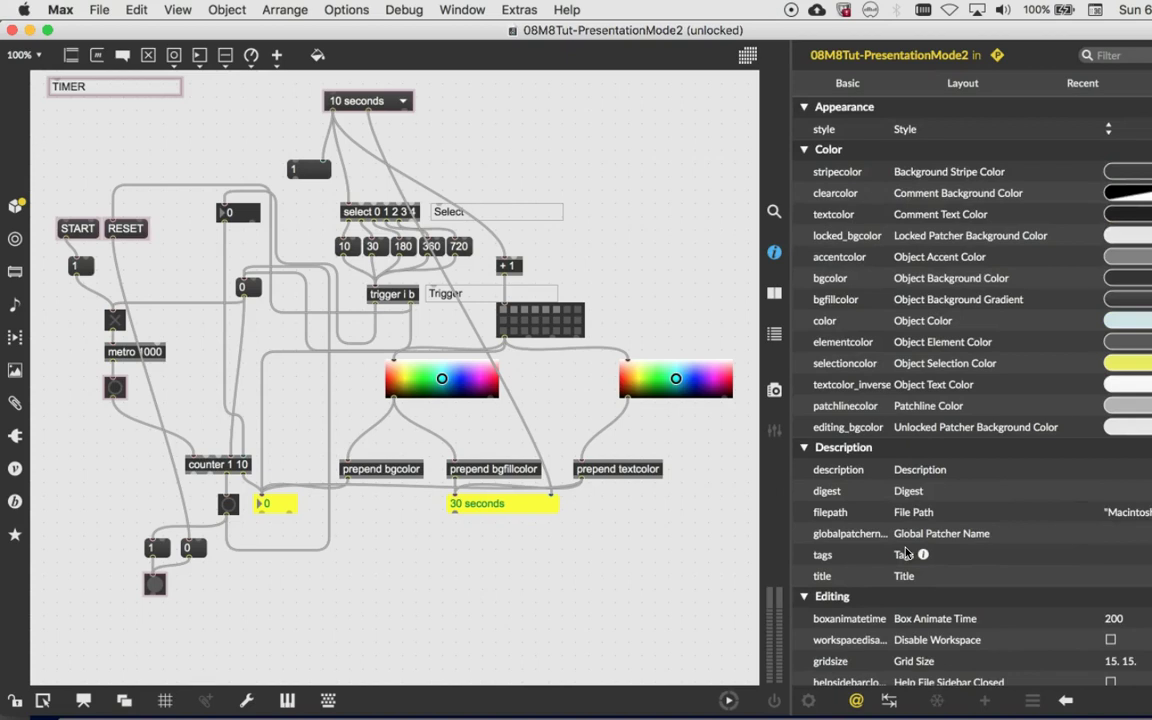
{"action": "left_click", "coordinate": [881, 517]}
{"action": "scroll", "coordinate": [932, 196], "scroll_direction": "down", "scroll_amount": 9}
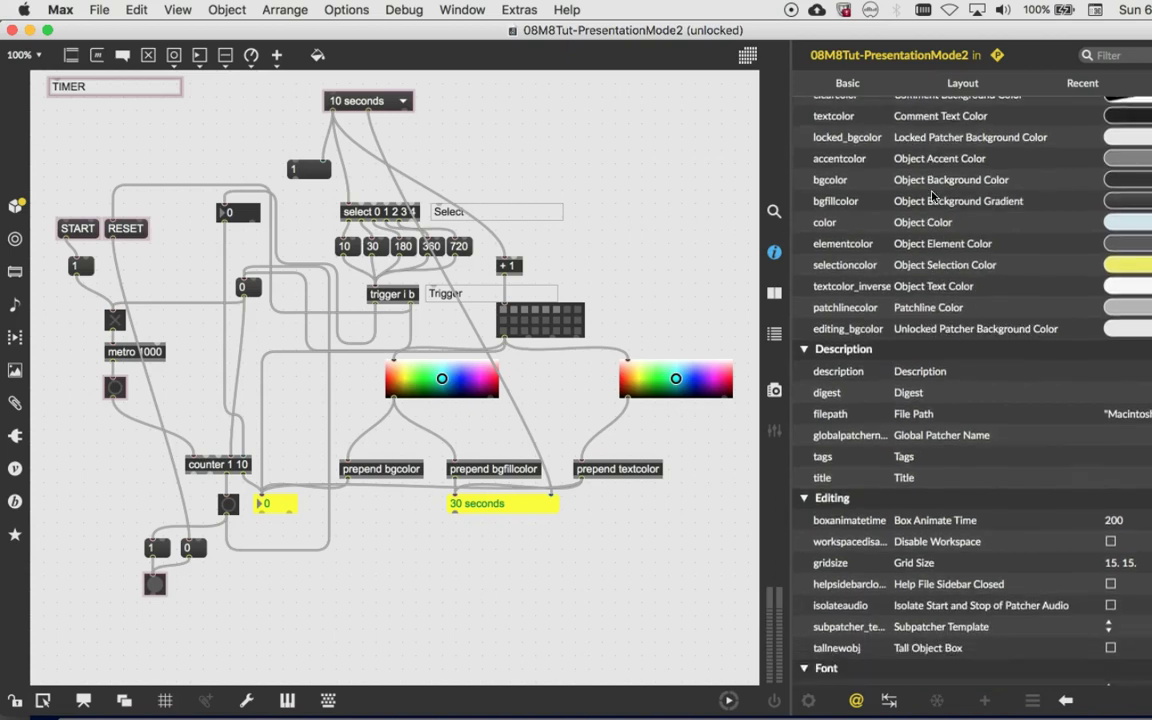
{"action": "scroll", "coordinate": [932, 196], "scroll_direction": "down", "scroll_amount": 2}
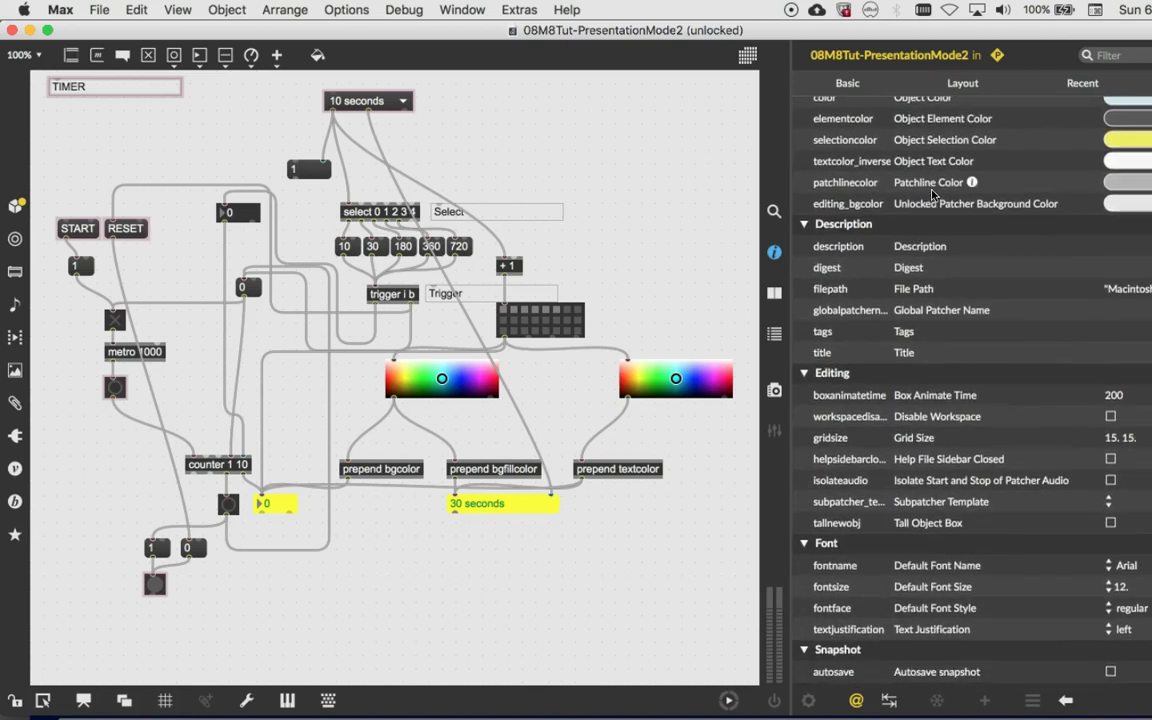
{"action": "scroll", "coordinate": [932, 196], "scroll_direction": "down", "scroll_amount": 9}
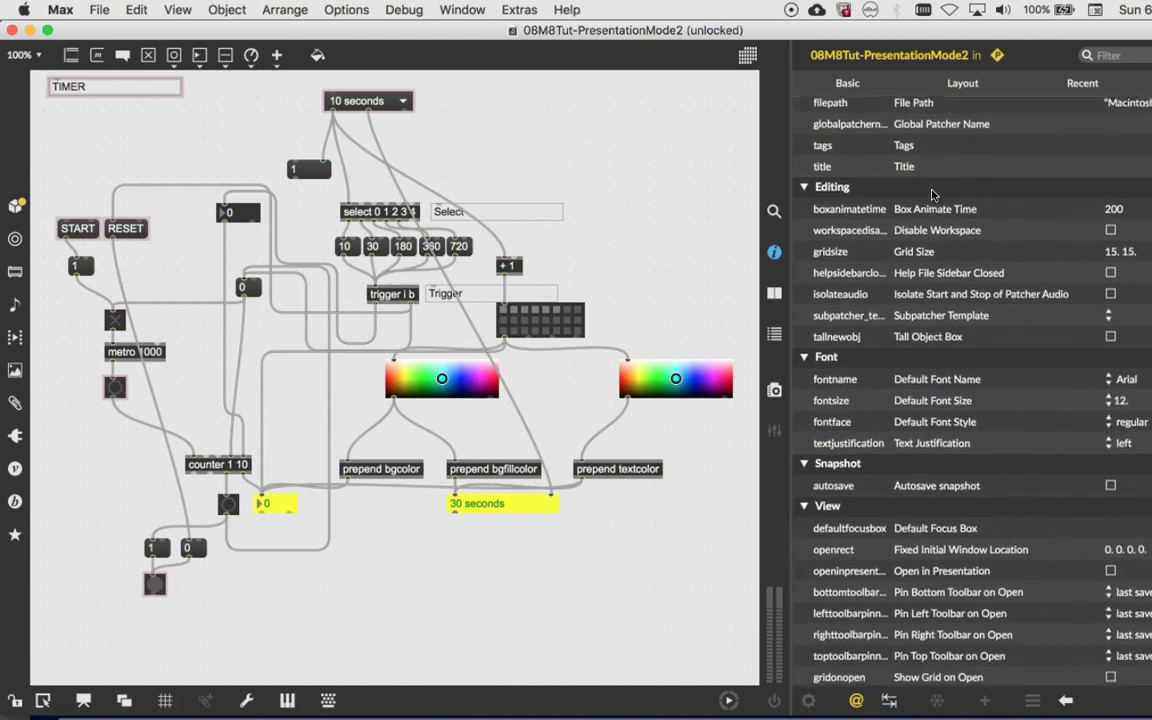
{"action": "scroll", "coordinate": [932, 196], "scroll_direction": "down", "scroll_amount": 6}
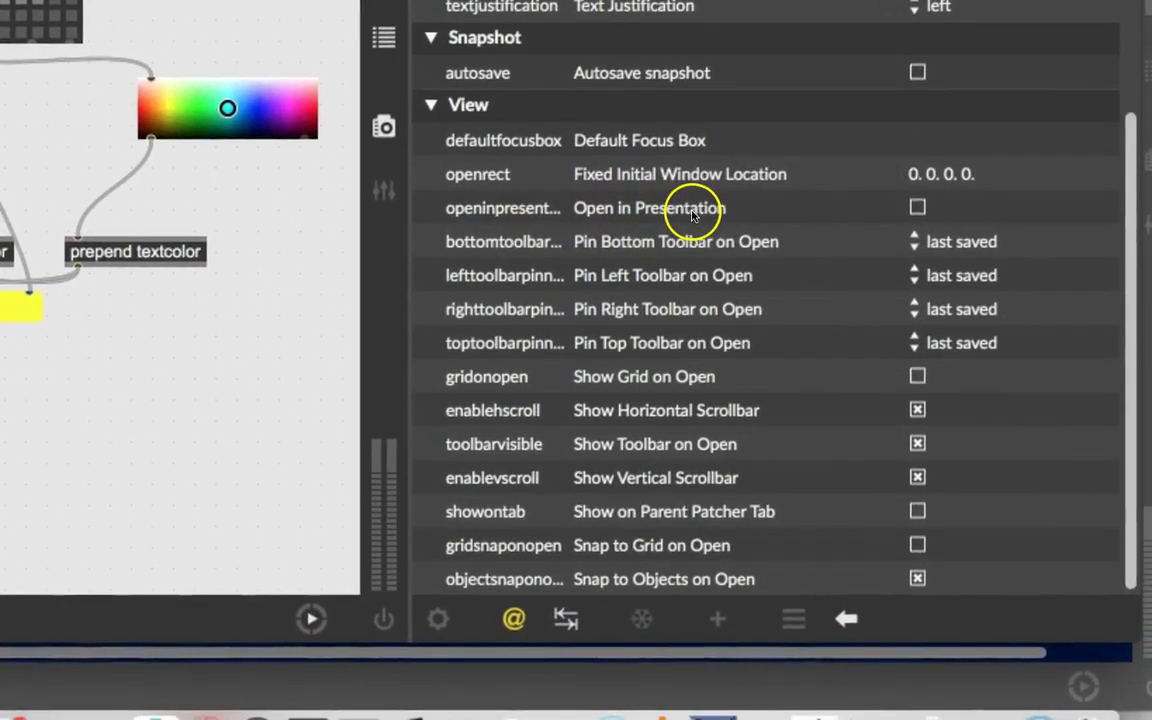
Step: Tick Open in Presentation in the Patcher Inspector
{"action": "left_click", "coordinate": [917, 208]}
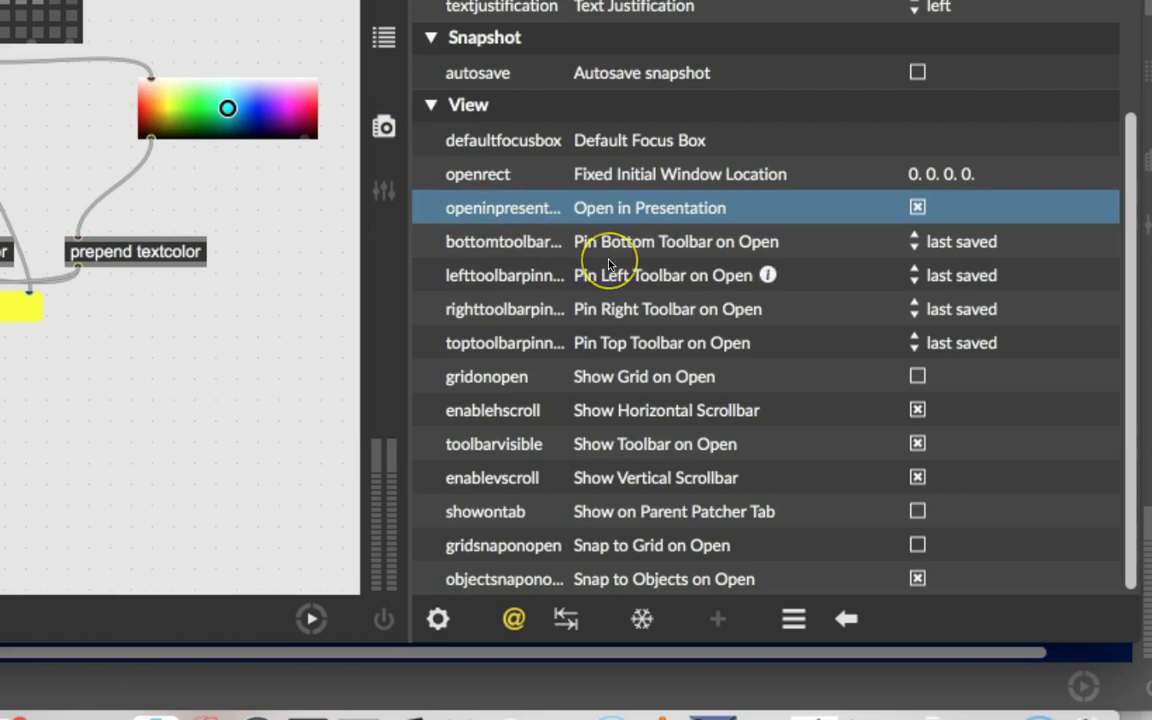
Step: Set the locked_bgcolor swatch to a saturated, slightly yellowish orange
{"action": "scroll", "coordinate": [609, 263], "scroll_direction": "up", "scroll_amount": 10}
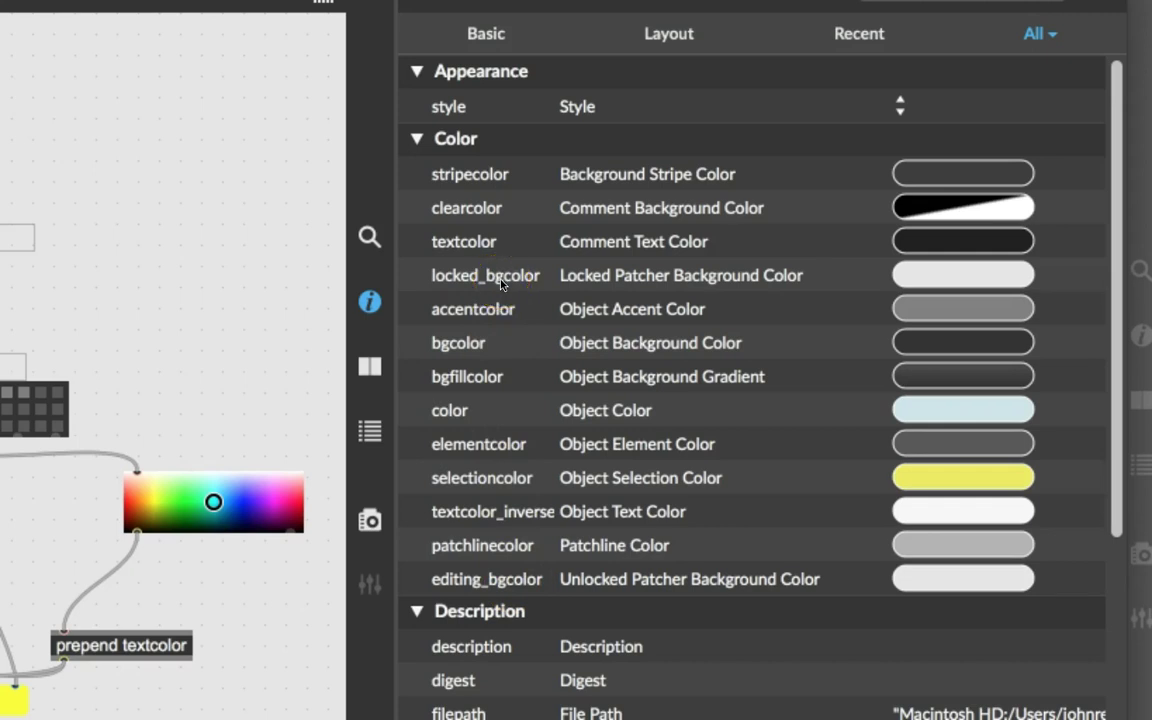
{"action": "left_click", "coordinate": [940, 279]}
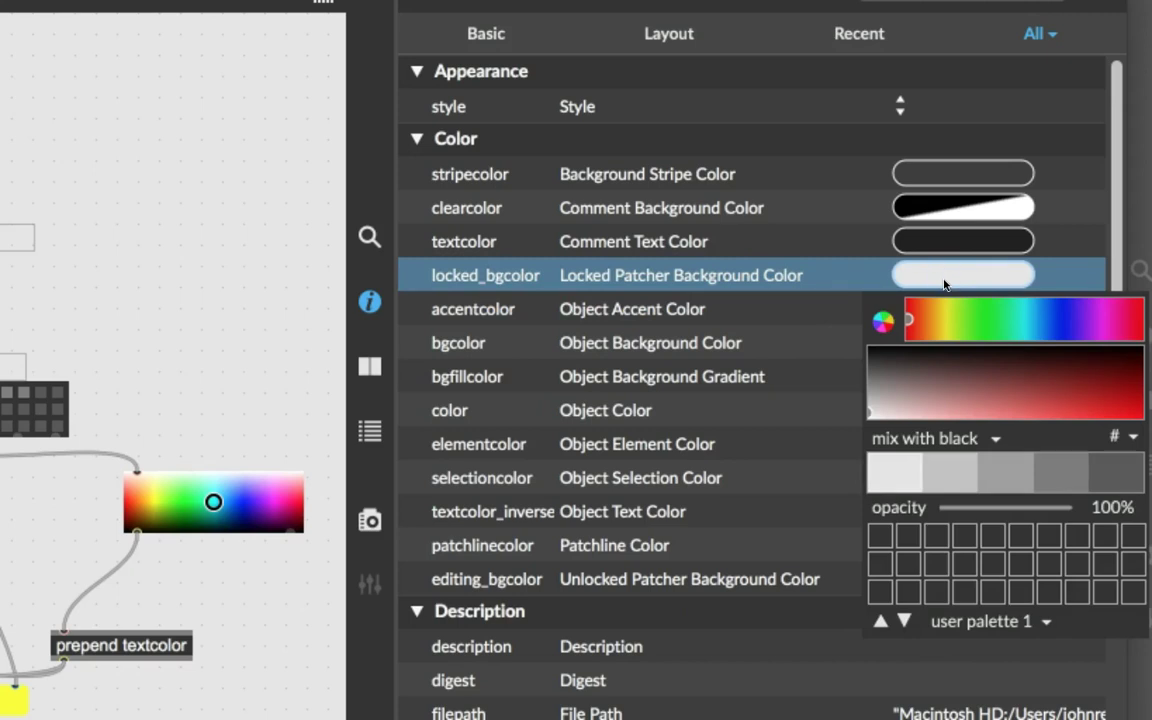
{"action": "left_click", "coordinate": [937, 316]}
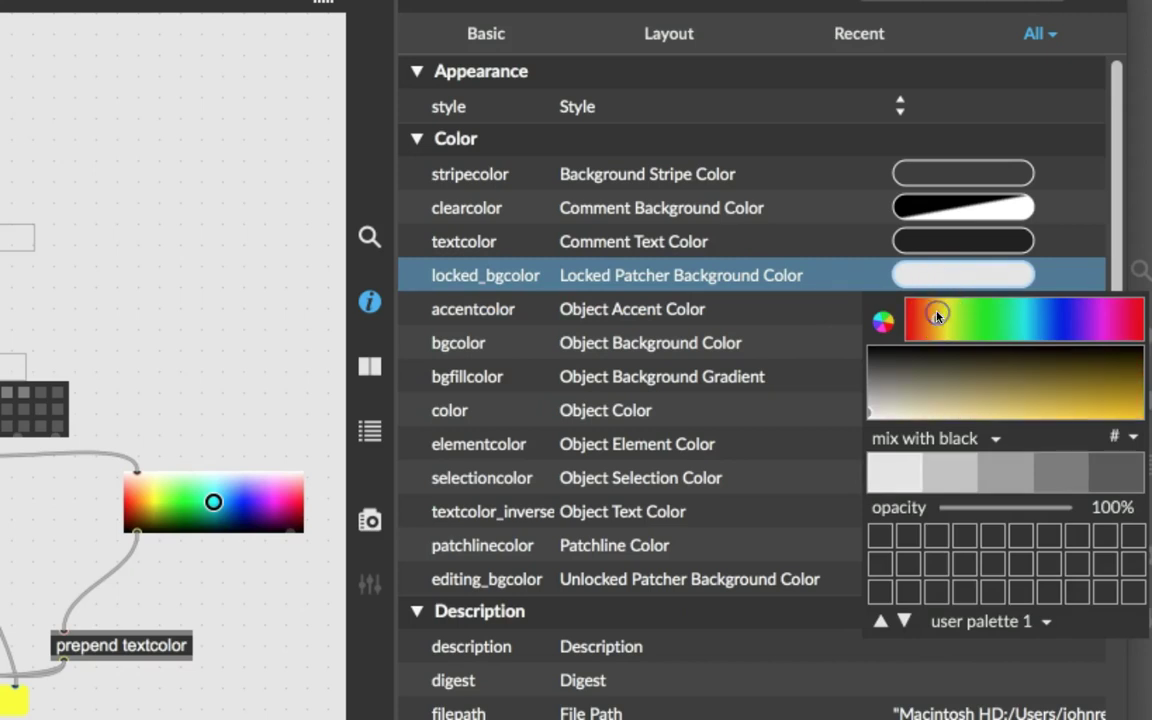
{"action": "left_click_drag", "start_coordinate": [937, 316], "coordinate": [930, 311]}
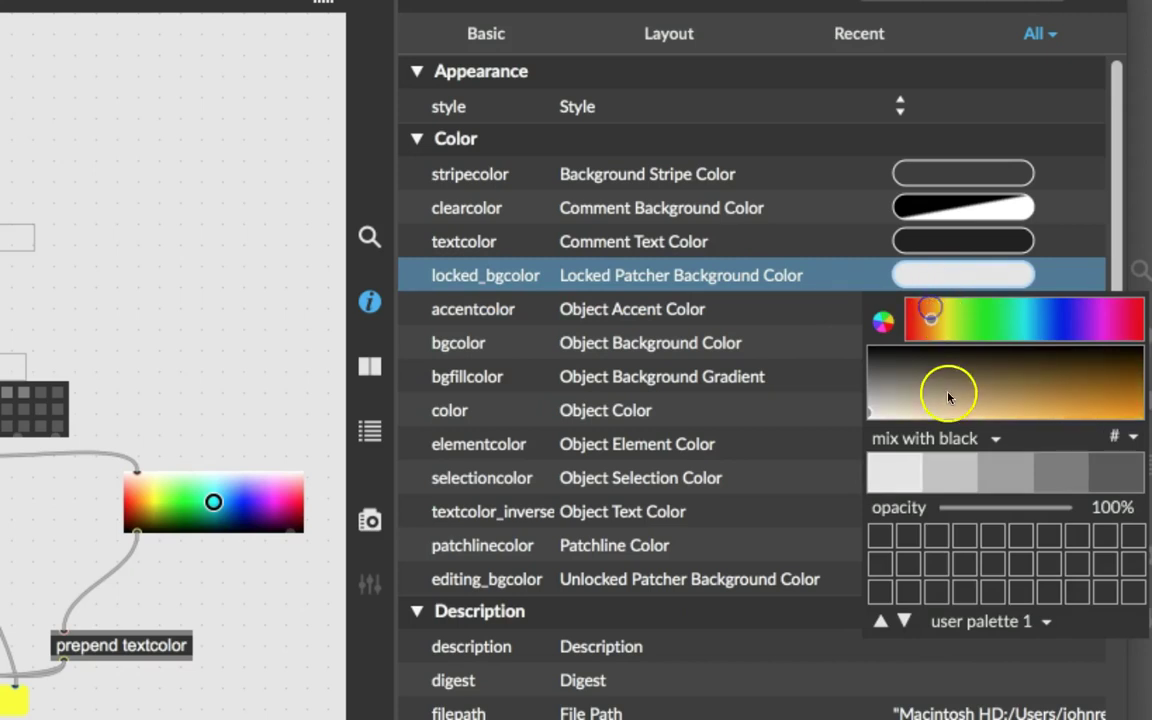
{"action": "mouse_move", "coordinate": [985, 406]}
{"action": "left_mouse_down"}
{"action": "mouse_move", "coordinate": [1111, 401]}
{"action": "mouse_move", "coordinate": [1105, 392]}
{"action": "mouse_move", "coordinate": [1110, 416]}
{"action": "left_mouse_up"}
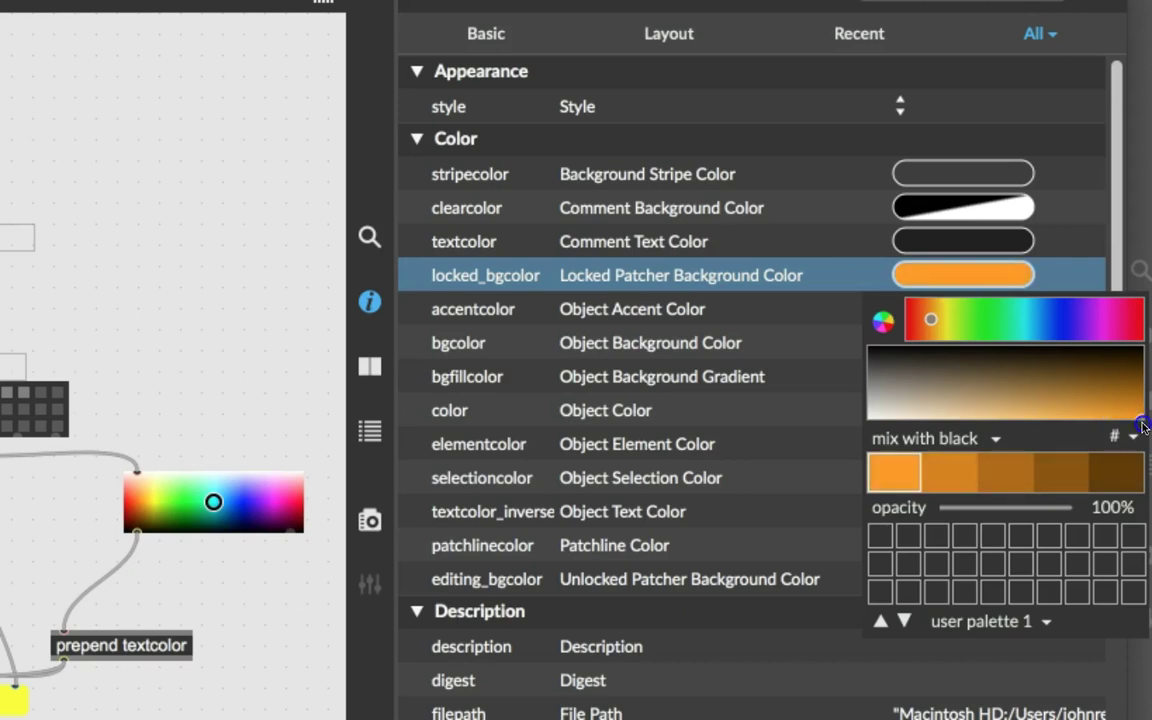
{"action": "left_click_drag", "start_coordinate": [933, 318], "coordinate": [931, 322]}
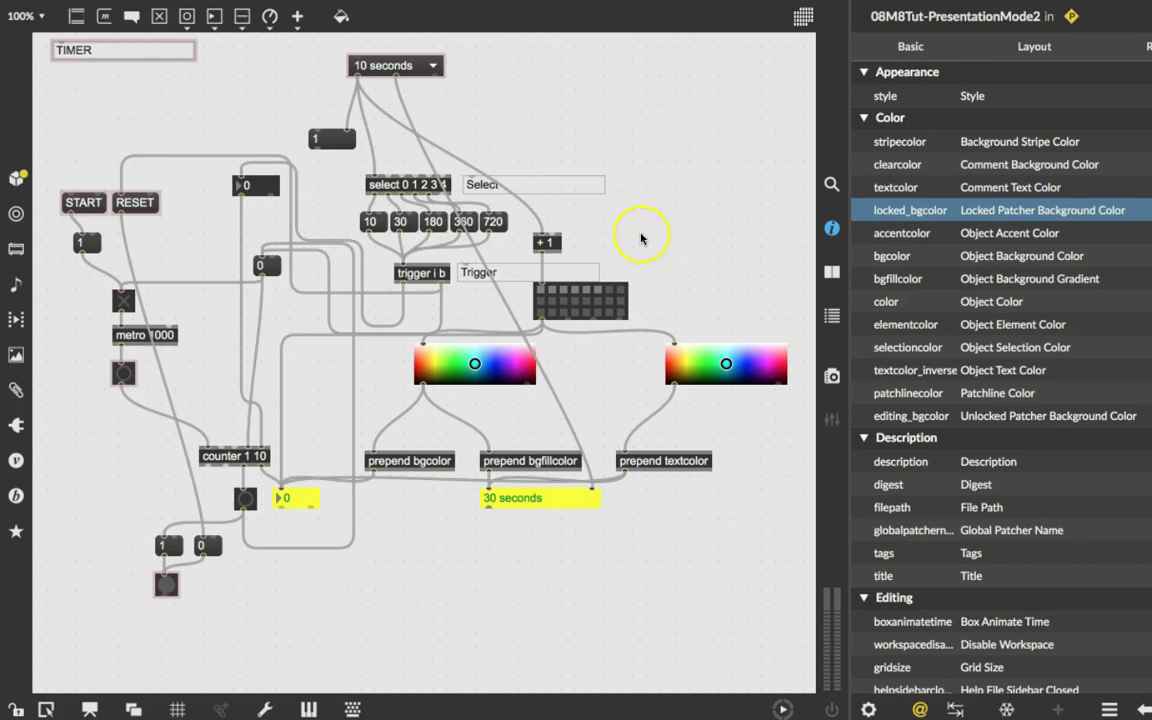
Step: Lock the patcher, enter presentation view, close the inspector, and shrink the window around the TIMER panel
{"action": "key", "text": "super+e"}
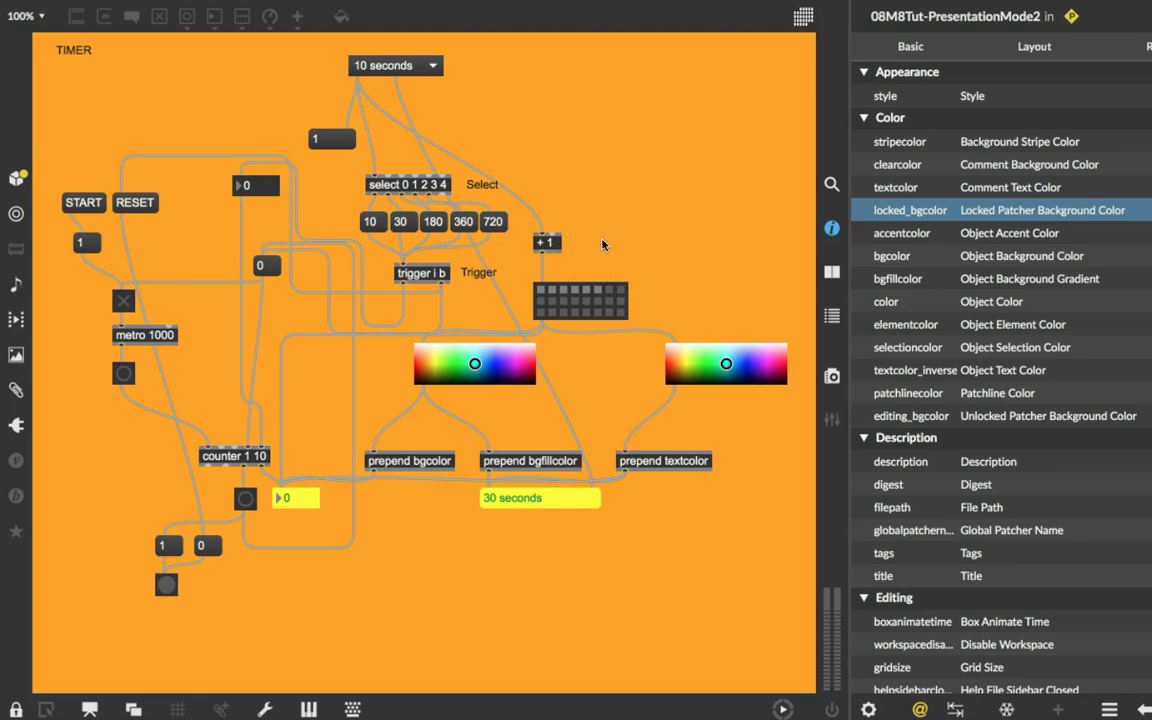
{"action": "key", "text": "alt+super+e"}
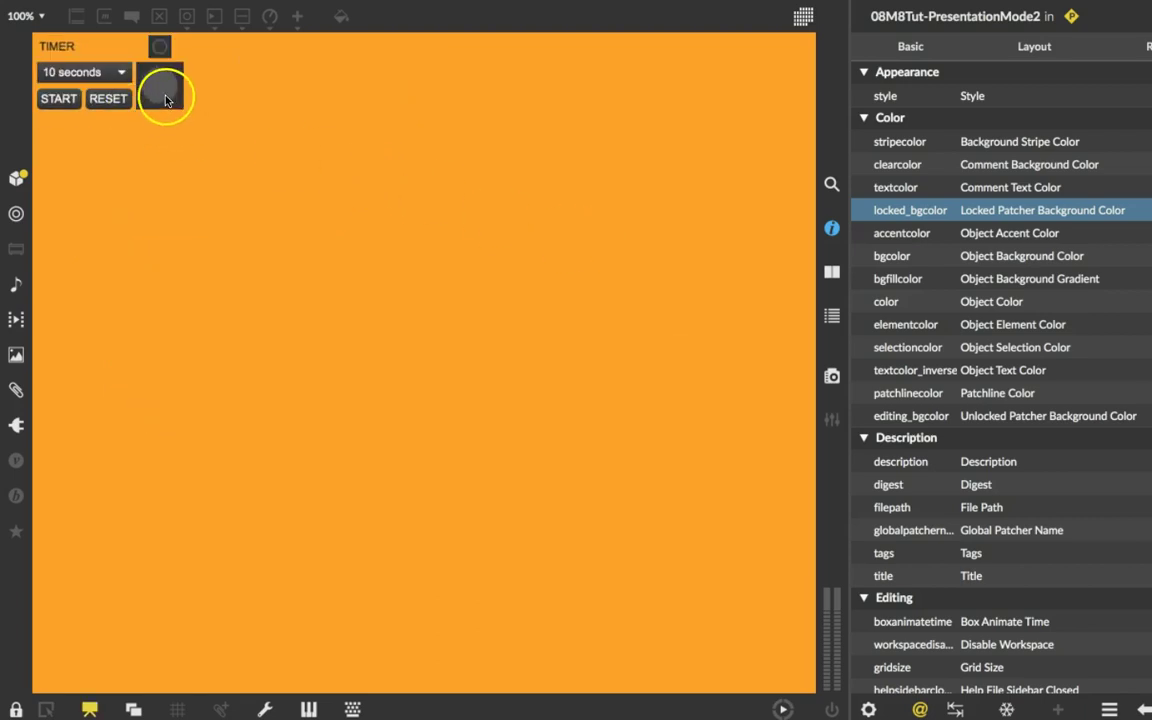
{"action": "left_click", "coordinate": [831, 229]}
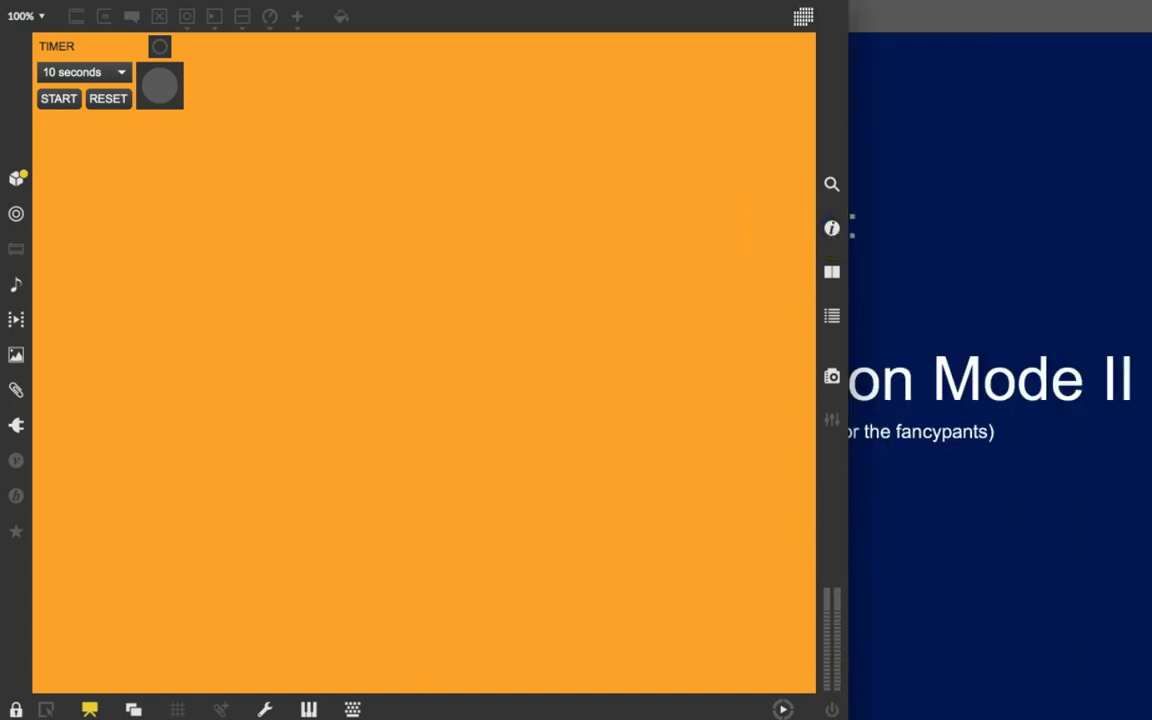
{"action": "left_click_drag", "start_coordinate": [840, 700], "coordinate": [218, 148]}
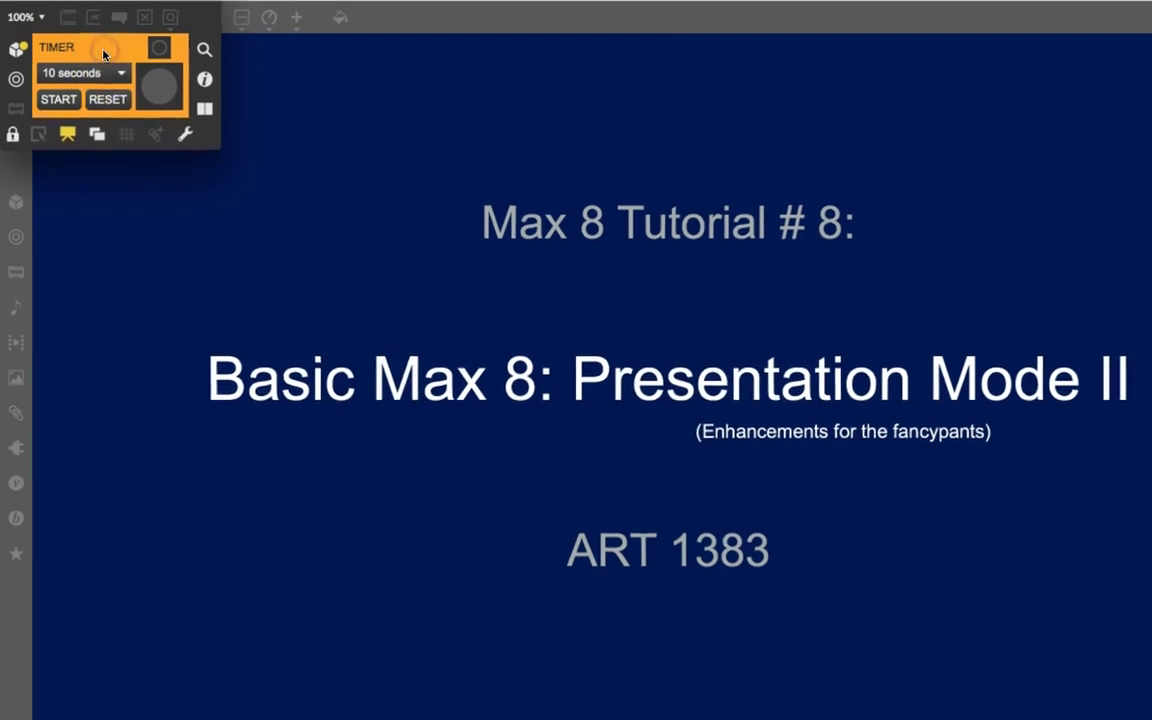
Step: Close the timer window, reopen 08M8Tut-PresentationMode2.maxpat from recent files, and move it off the corner
{"action": "left_click", "coordinate": [103, 21]}
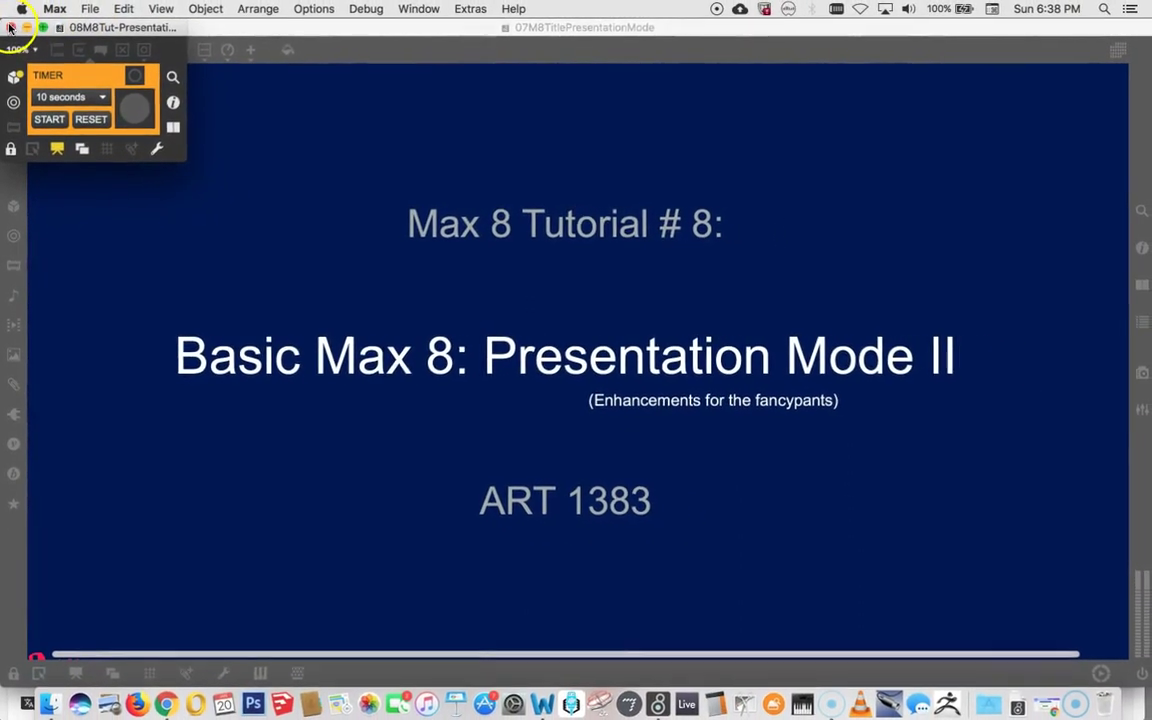
{"action": "left_click", "coordinate": [11, 22]}
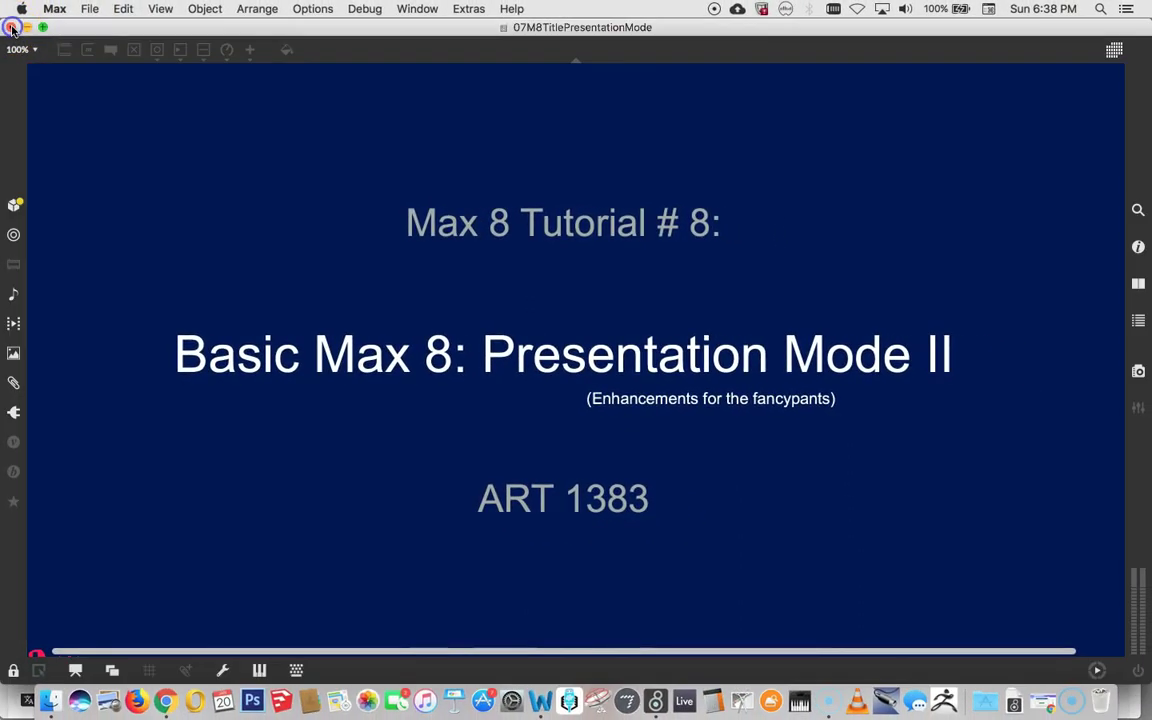
{"action": "left_click", "coordinate": [87, 9]}
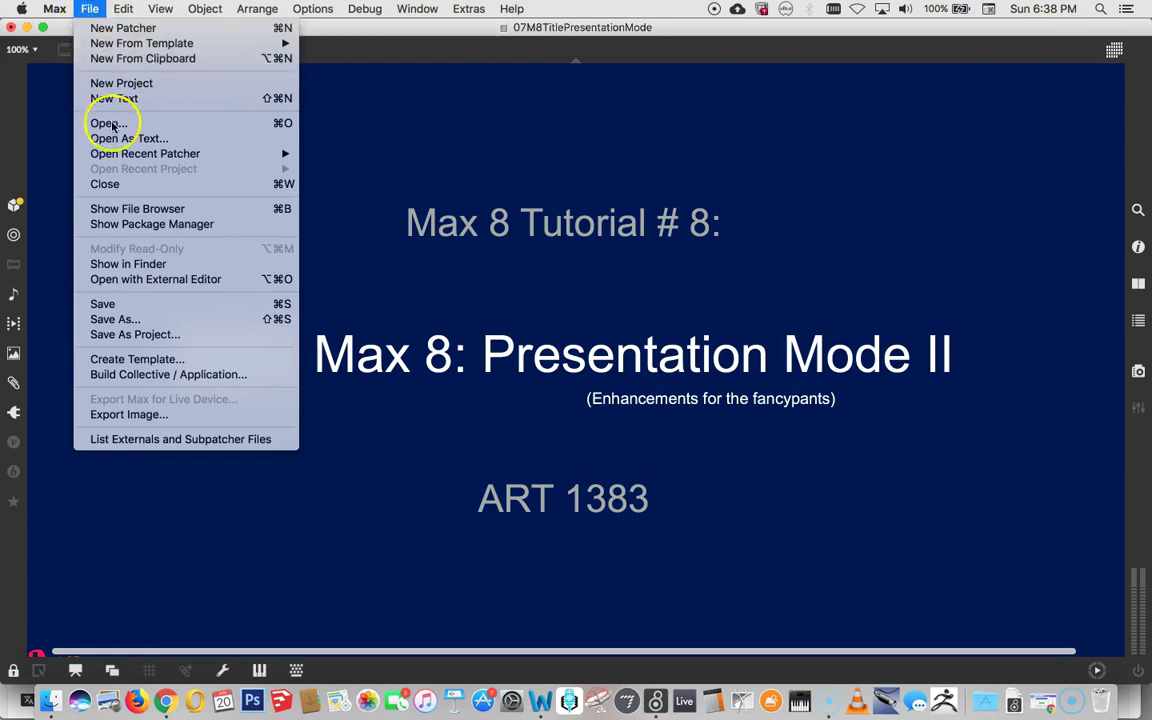
{"action": "mouse_move", "coordinate": [114, 156]}
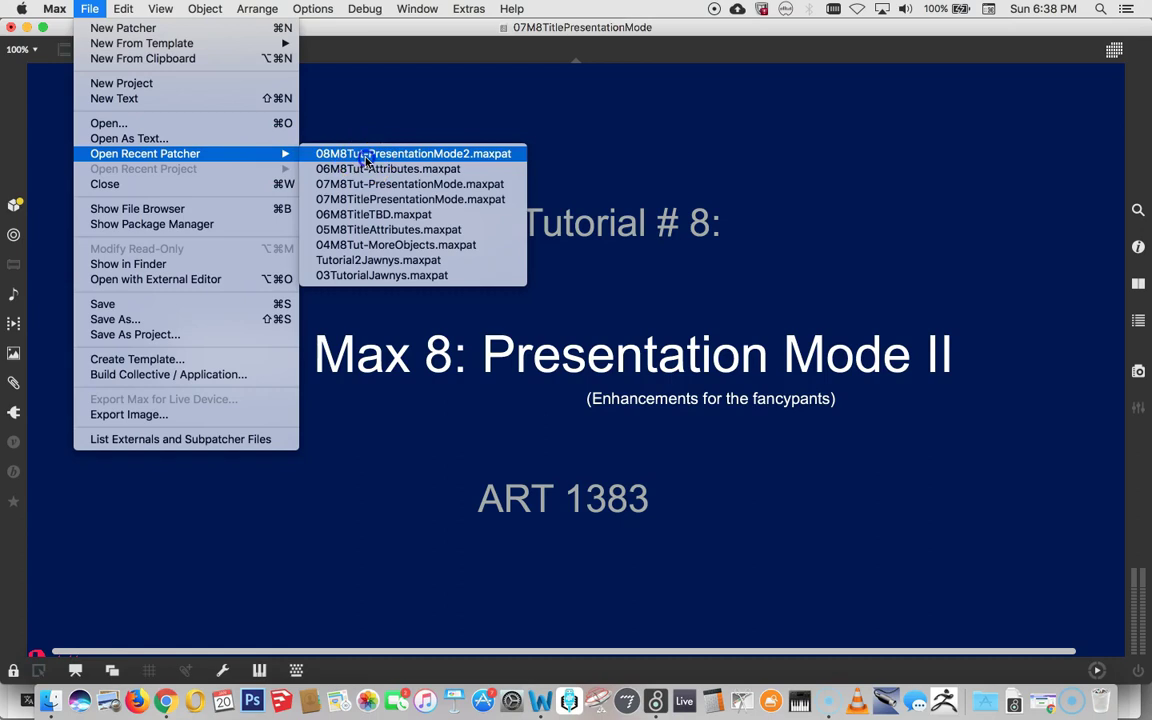
{"action": "left_click", "coordinate": [366, 156]}
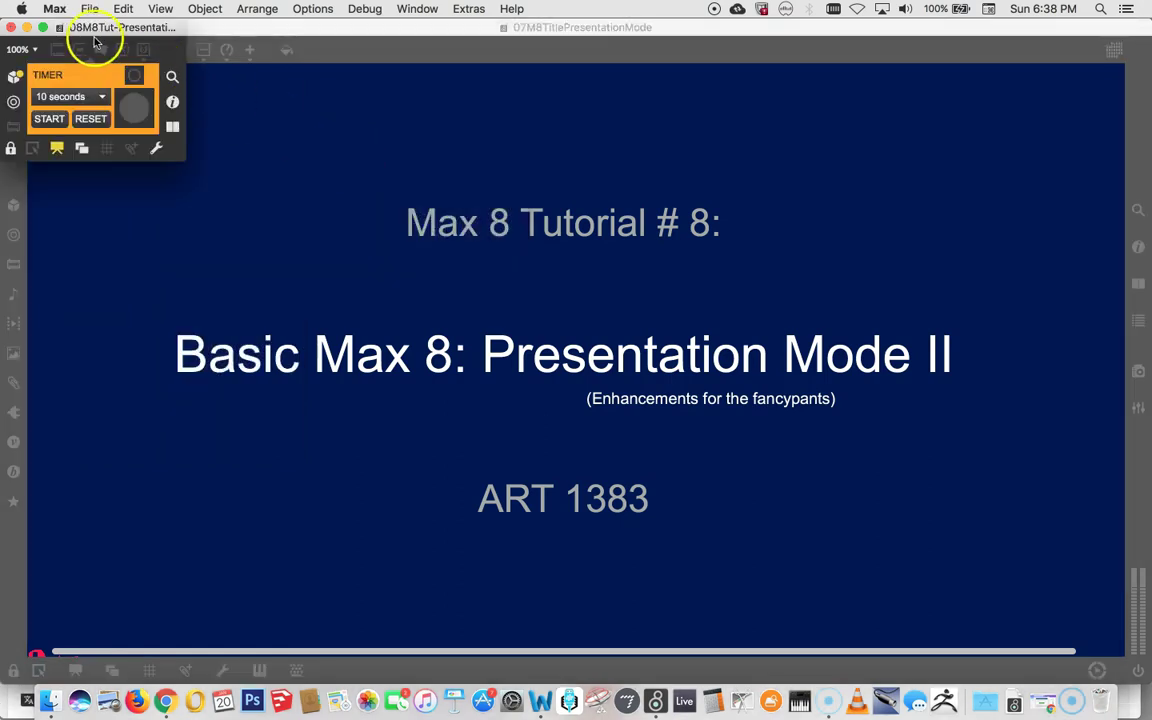
{"action": "left_click_drag", "start_coordinate": [92, 30], "coordinate": [177, 85]}
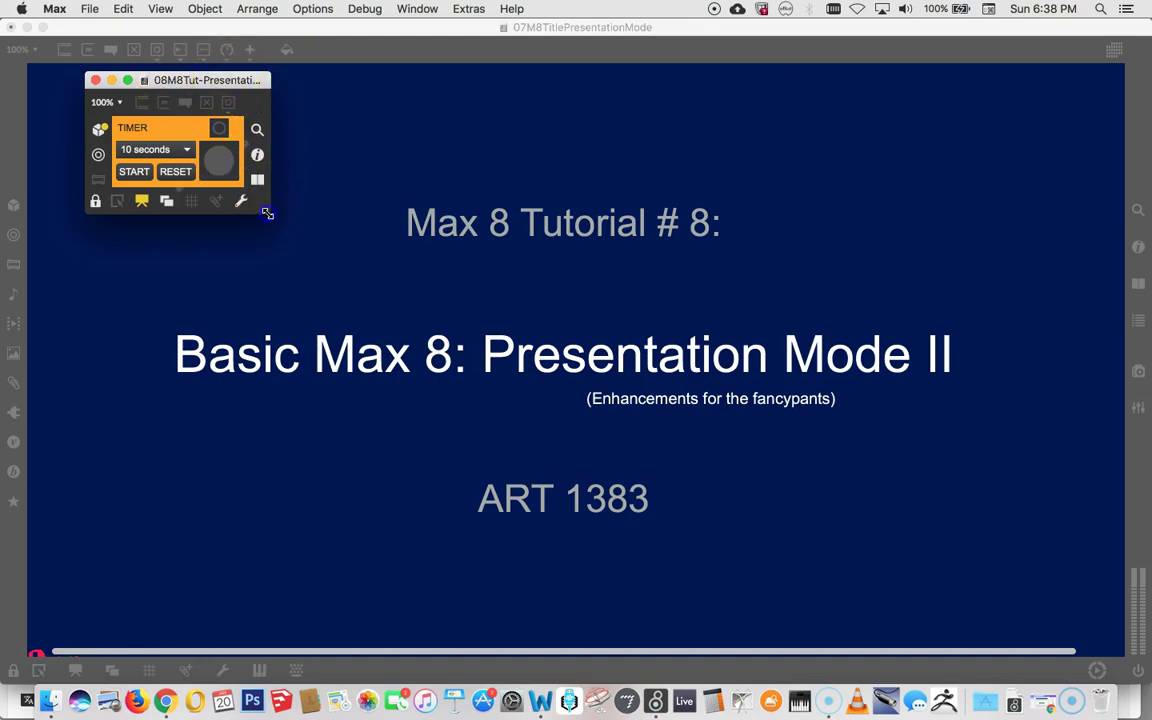
Step: Fit the timer window tightly around the orange TIMER panel and center it on screen
{"action": "mouse_move", "coordinate": [268, 213]}
{"action": "left_mouse_down"}
{"action": "mouse_move", "coordinate": [440, 330]}
{"action": "mouse_move", "coordinate": [271, 217]}
{"action": "left_mouse_up"}
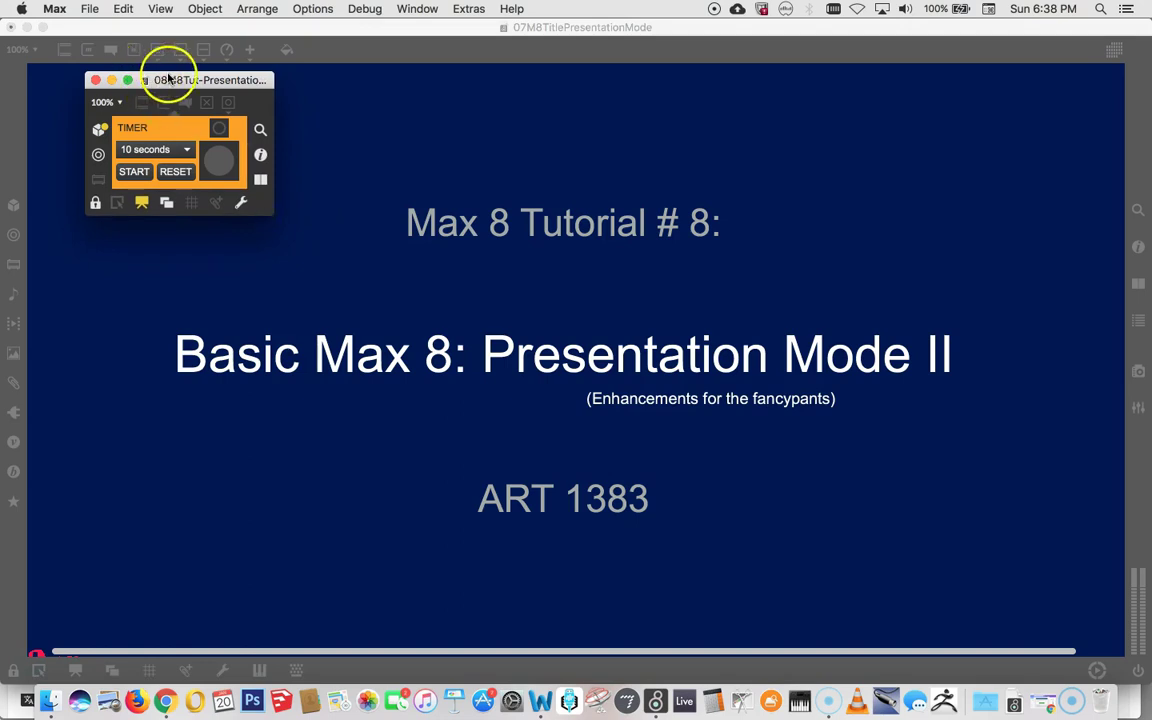
{"action": "left_click_drag", "start_coordinate": [167, 78], "coordinate": [556, 296]}
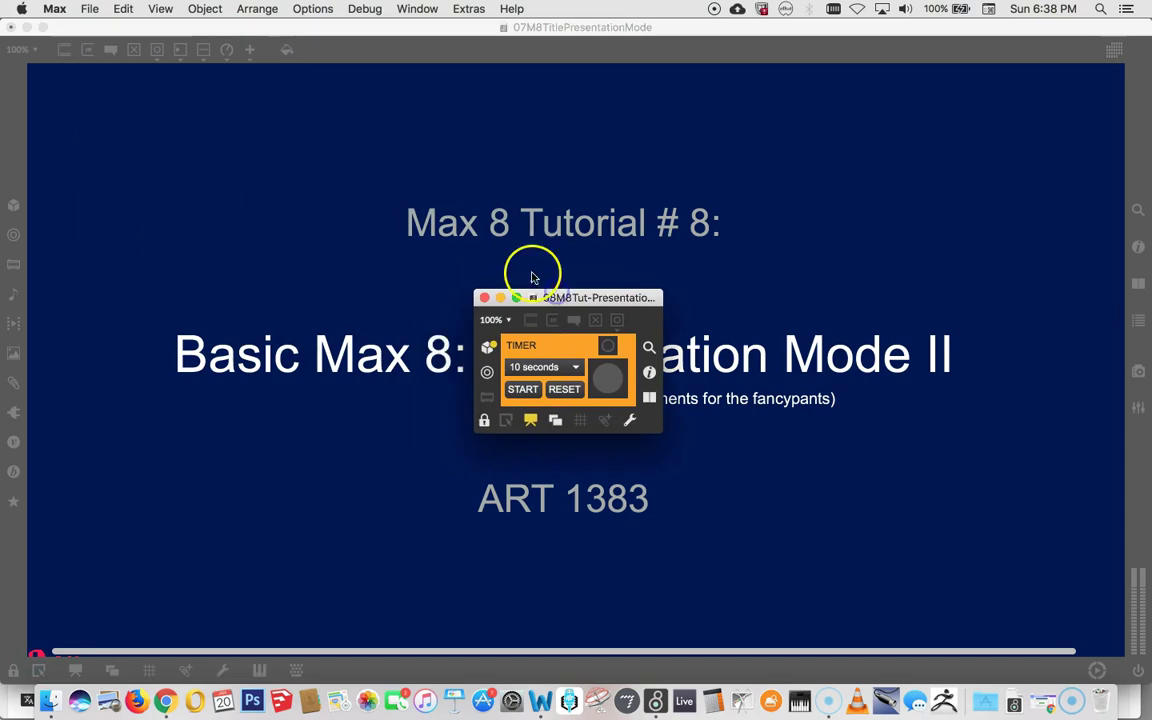
{"action": "left_click", "coordinate": [158, 9]}
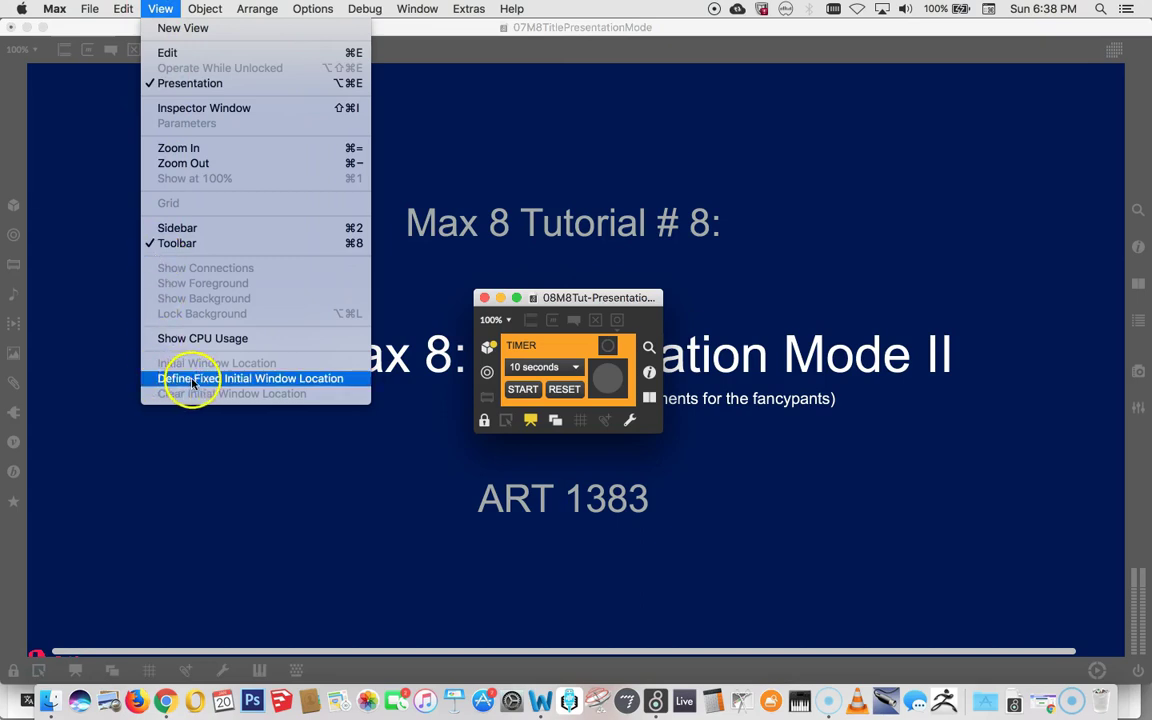
{"action": "left_click", "coordinate": [268, 384]}
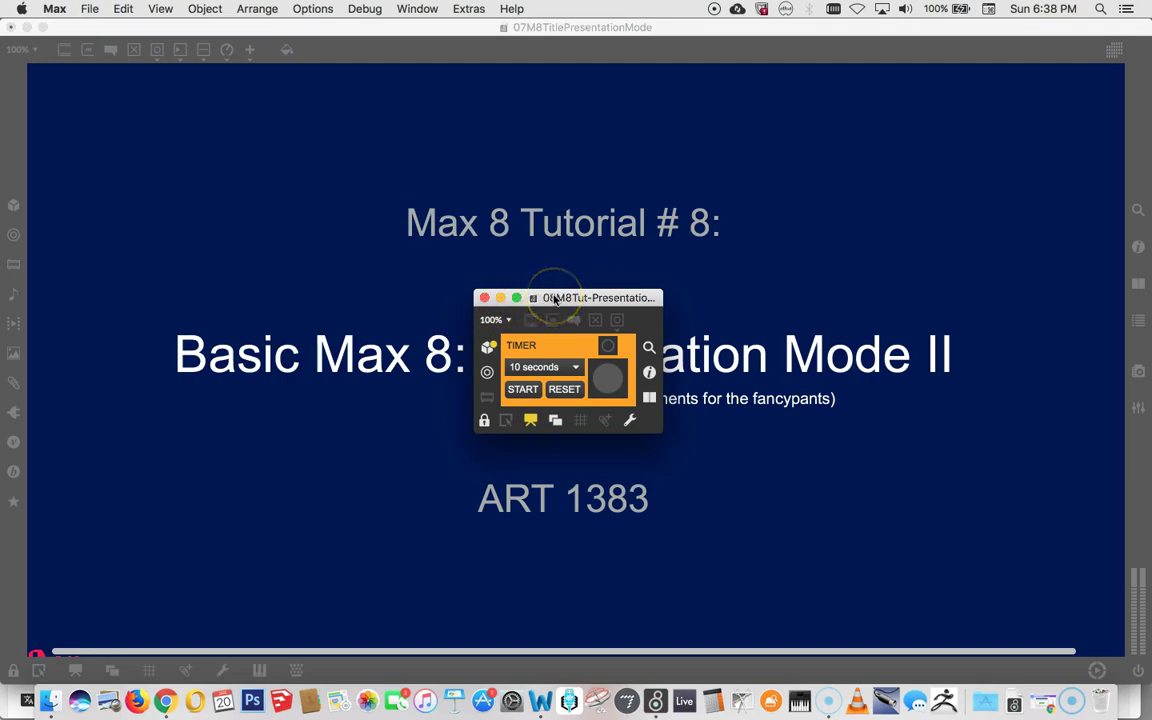
Step: Move the timer window left, close it, and reopen 08M8Tut-PresentationMode2.maxpat from recent patchers
{"action": "left_click_drag", "start_coordinate": [555, 298], "coordinate": [76, 294]}
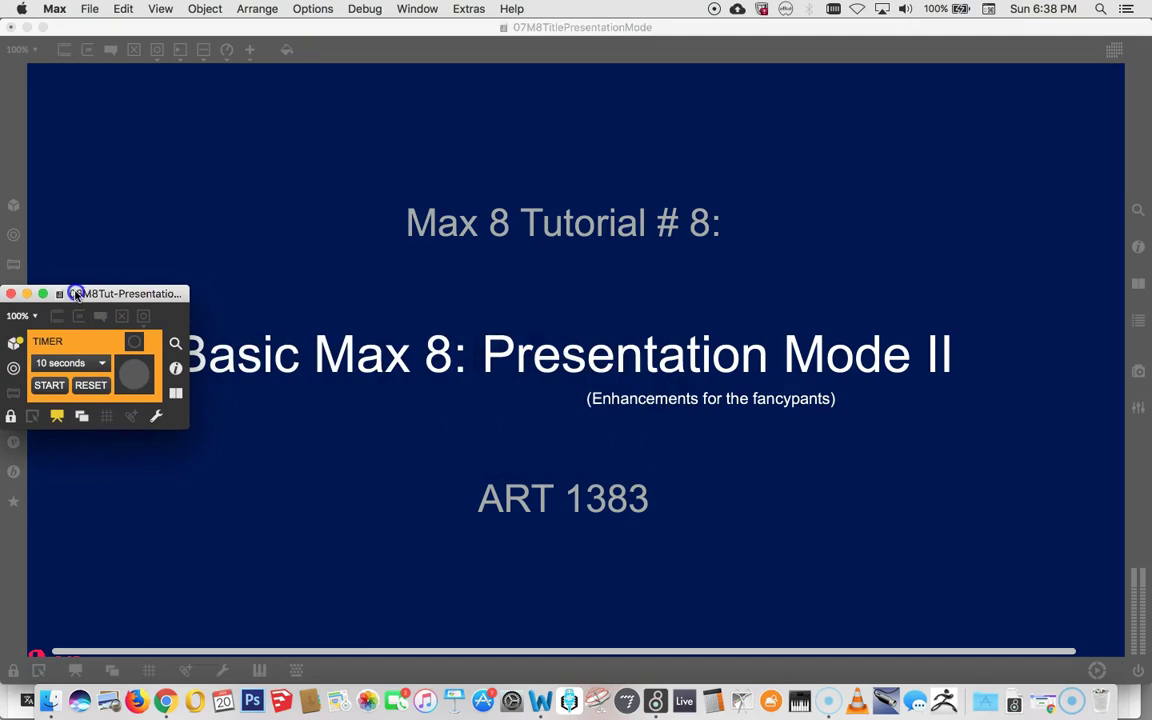
{"action": "left_click", "coordinate": [10, 294]}
{"action": "left_click", "coordinate": [91, 9]}
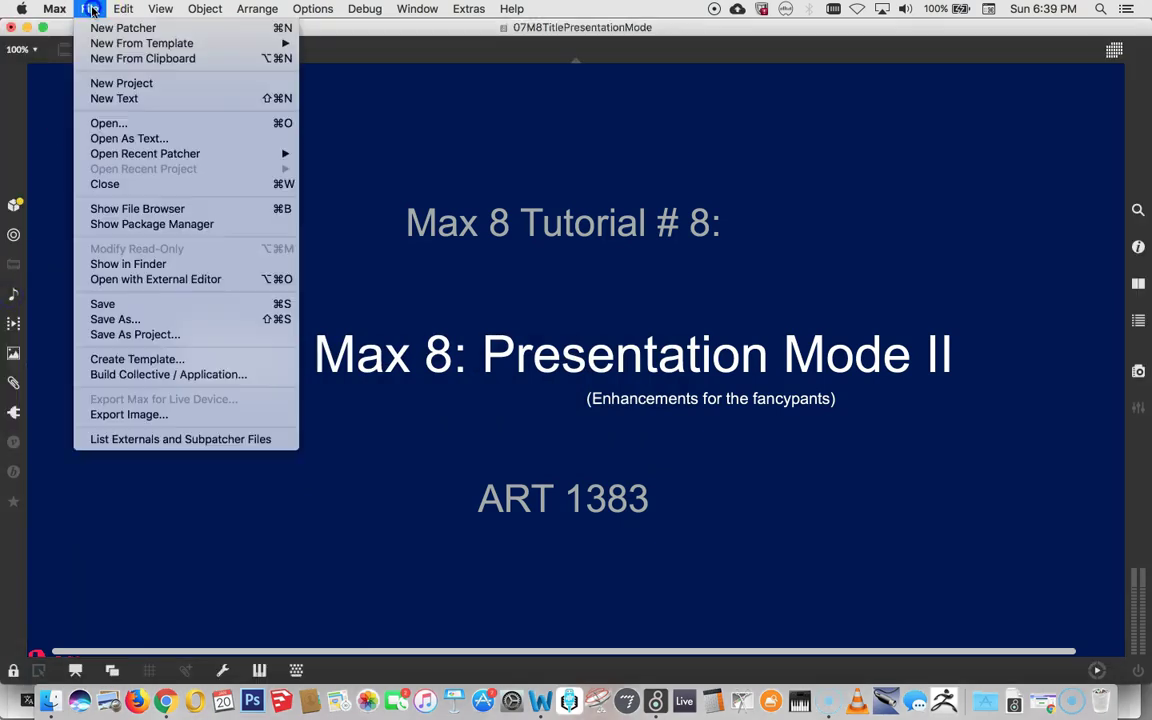
{"action": "mouse_move", "coordinate": [115, 155]}
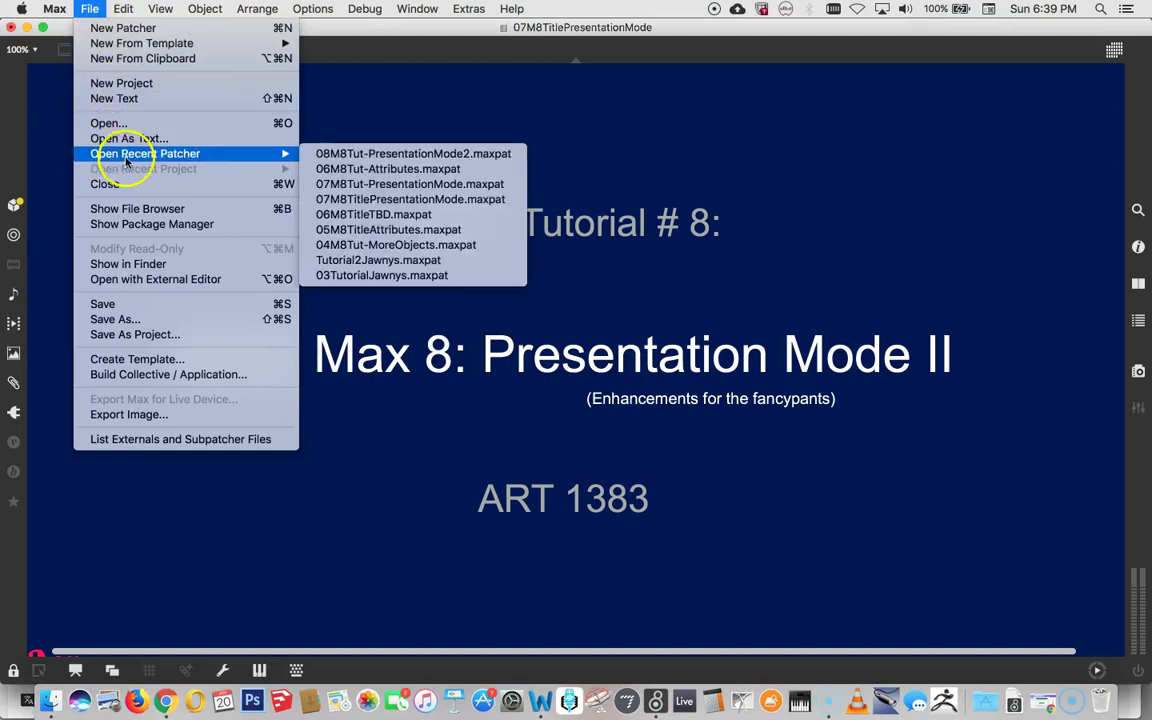
{"action": "left_click", "coordinate": [333, 156]}
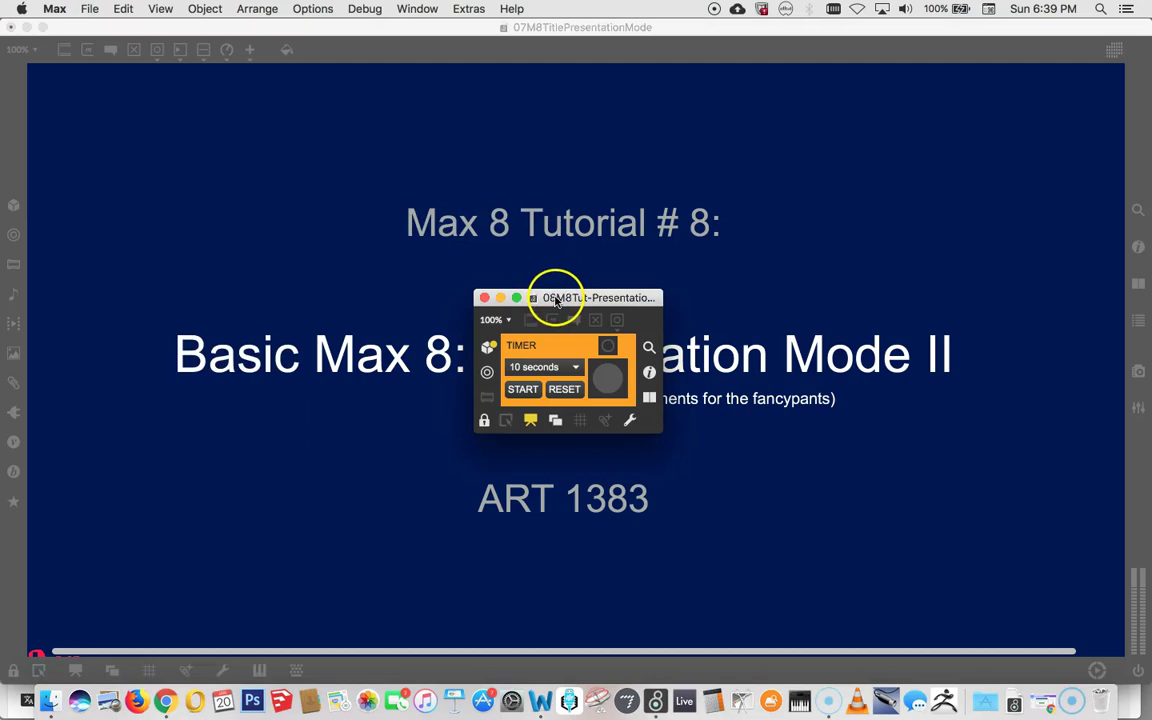
Step: Shift the timer window left, hide its toolbars via View > Toolbar, and close it
{"action": "left_click_drag", "start_coordinate": [555, 298], "coordinate": [231, 162]}
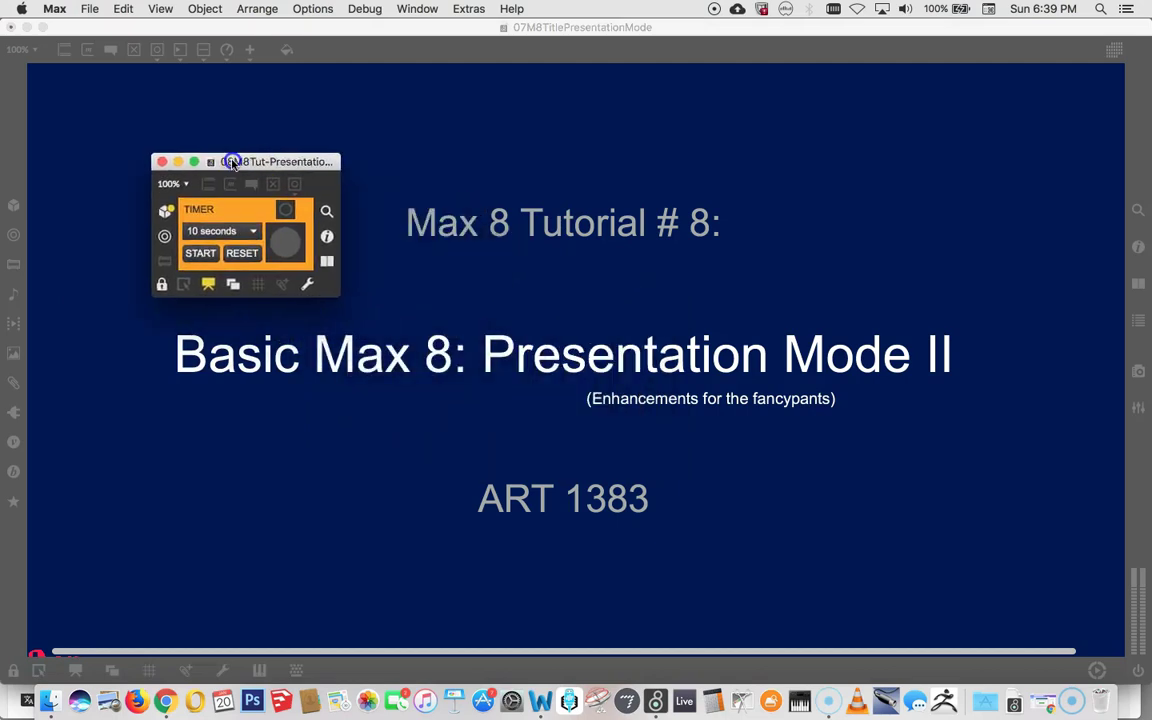
{"action": "left_click", "coordinate": [247, 150]}
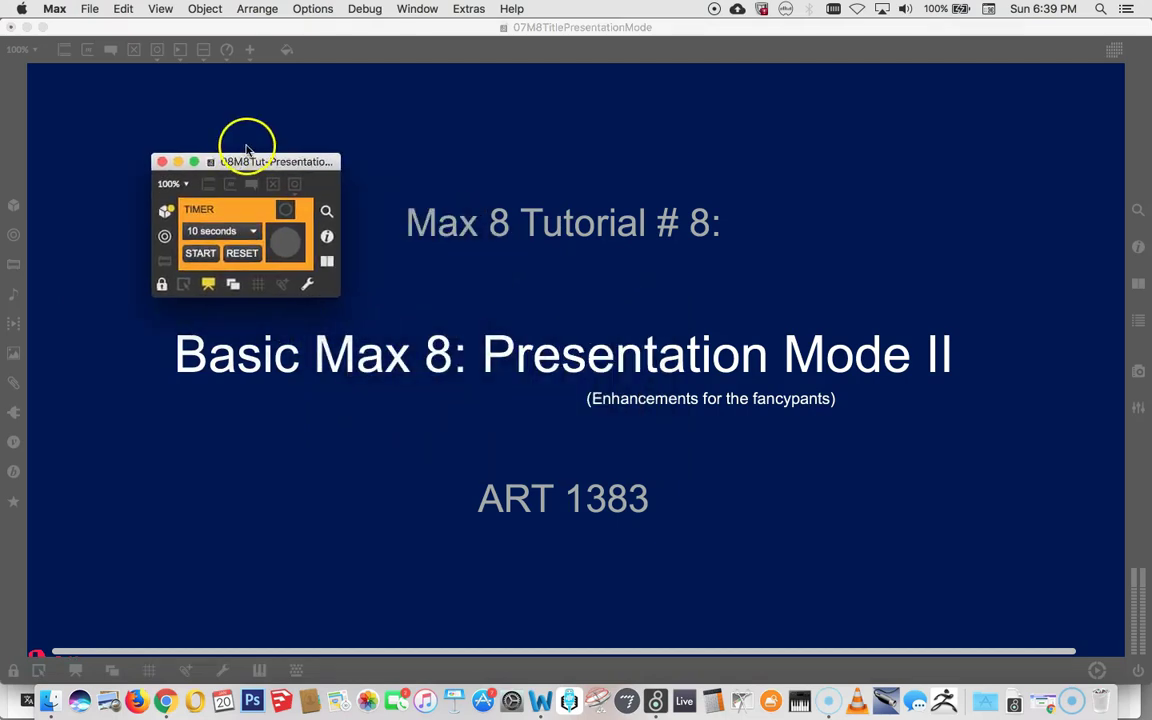
{"action": "left_click", "coordinate": [160, 9]}
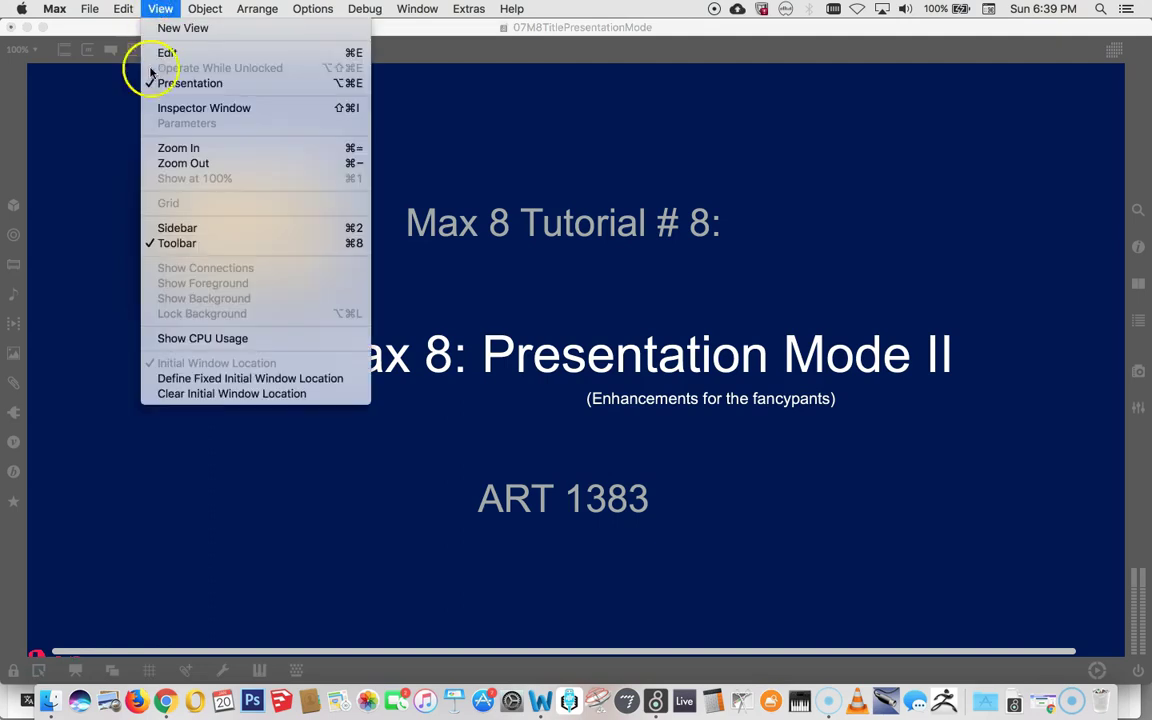
{"action": "left_click", "coordinate": [170, 246]}
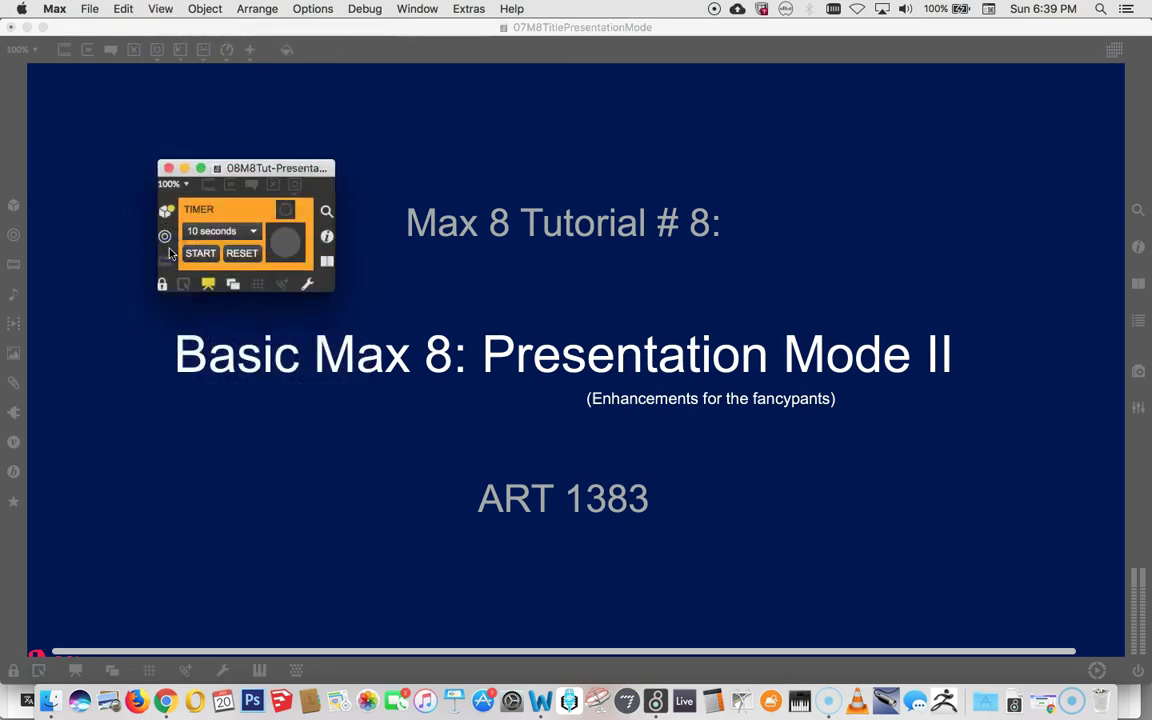
{"action": "left_click", "coordinate": [200, 251]}
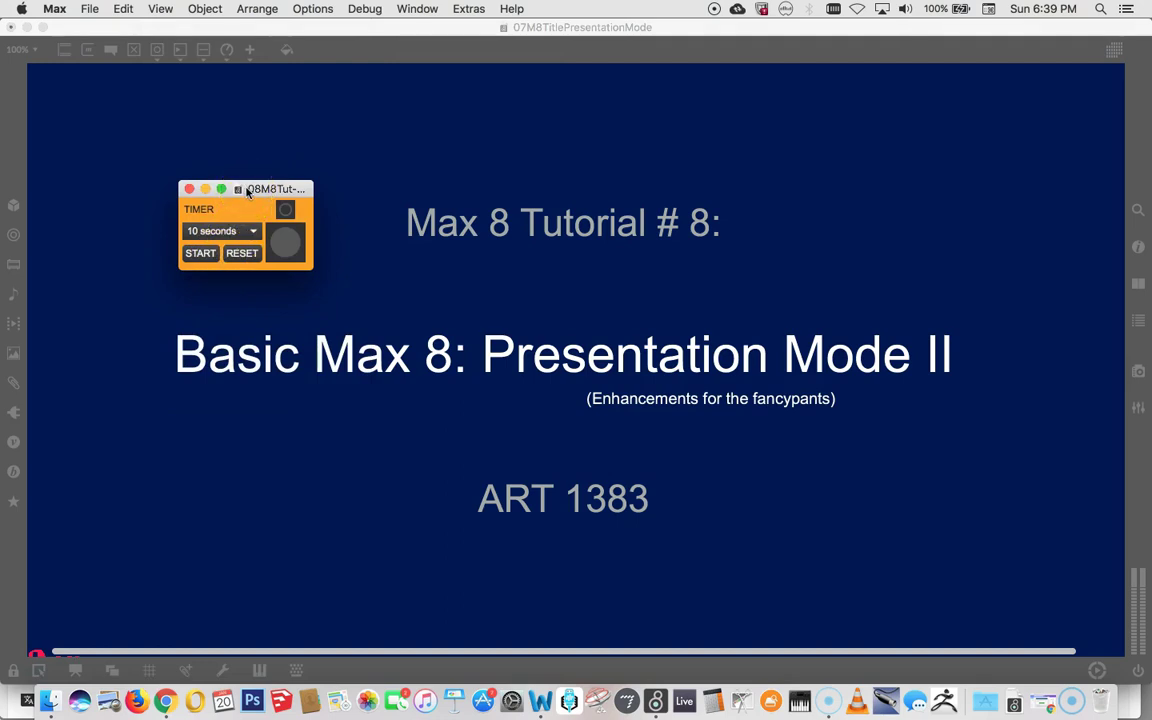
{"action": "left_click", "coordinate": [190, 191]}
Step: Reopen 08M8Tut-PresentationMode2.maxpat from the Open Recent Patcher list
{"action": "left_click", "coordinate": [90, 10]}
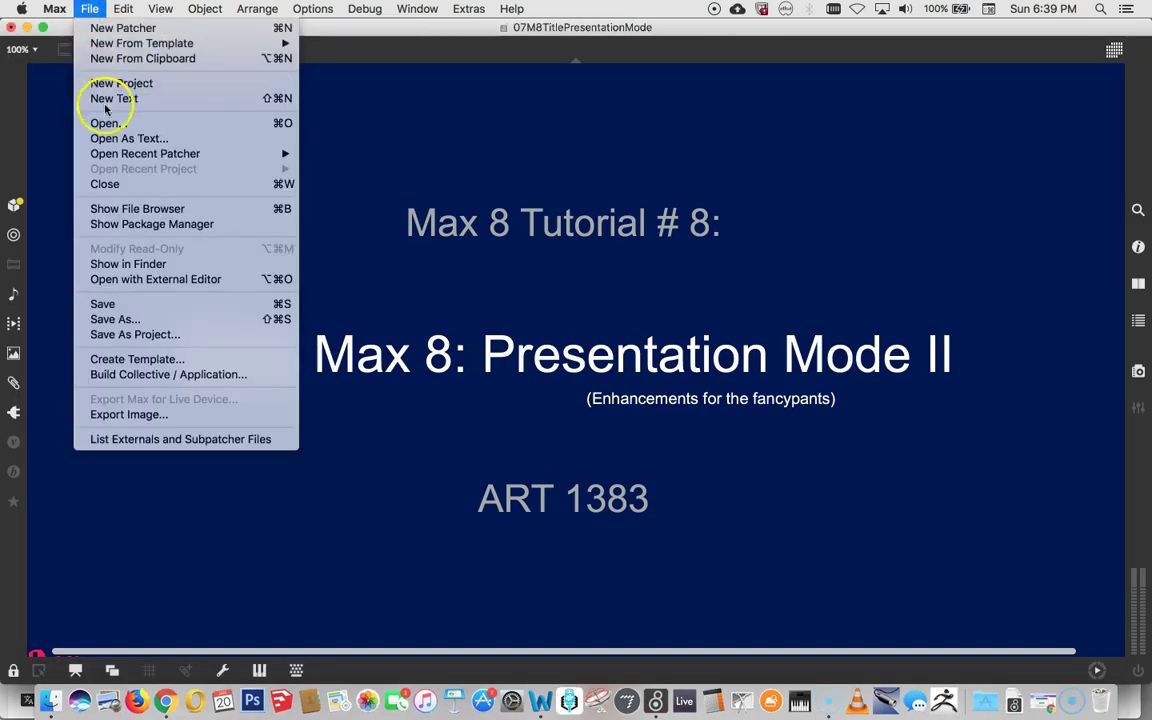
{"action": "mouse_move", "coordinate": [208, 164]}
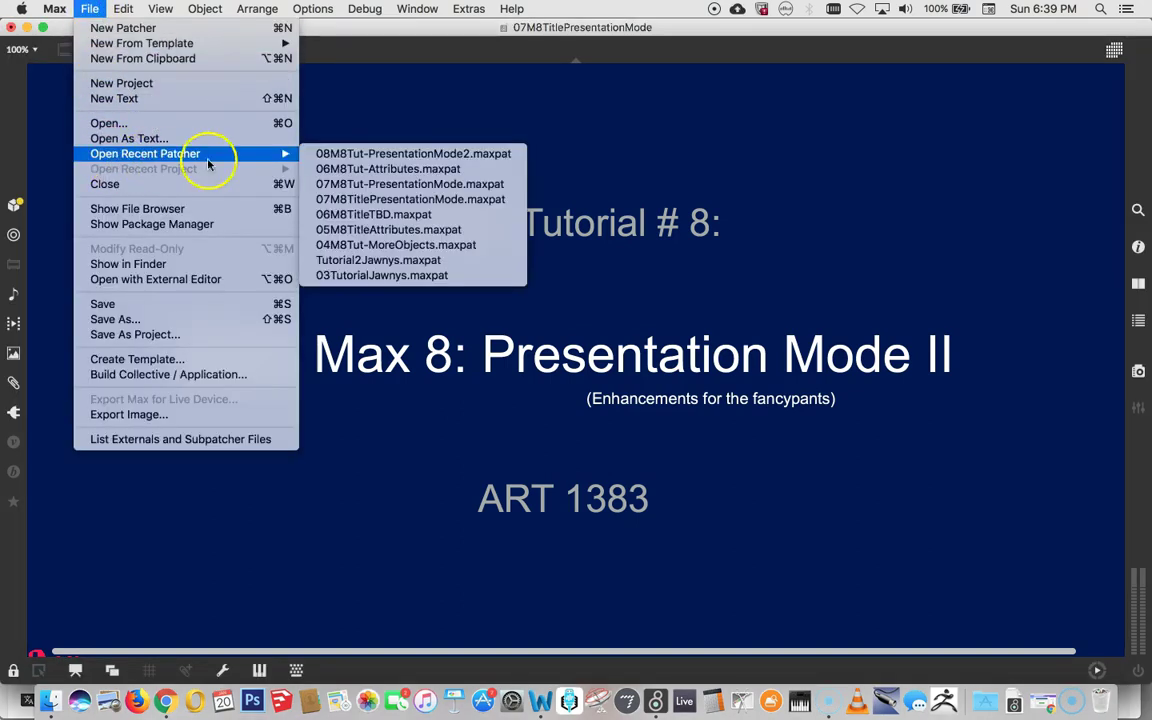
{"action": "left_click", "coordinate": [346, 154]}
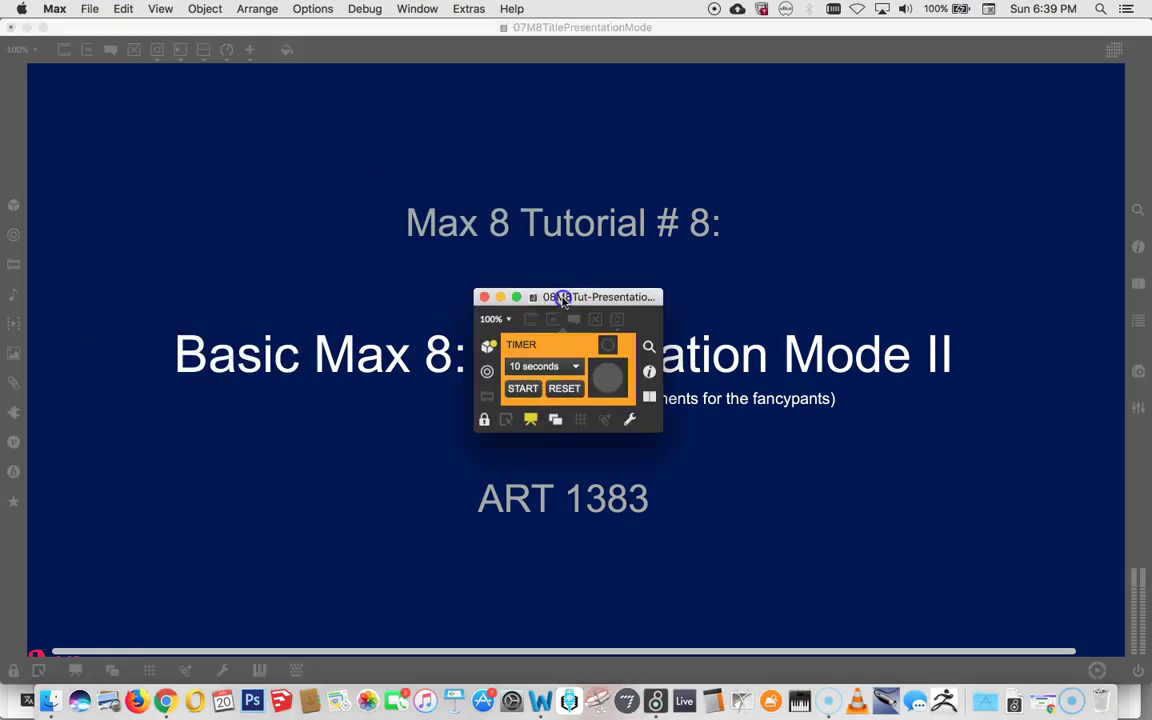
Step: Move and enlarge the timer window, then open the patcher's own inspector and scroll to the toolbar pin settings
{"action": "left_click_drag", "start_coordinate": [561, 298], "coordinate": [186, 98]}
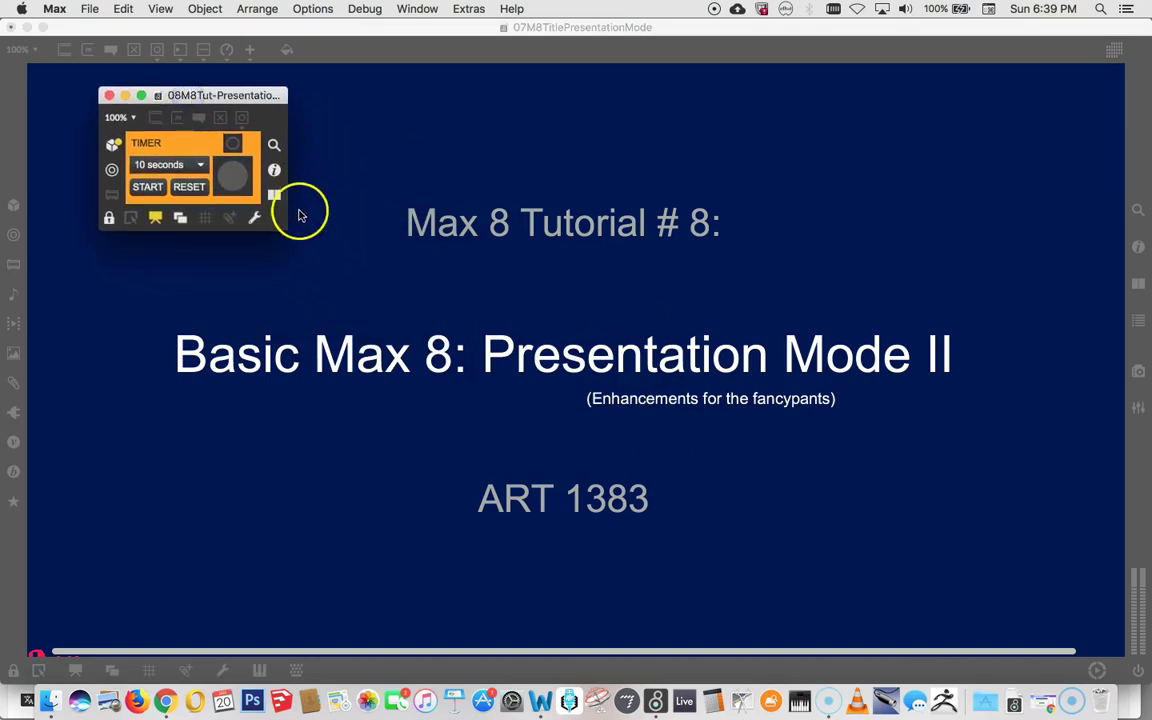
{"action": "left_click_drag", "start_coordinate": [285, 244], "coordinate": [322, 584]}
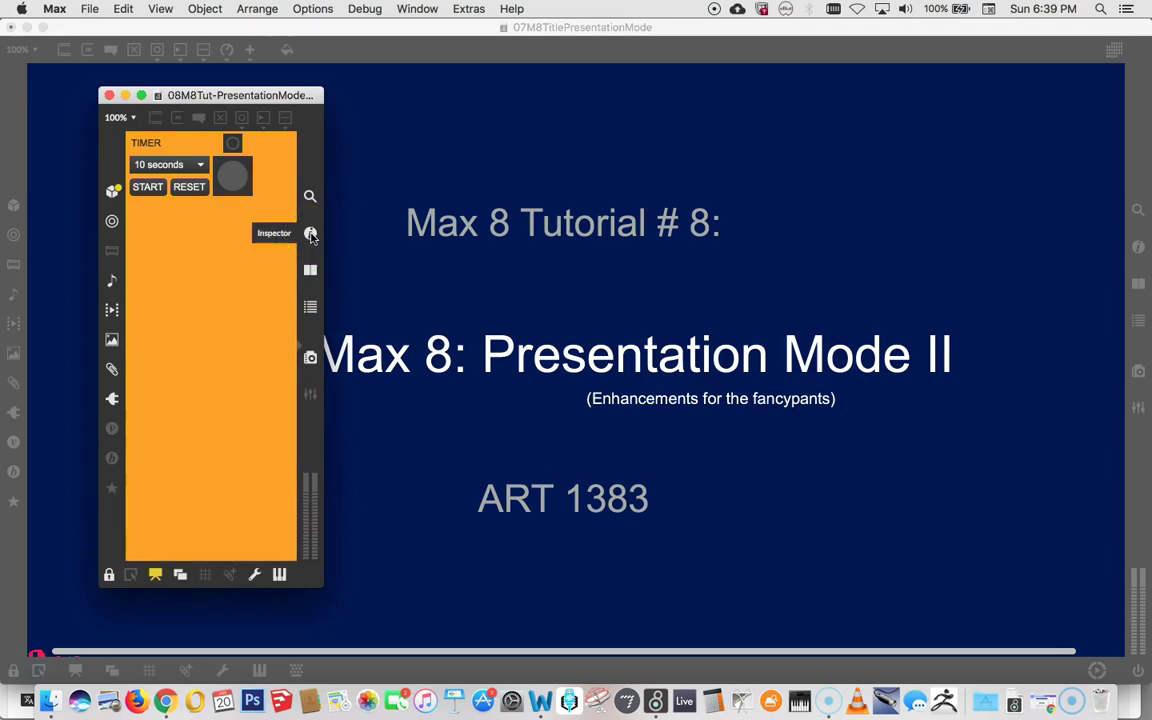
{"action": "left_click", "coordinate": [251, 240]}
{"action": "left_click", "coordinate": [310, 234]}
{"action": "mouse_move", "coordinate": [400, 255]}
{"action": "left_mouse_down"}
{"action": "mouse_move", "coordinate": [408, 262]}
{"action": "mouse_move", "coordinate": [350, 249]}
{"action": "mouse_move", "coordinate": [405, 250]}
{"action": "left_mouse_up"}
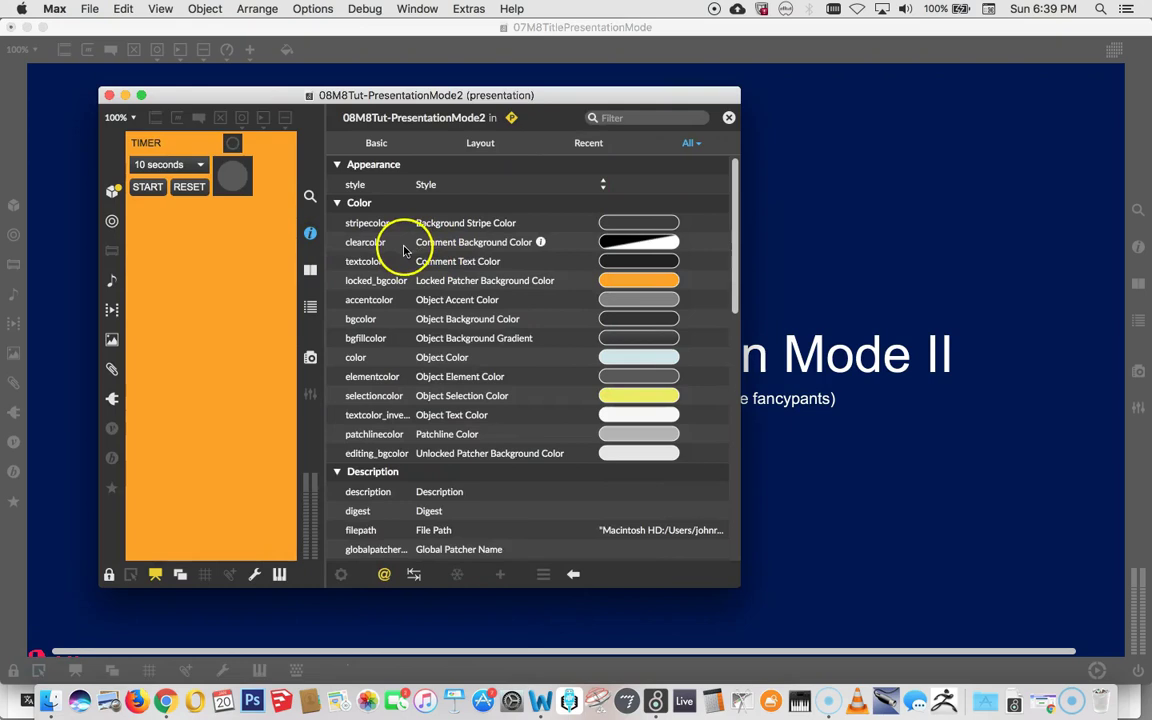
{"action": "scroll", "coordinate": [404, 252], "scroll_direction": "down", "scroll_amount": 10}
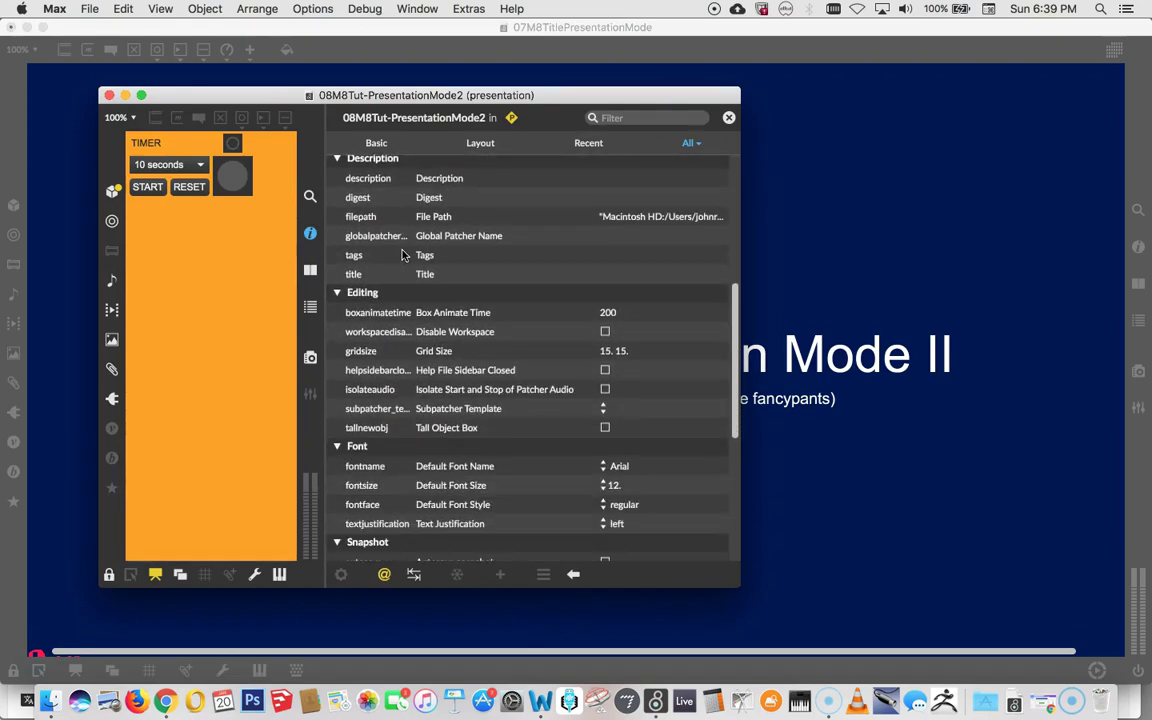
{"action": "scroll", "coordinate": [404, 255], "scroll_direction": "down", "scroll_amount": 4}
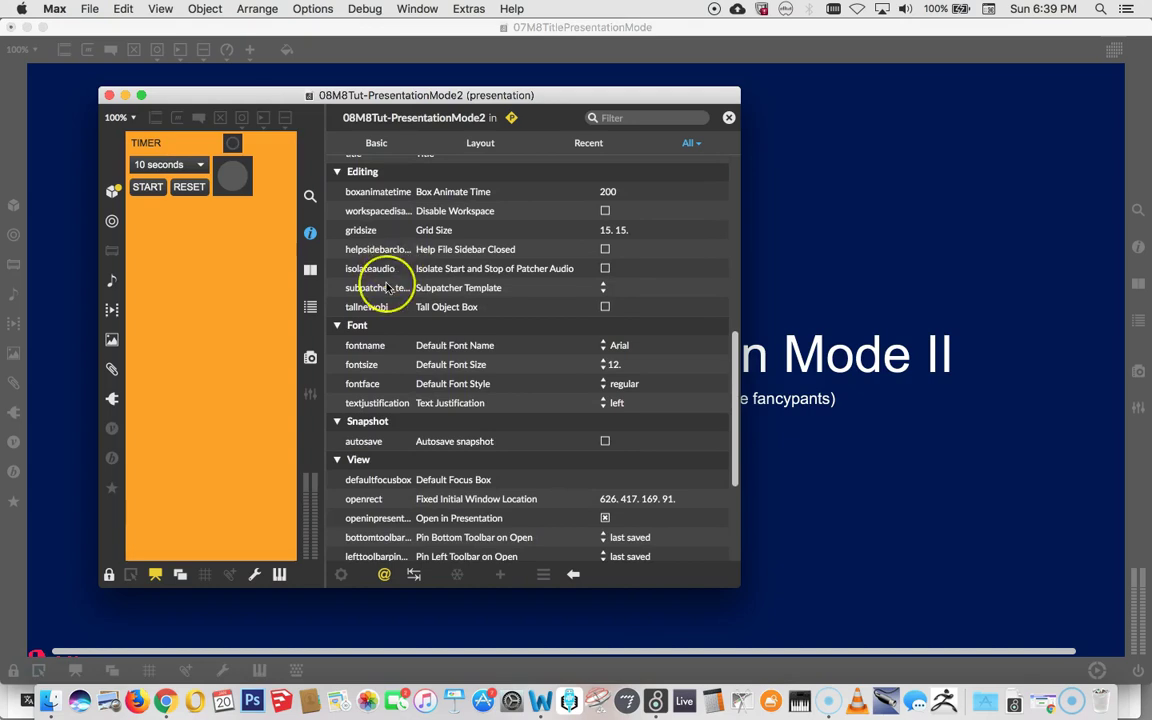
{"action": "scroll", "coordinate": [390, 280], "scroll_direction": "down", "scroll_amount": 6}
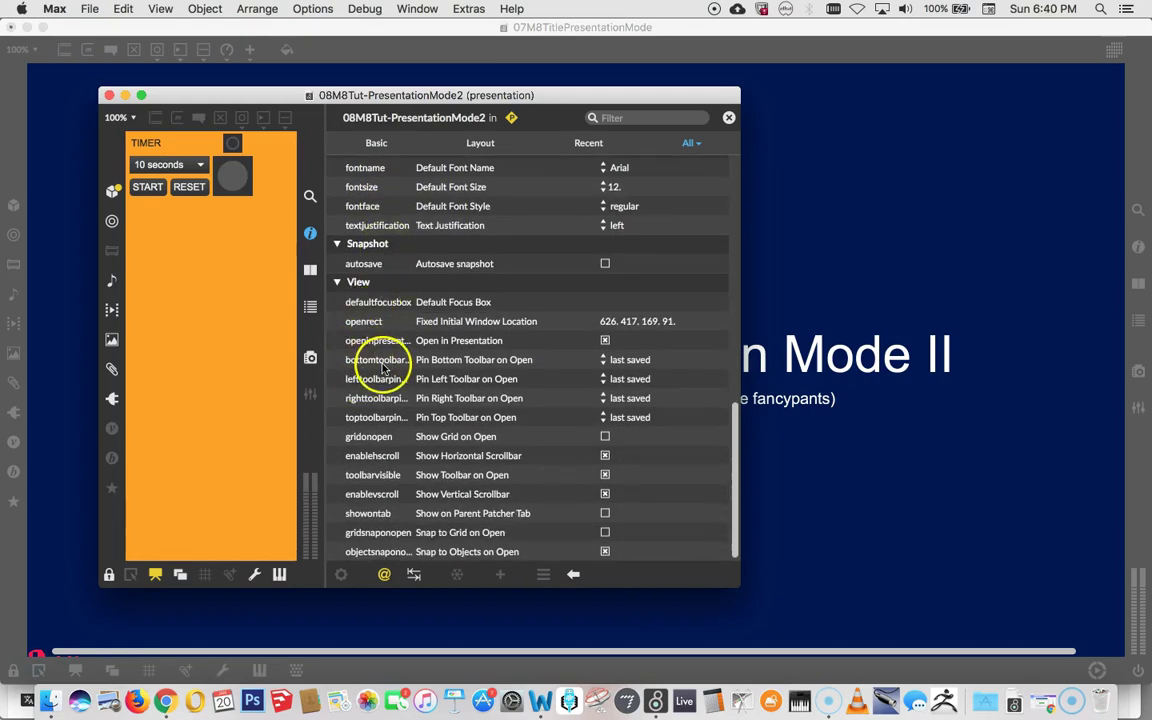
Step: Set the bottom, left, right and top Pin Toolbar on Open settings to unpin
{"action": "left_click", "coordinate": [603, 360]}
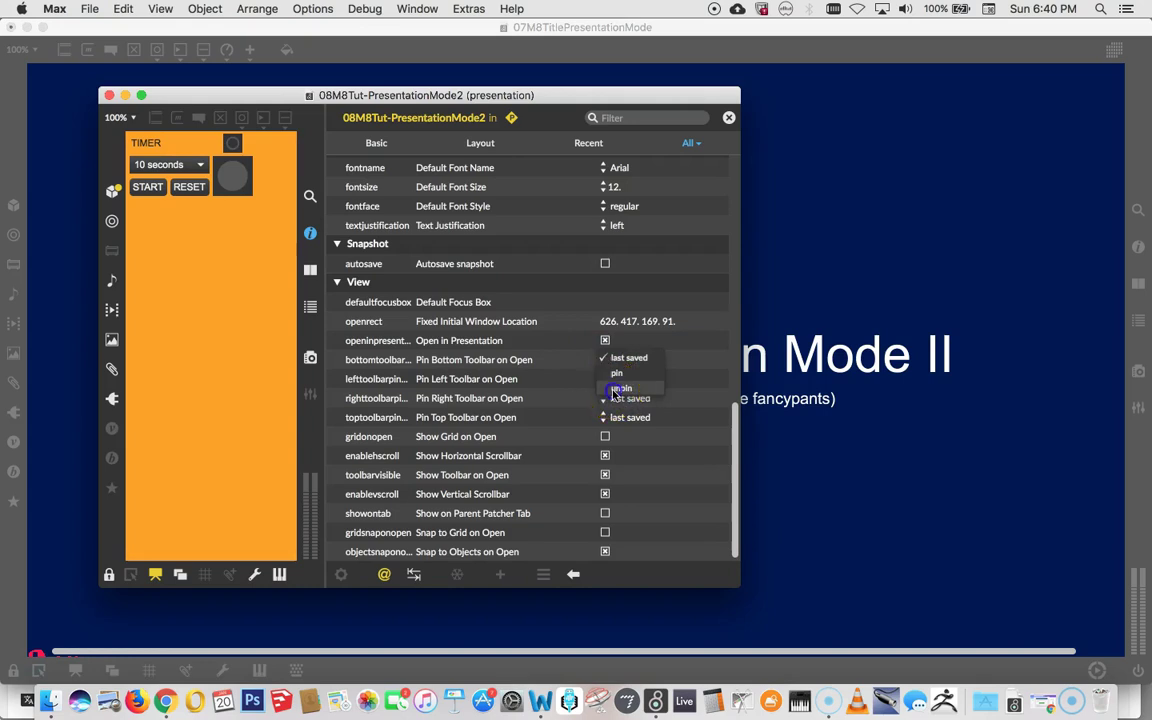
{"action": "left_click", "coordinate": [617, 389]}
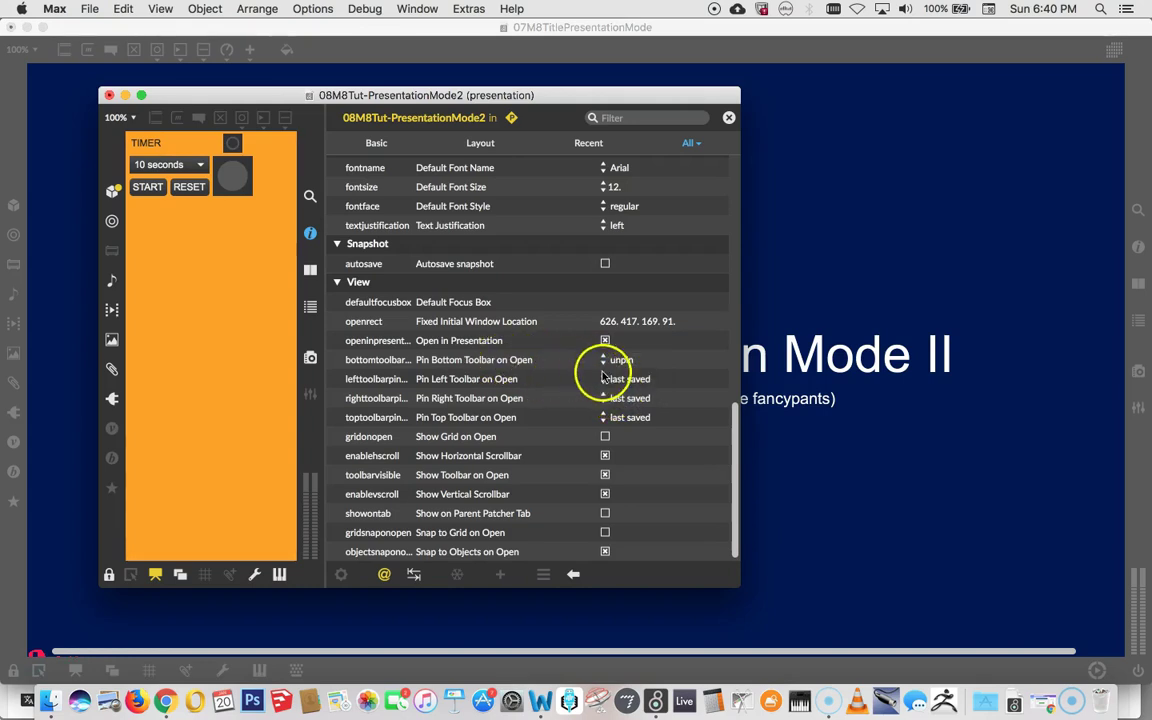
{"action": "left_click", "coordinate": [604, 379]}
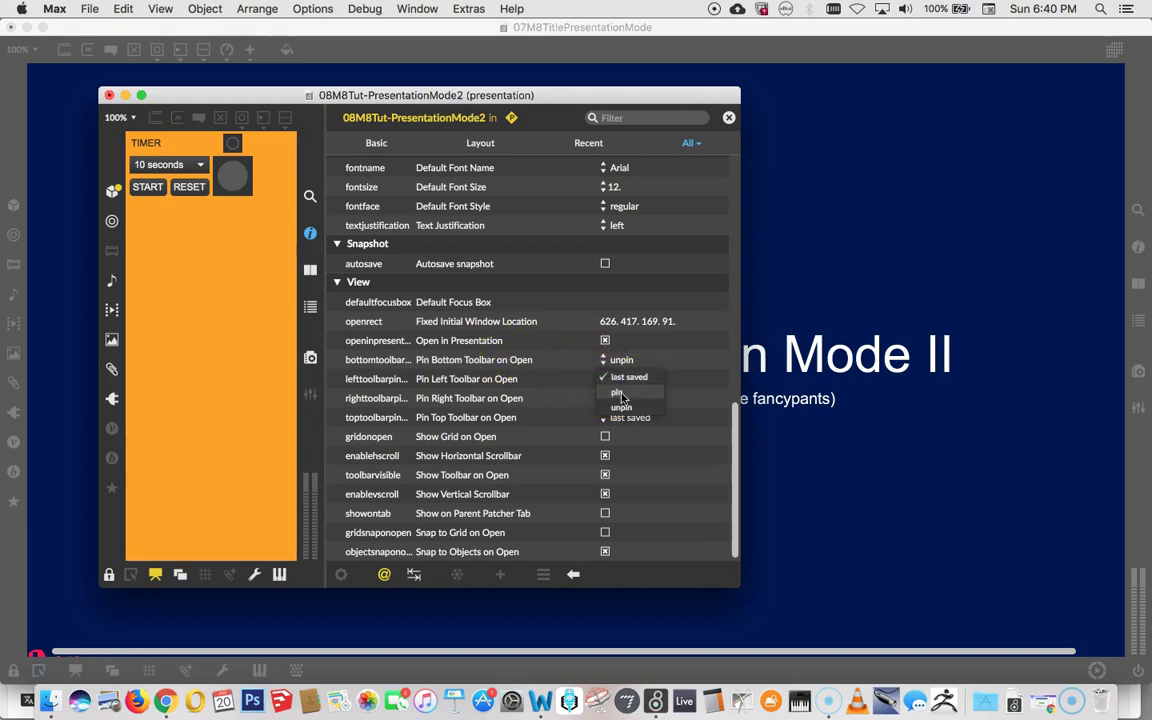
{"action": "left_click", "coordinate": [621, 407]}
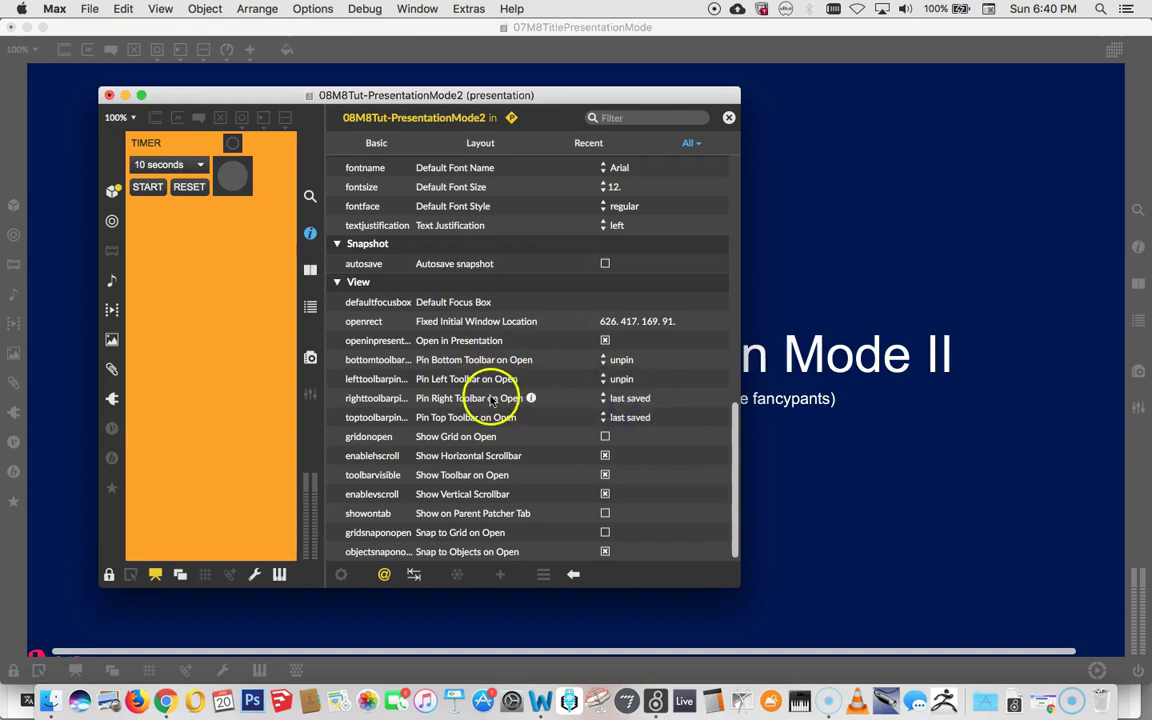
{"action": "left_click", "coordinate": [603, 399]}
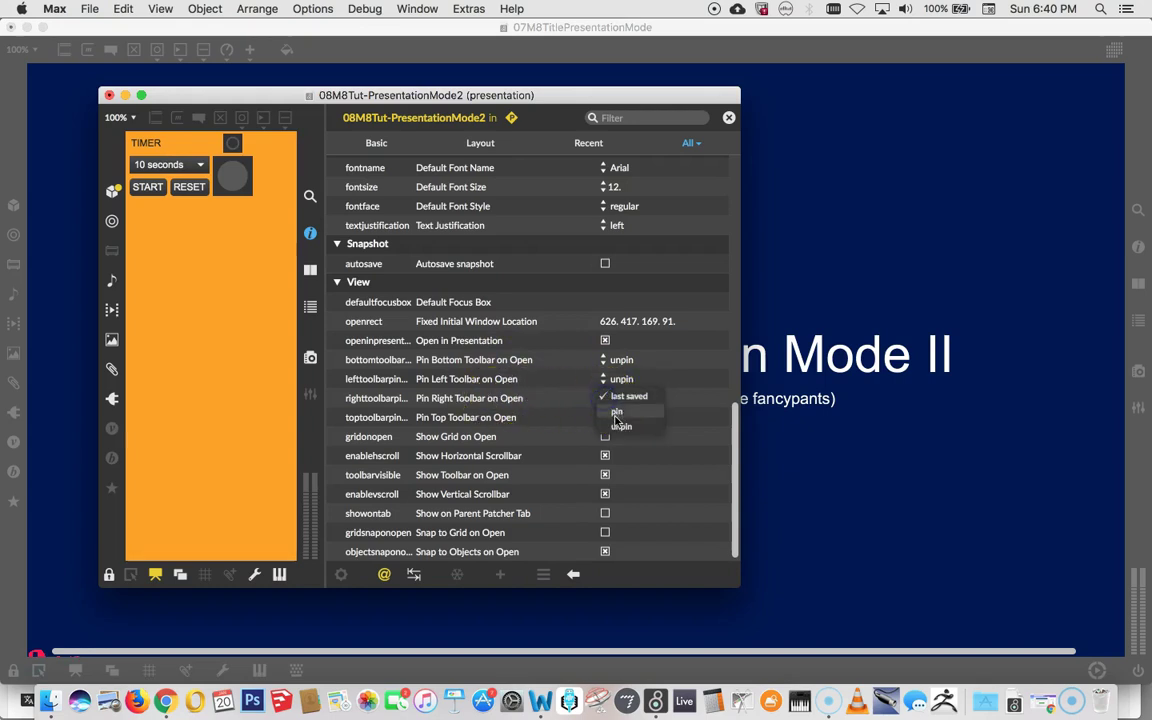
{"action": "left_click", "coordinate": [617, 427]}
{"action": "left_click", "coordinate": [602, 421]}
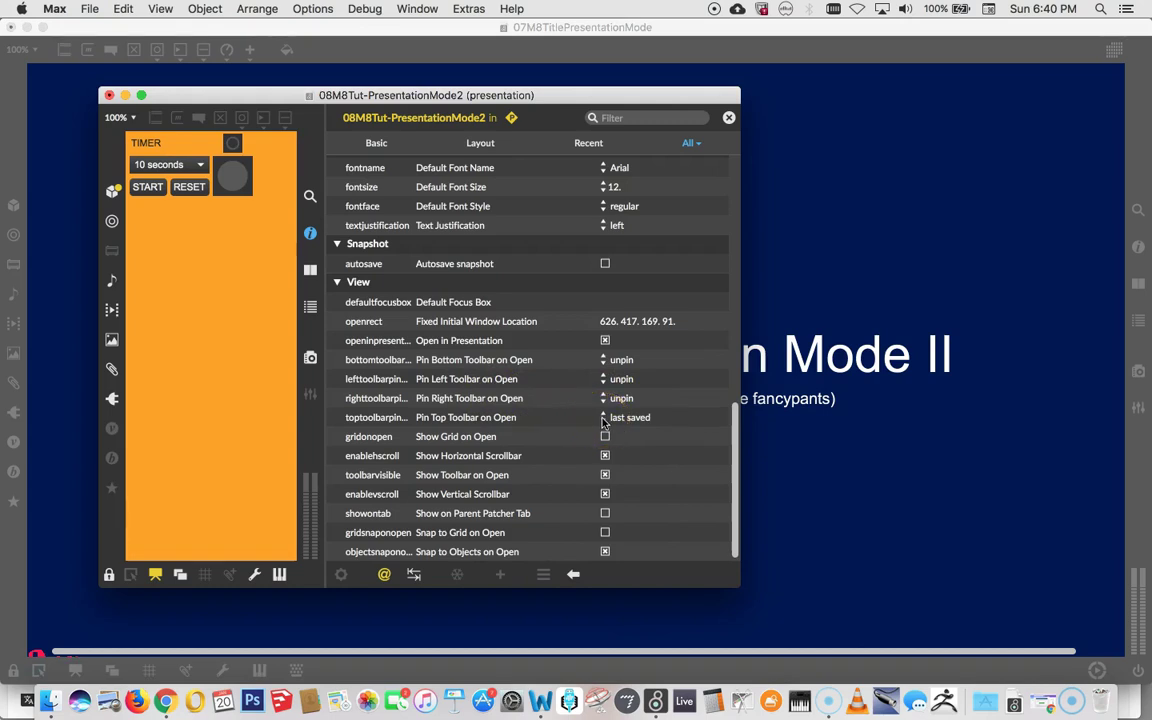
{"action": "left_click", "coordinate": [603, 421]}
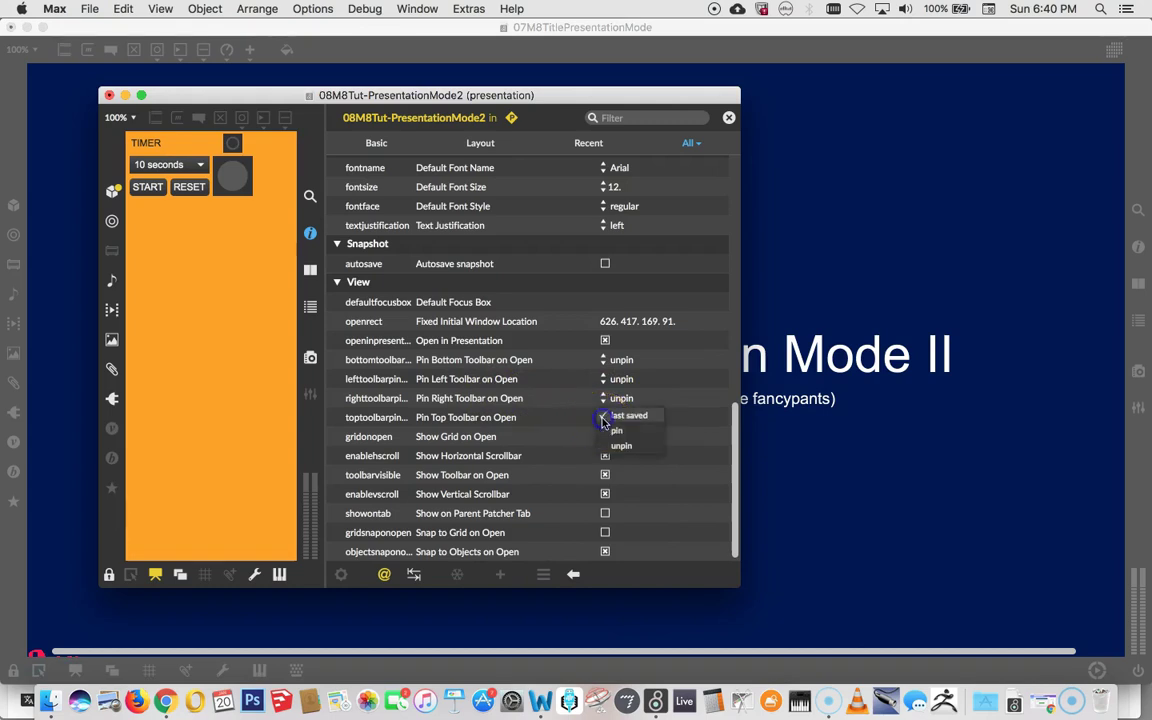
{"action": "left_click", "coordinate": [614, 452]}
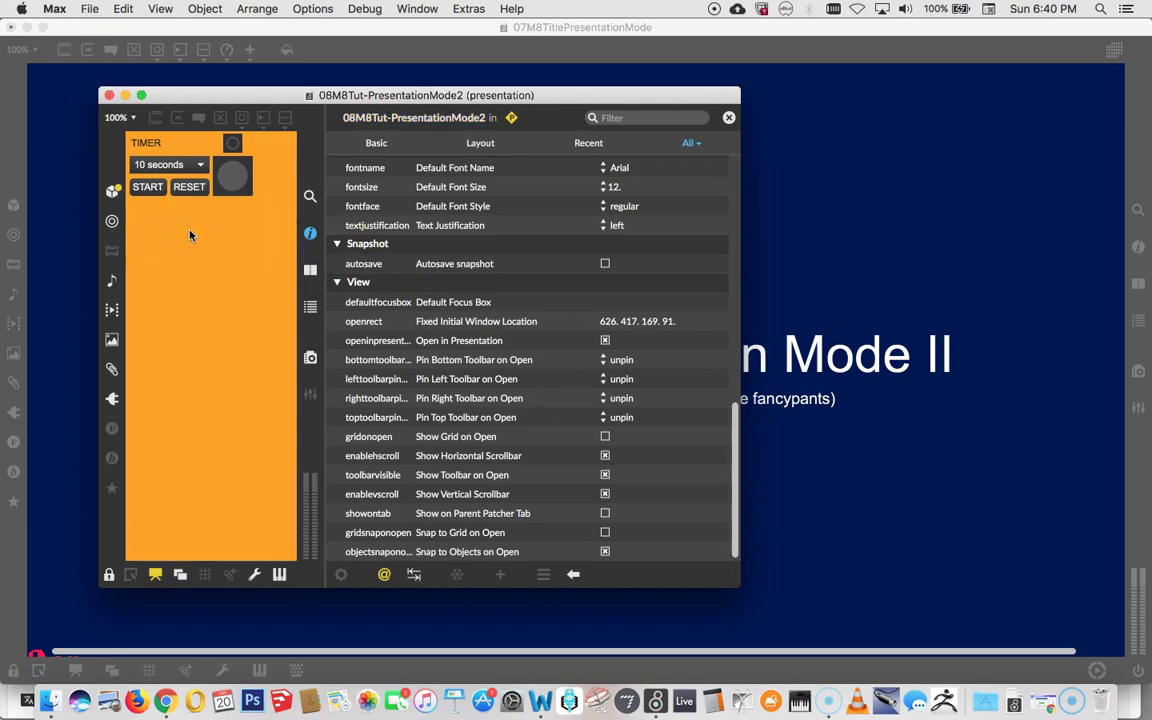
Step: Close the timer window and reopen 08M8Tut-PresentationMode2.maxpat from recent patchers
{"action": "left_click", "coordinate": [108, 96]}
{"action": "left_click", "coordinate": [90, 9]}
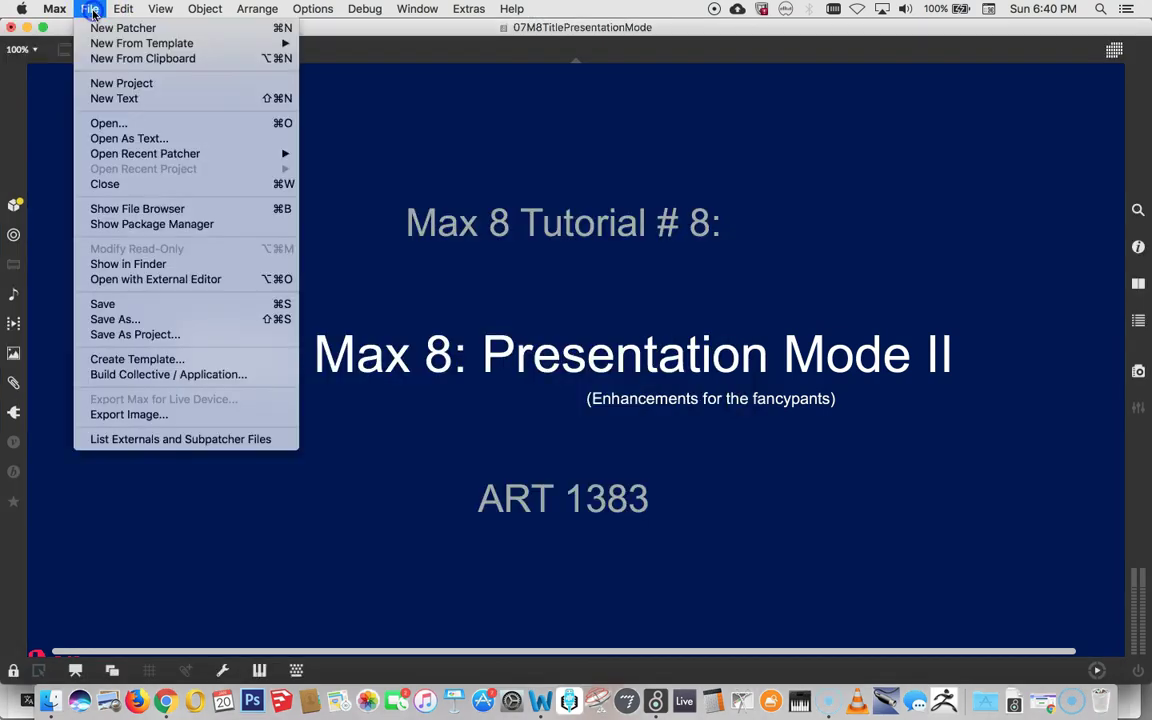
{"action": "mouse_move", "coordinate": [117, 155]}
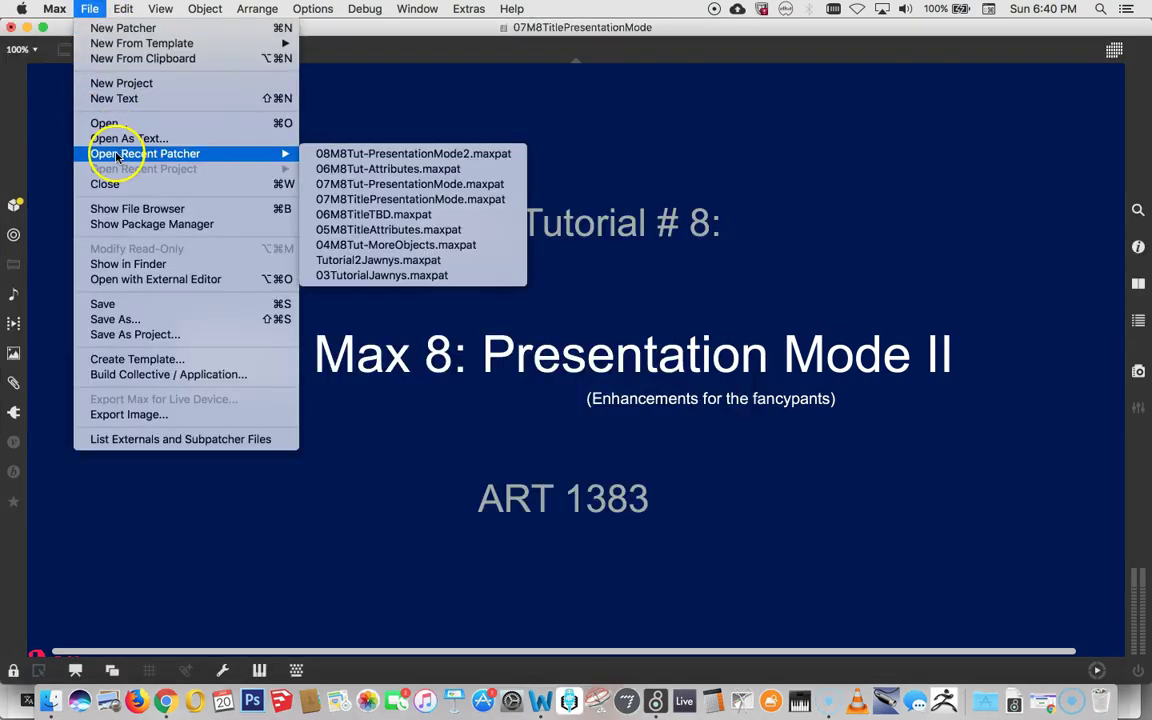
{"action": "left_click", "coordinate": [322, 154]}
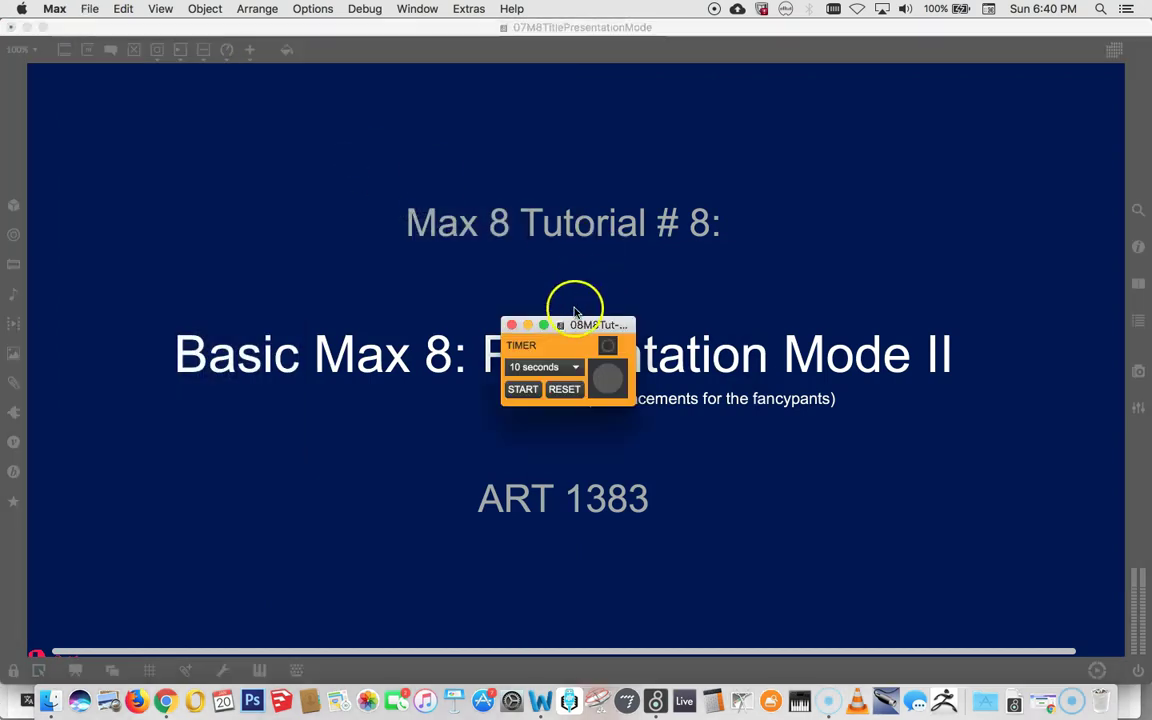
Step: Move the timer window up-left and resize it small around the orange TIMER controls
{"action": "left_click_drag", "start_coordinate": [578, 327], "coordinate": [218, 133]}
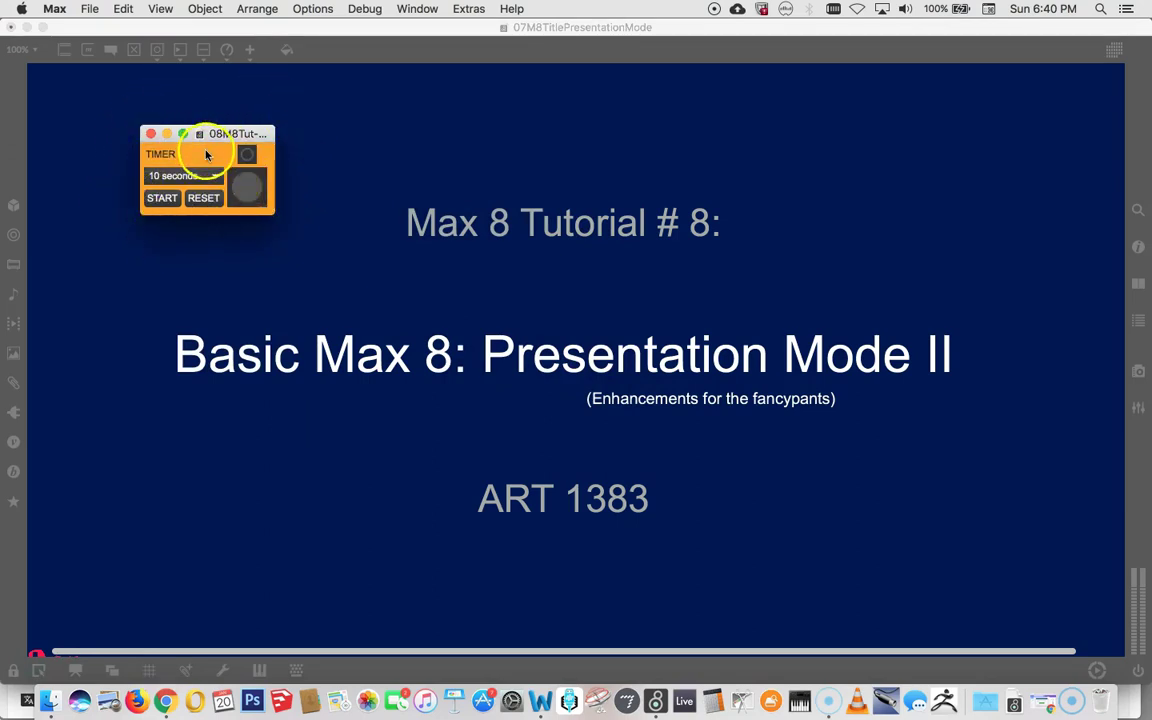
{"action": "mouse_move", "coordinate": [212, 150]}
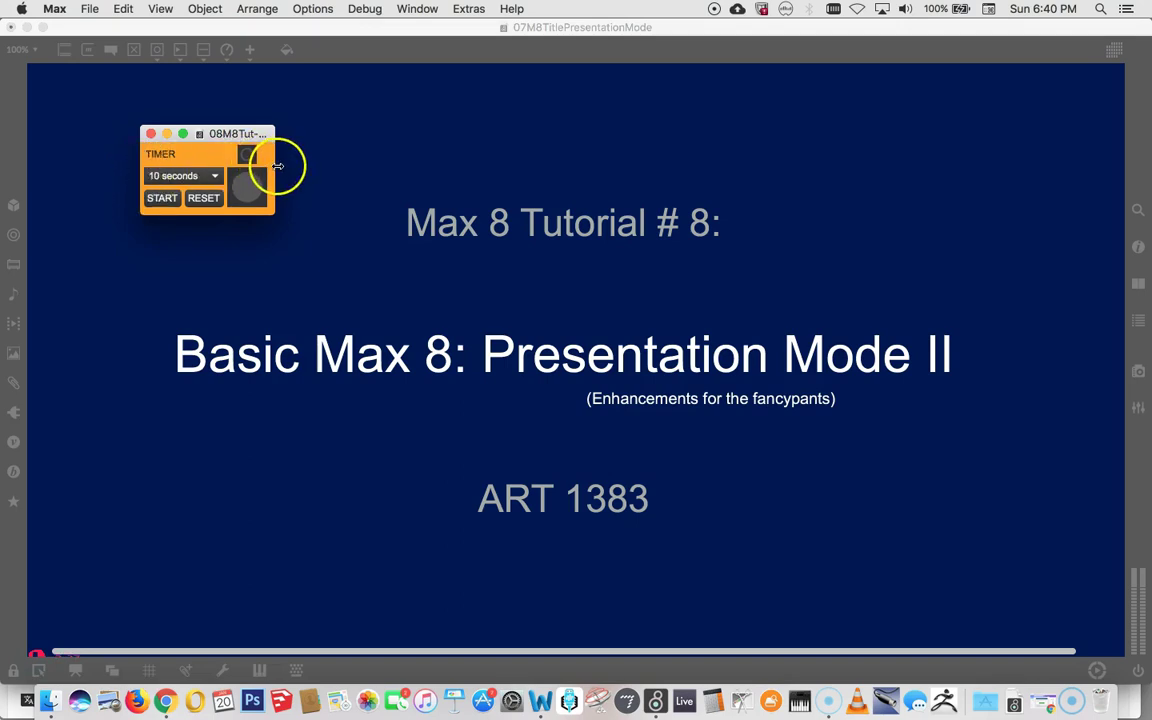
{"action": "left_click_drag", "start_coordinate": [277, 166], "coordinate": [272, 167]}
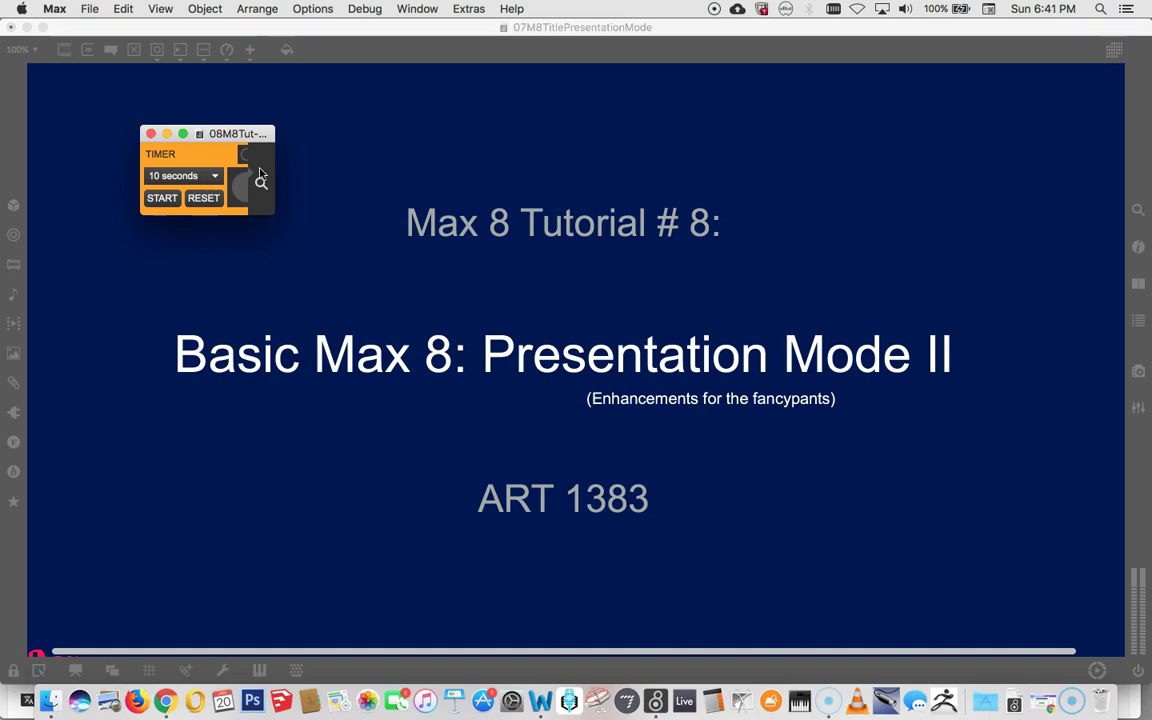
{"action": "left_click_drag", "start_coordinate": [260, 177], "coordinate": [614, 524]}
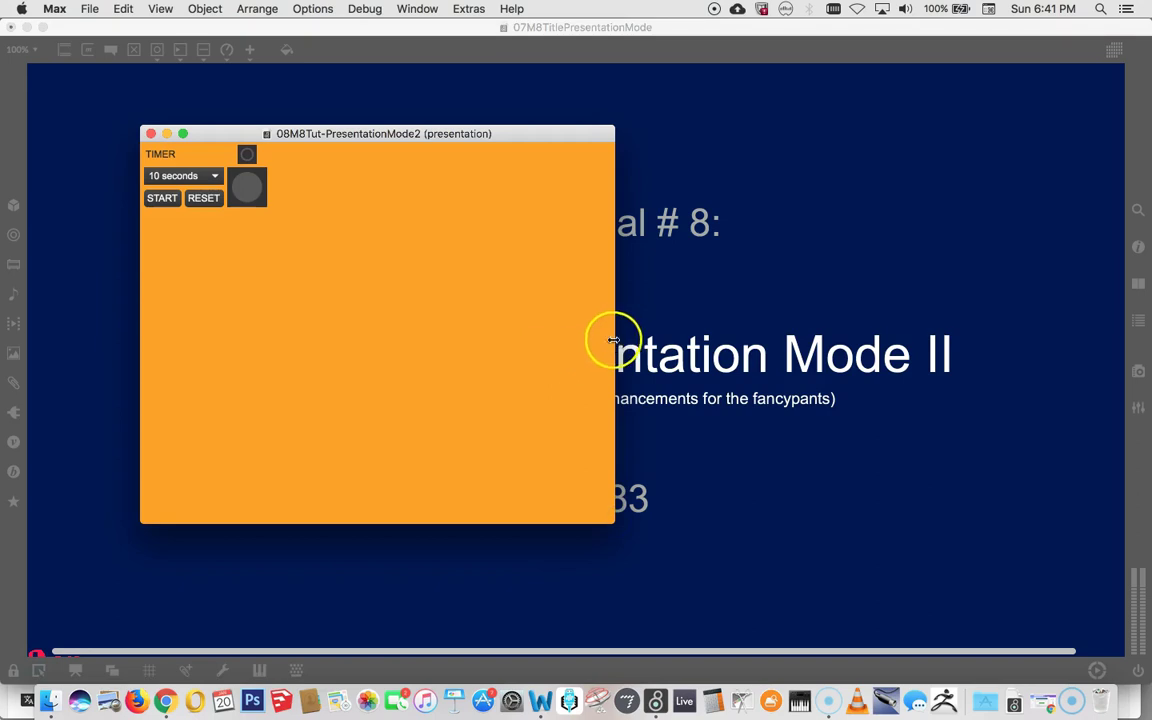
{"action": "mouse_move", "coordinate": [613, 340]}
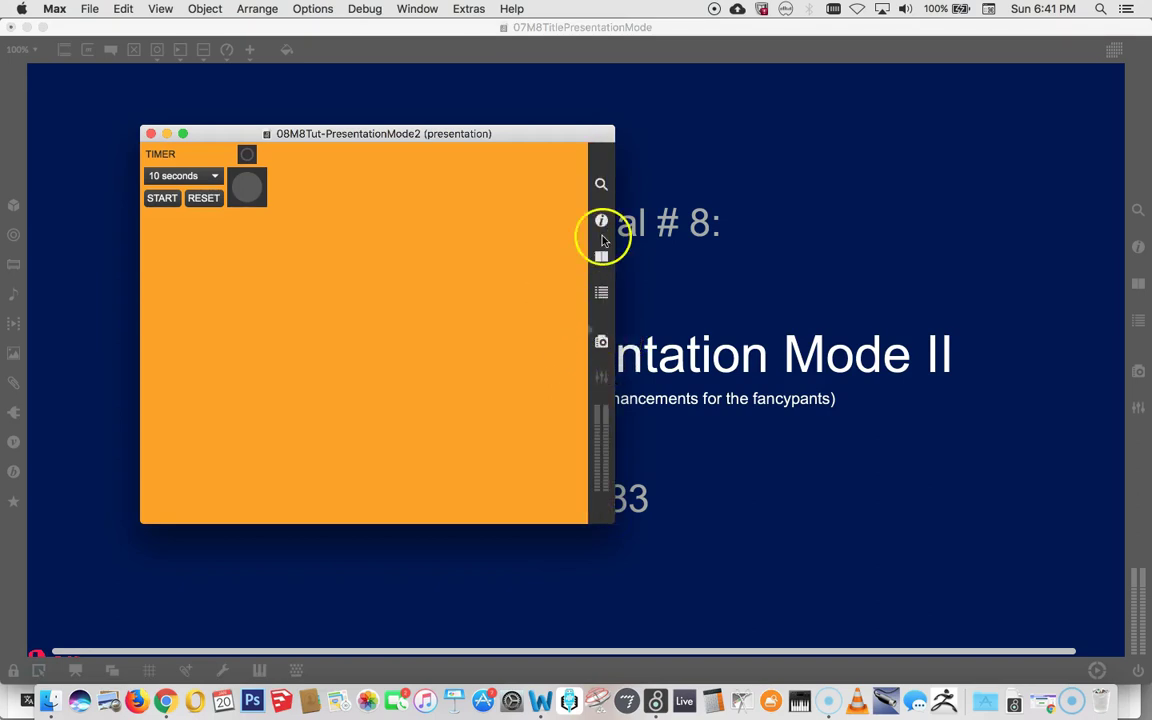
{"action": "mouse_move", "coordinate": [613, 522]}
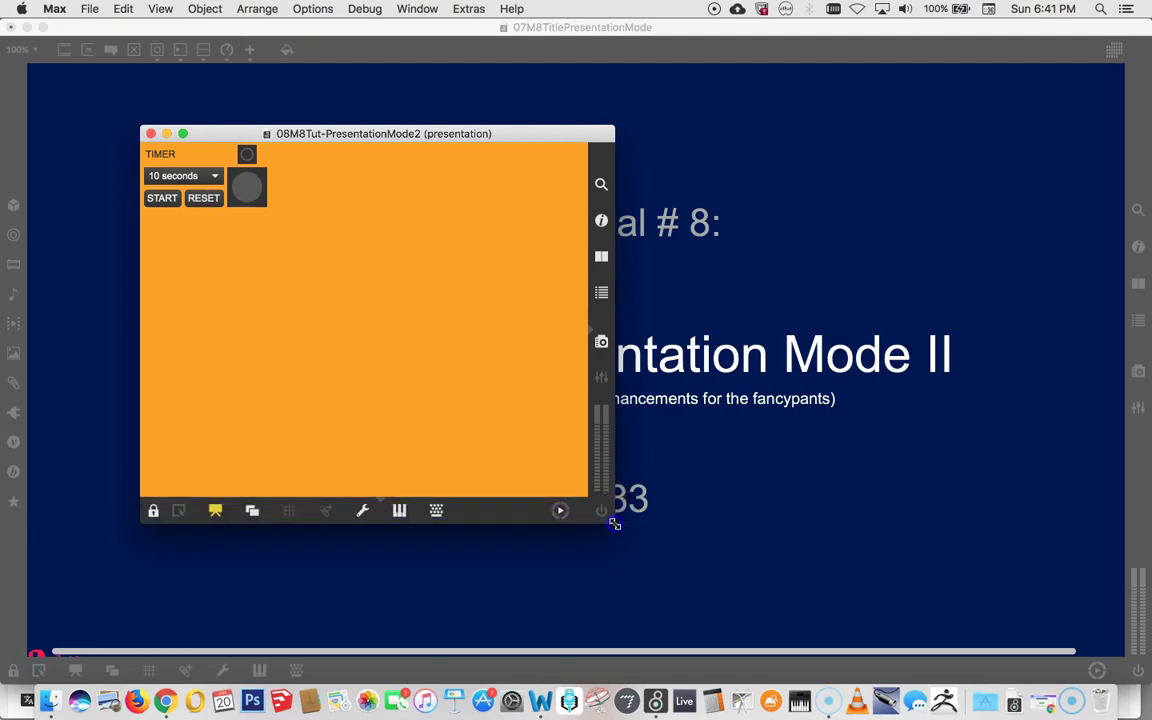
{"action": "left_click_drag", "start_coordinate": [613, 522], "coordinate": [273, 217]}
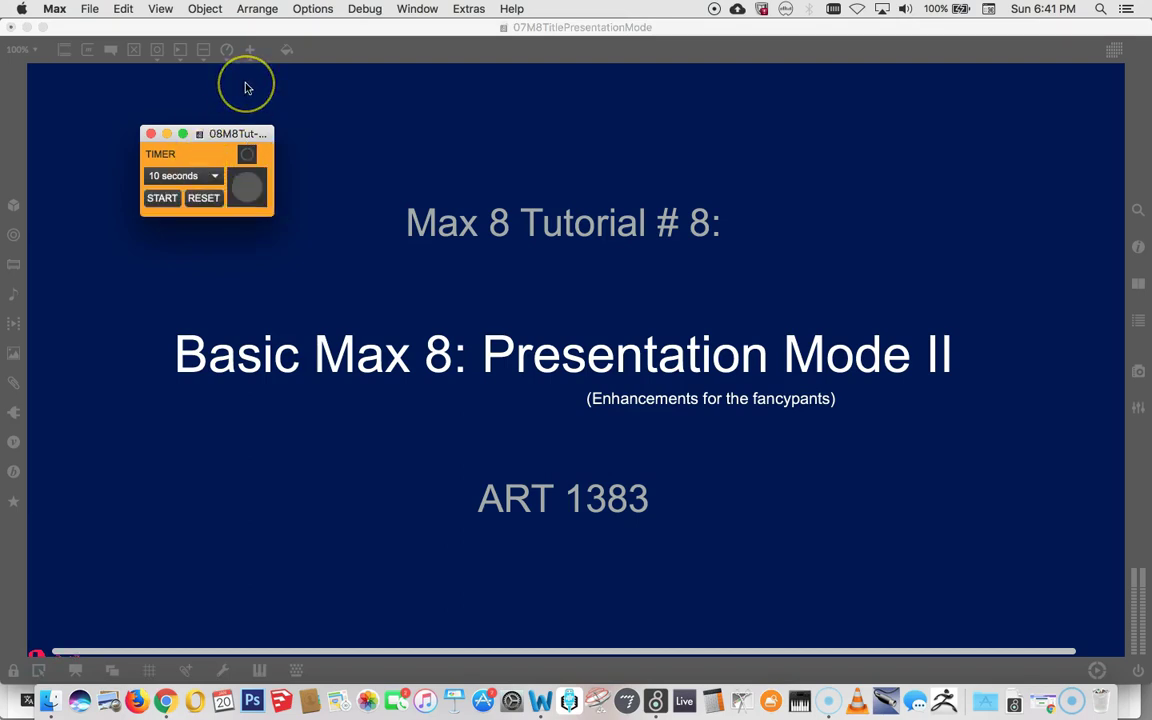
Step: Expand the timer window to full size and scroll the inspector to its View settings
{"action": "left_click", "coordinate": [217, 134]}
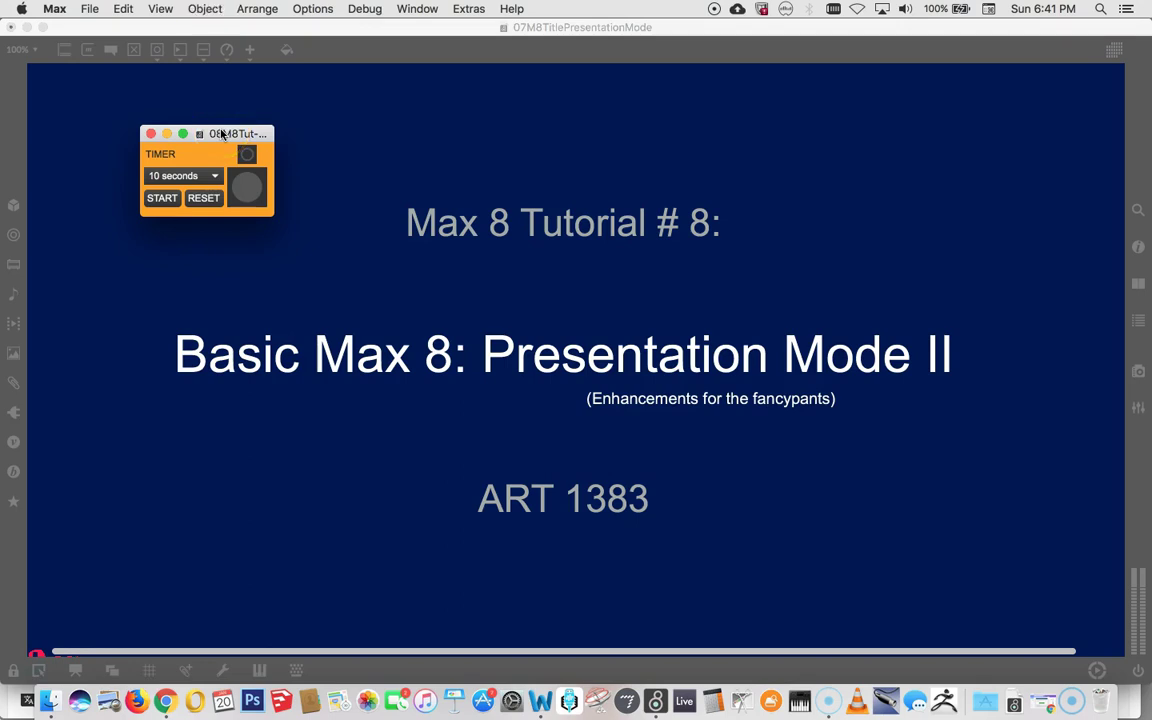
{"action": "double_click", "coordinate": [222, 134]}
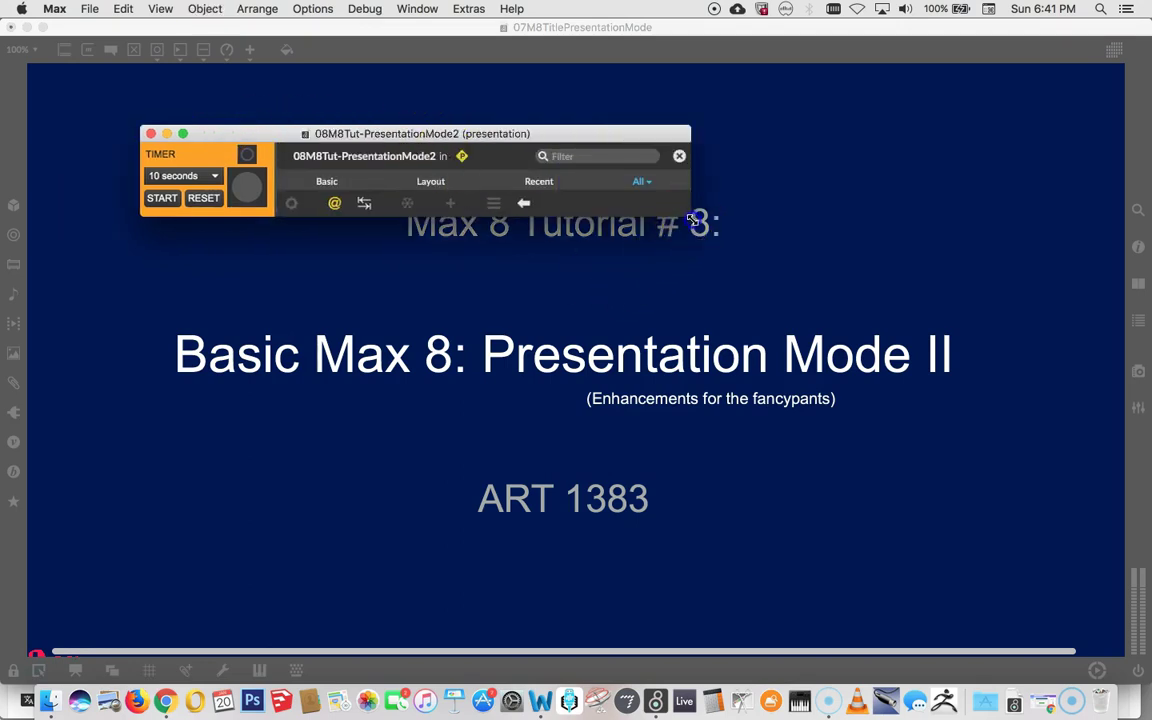
{"action": "left_click_drag", "start_coordinate": [690, 218], "coordinate": [867, 628]}
{"action": "scroll", "coordinate": [600, 365], "scroll_direction": "down", "scroll_amount": 5}
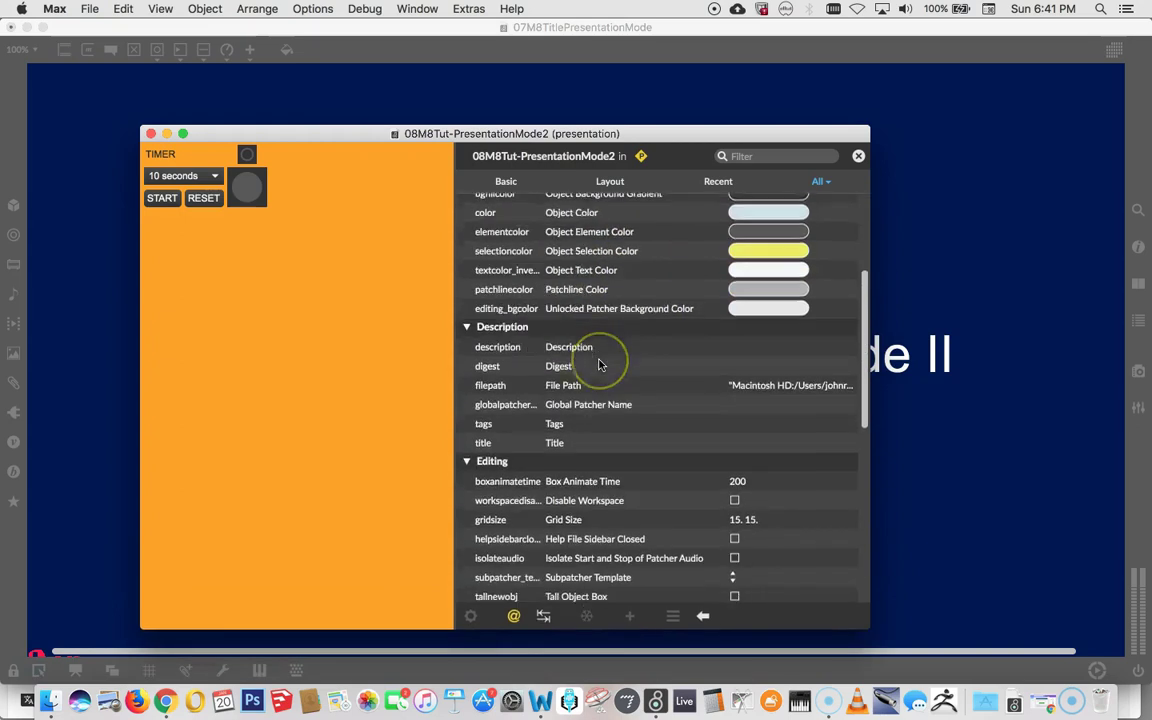
{"action": "scroll", "coordinate": [600, 365], "scroll_direction": "down", "scroll_amount": 3}
{"action": "scroll", "coordinate": [600, 368], "scroll_direction": "down", "scroll_amount": 5}
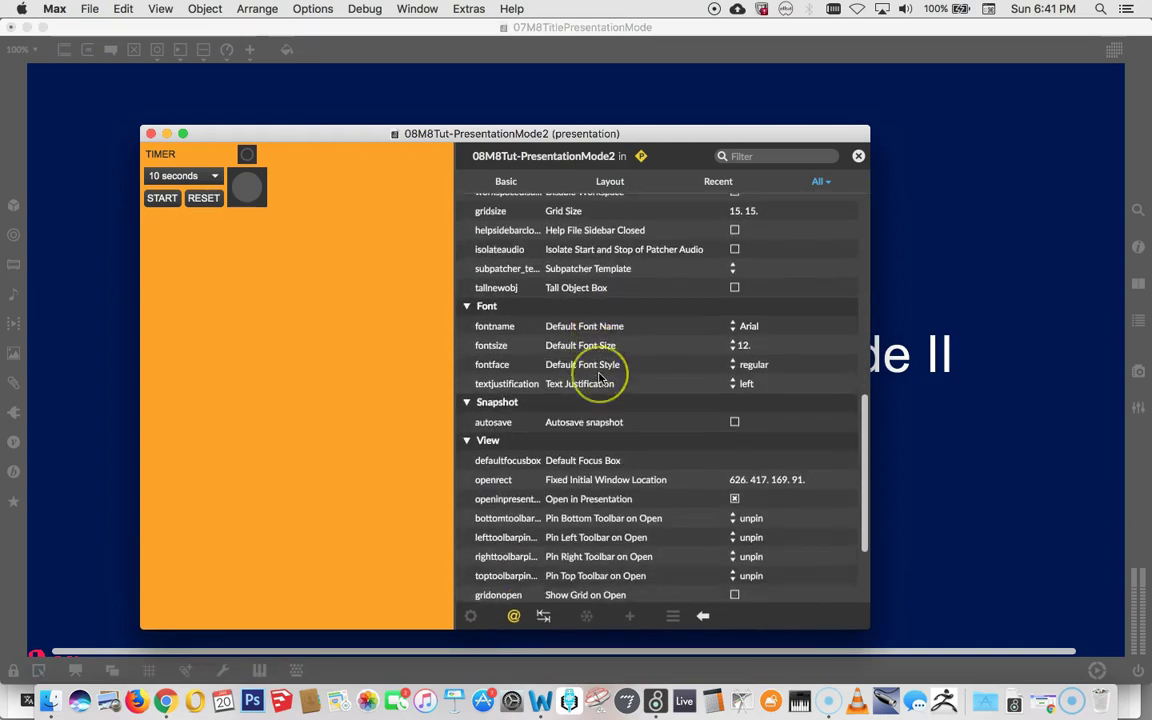
{"action": "scroll", "coordinate": [600, 378], "scroll_direction": "down", "scroll_amount": 3}
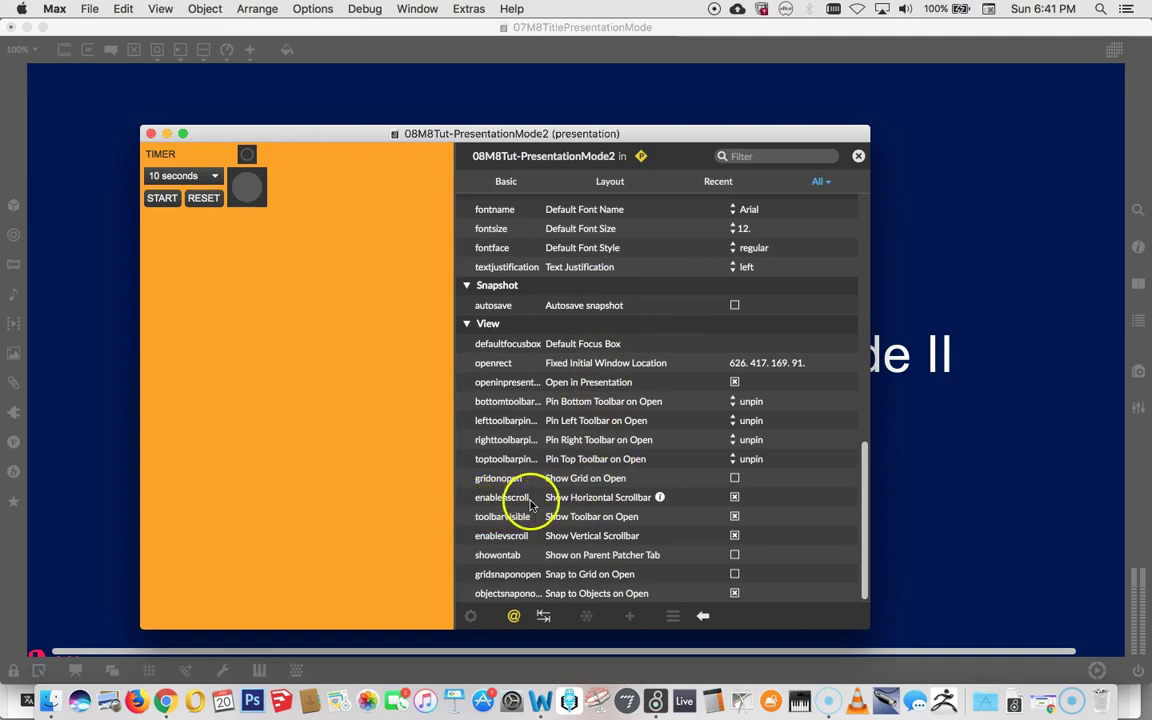
Step: Uncheck horizontal scrollbar, Show Toolbar and vertical scrollbar on open
{"action": "left_click", "coordinate": [734, 497]}
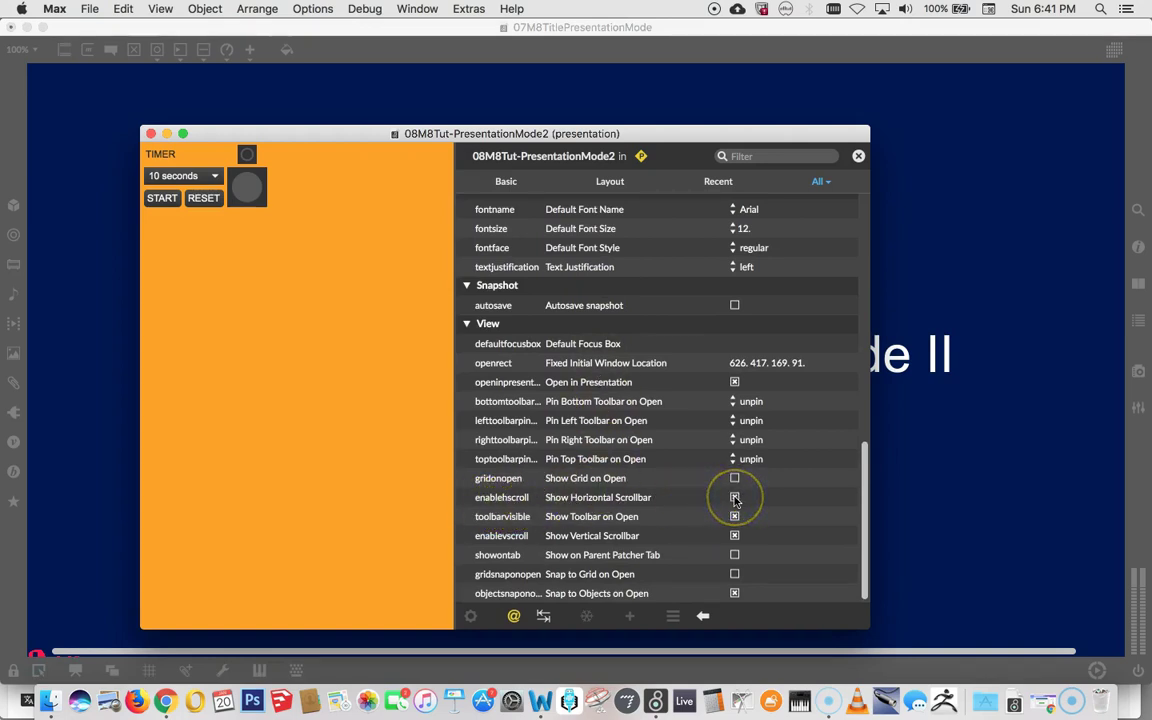
{"action": "left_click", "coordinate": [734, 497]}
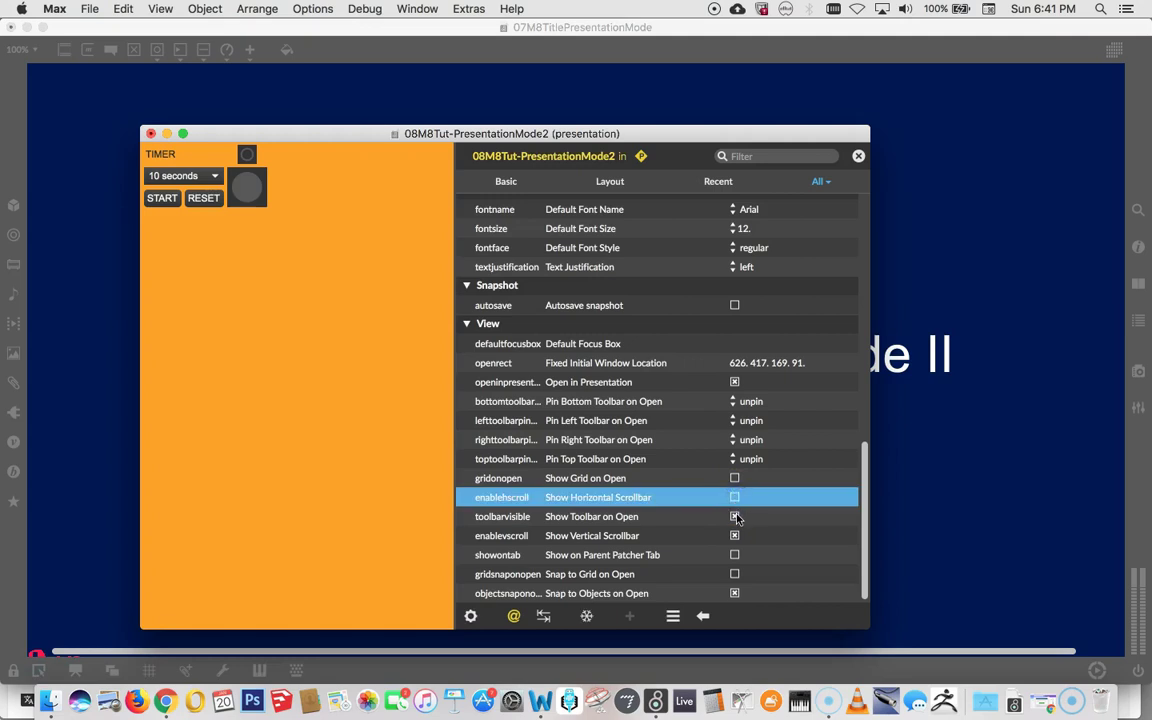
{"action": "left_click", "coordinate": [735, 516]}
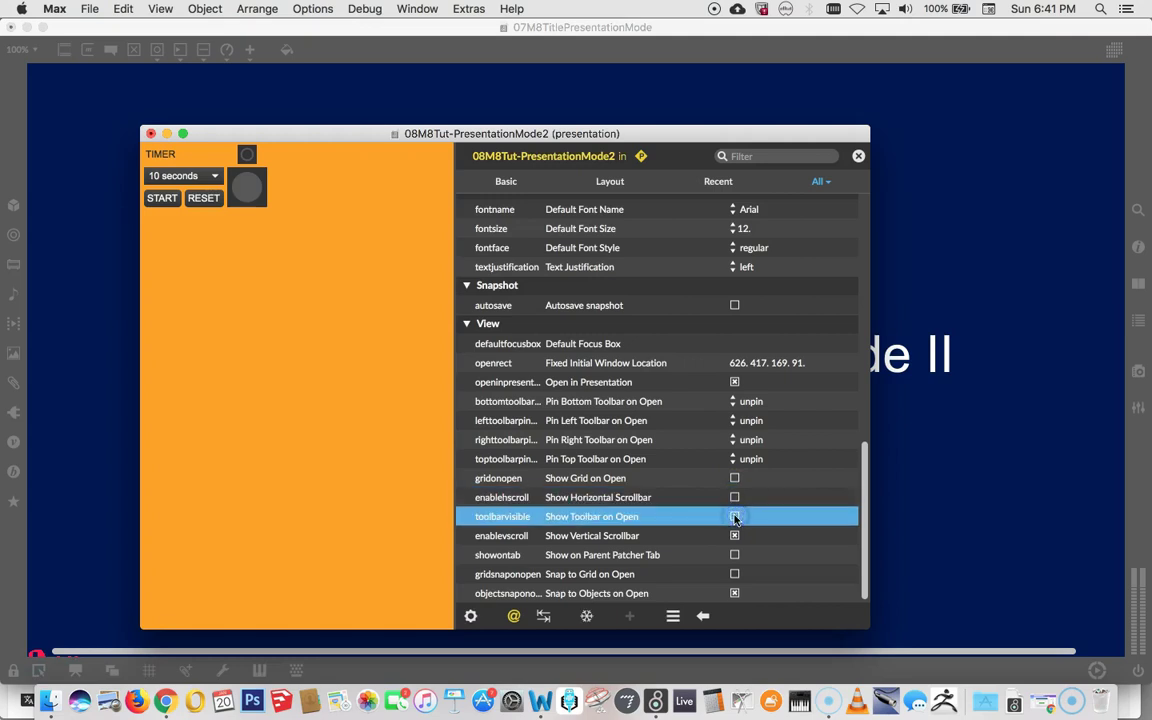
{"action": "left_click", "coordinate": [734, 536]}
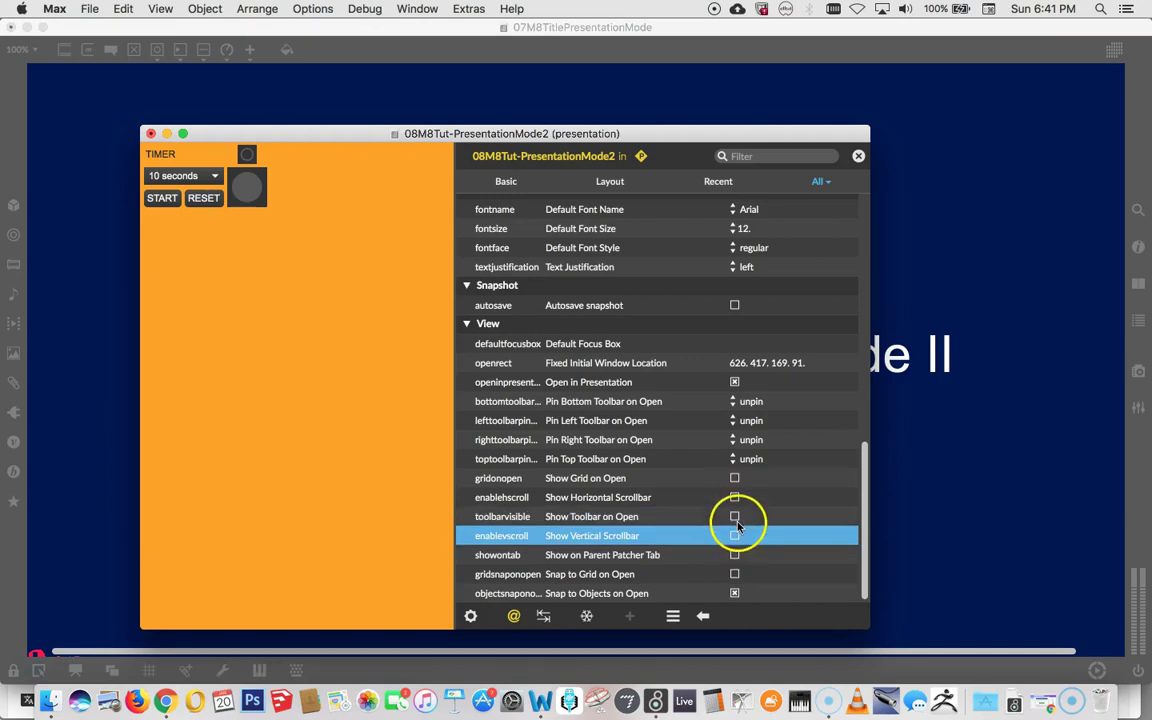
Step: Toggle the patcher lock off and on with Cmd+E, then close the inspector with Cmd+I
{"action": "left_click", "coordinate": [318, 221]}
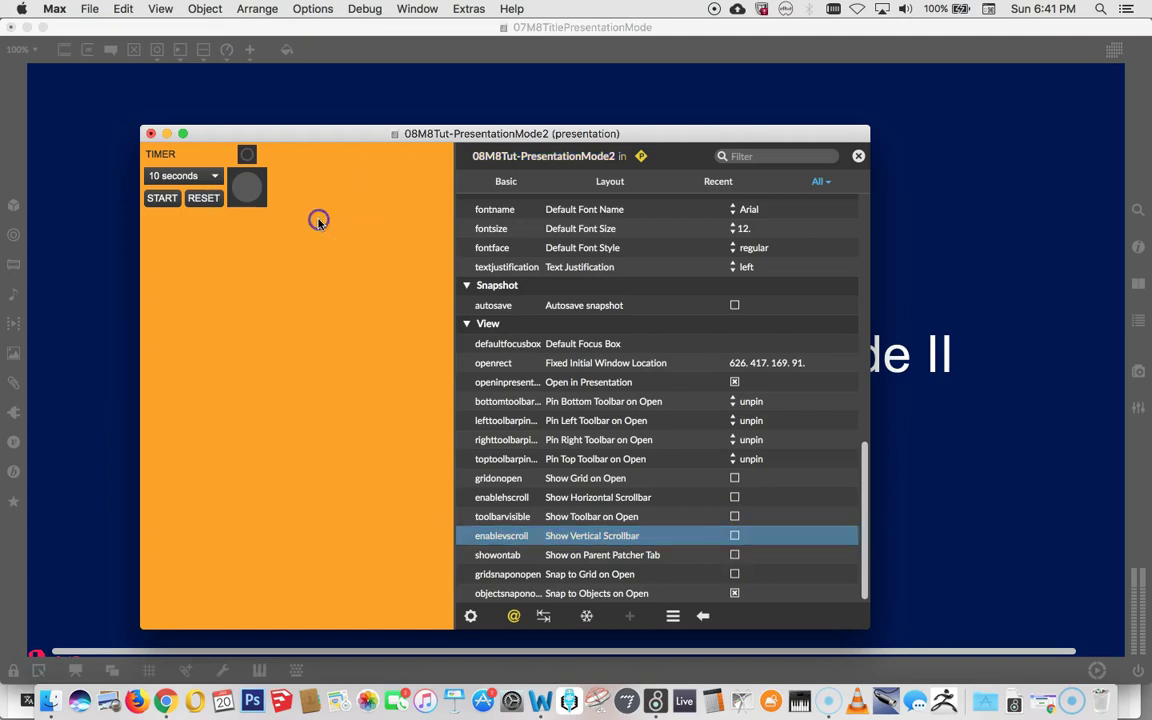
{"action": "key", "text": "super+e"}
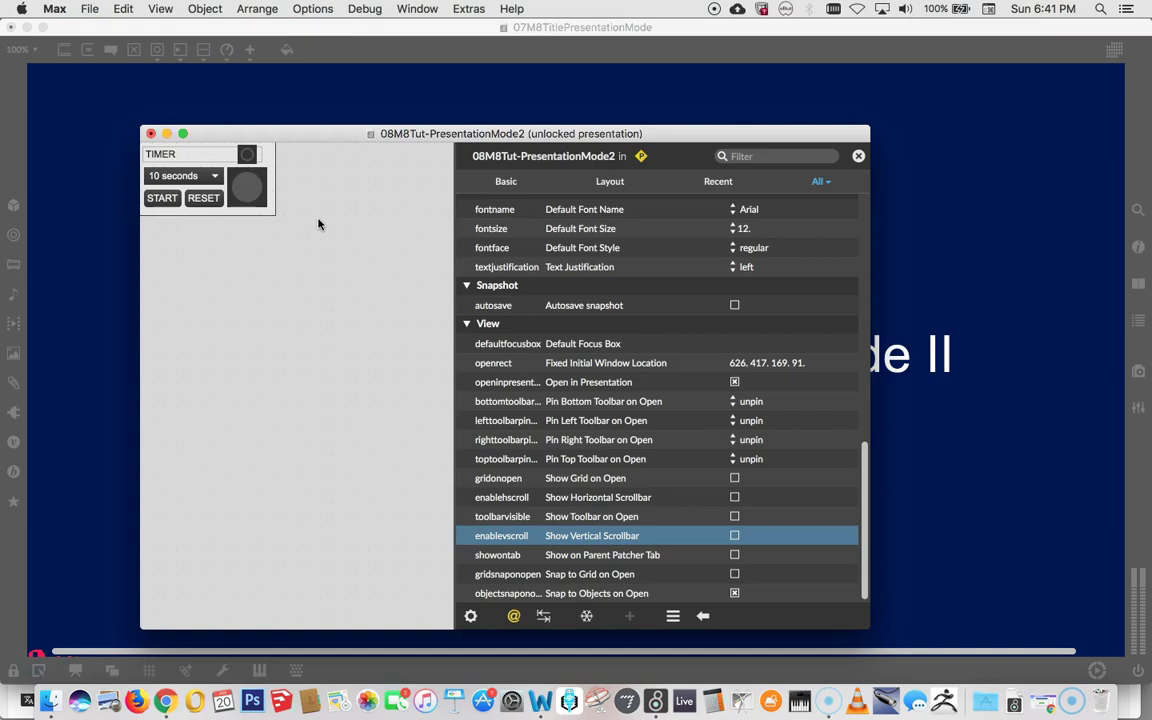
{"action": "key", "text": "super+e"}
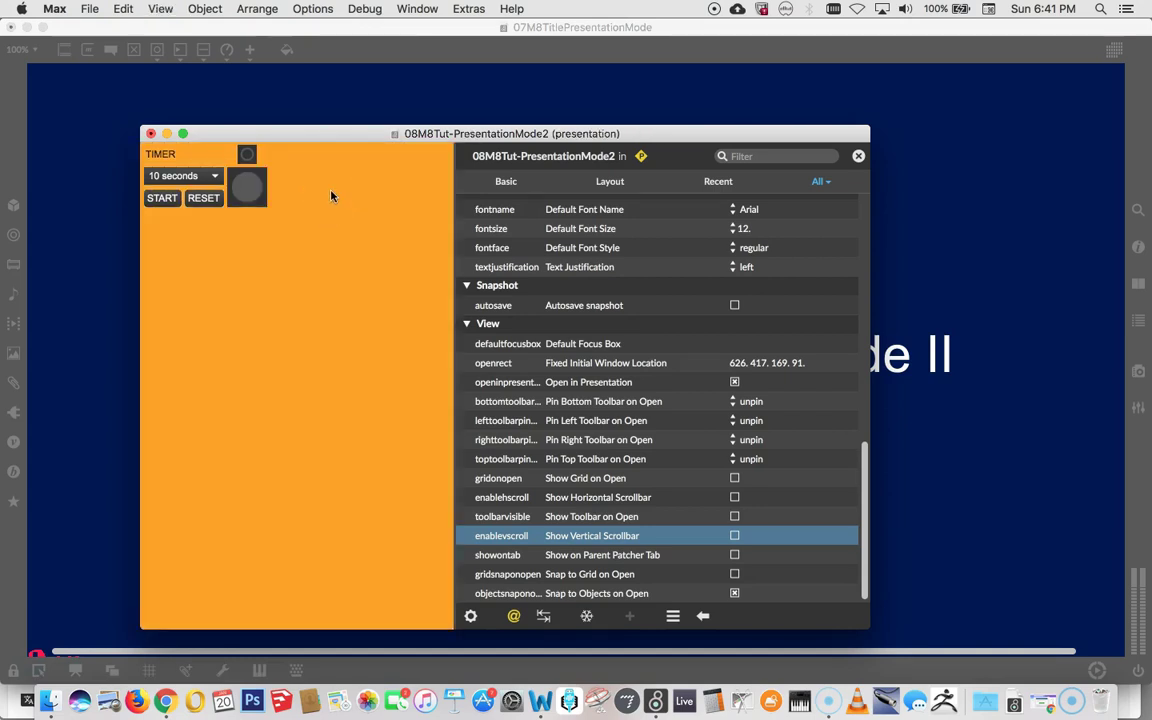
{"action": "key", "text": "super+i"}
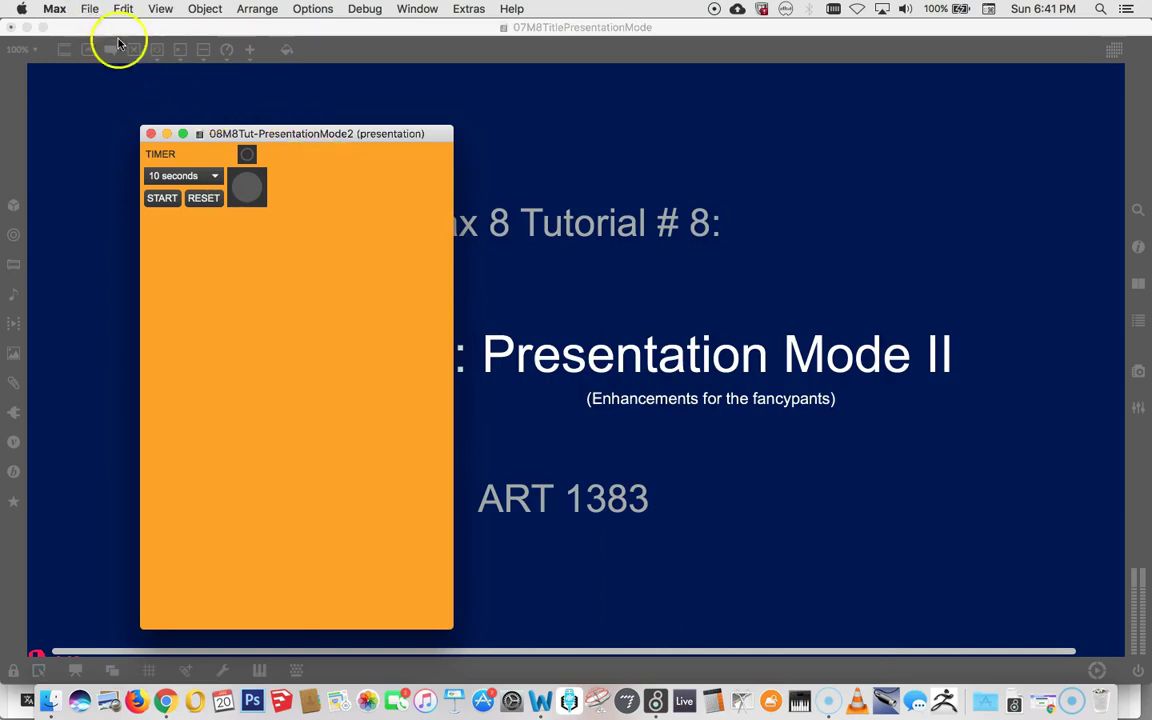
Step: Close the timer window, reopen 08M8Tut-PresentationMode2.maxpat from recent patchers, and focus it
{"action": "left_click", "coordinate": [150, 133]}
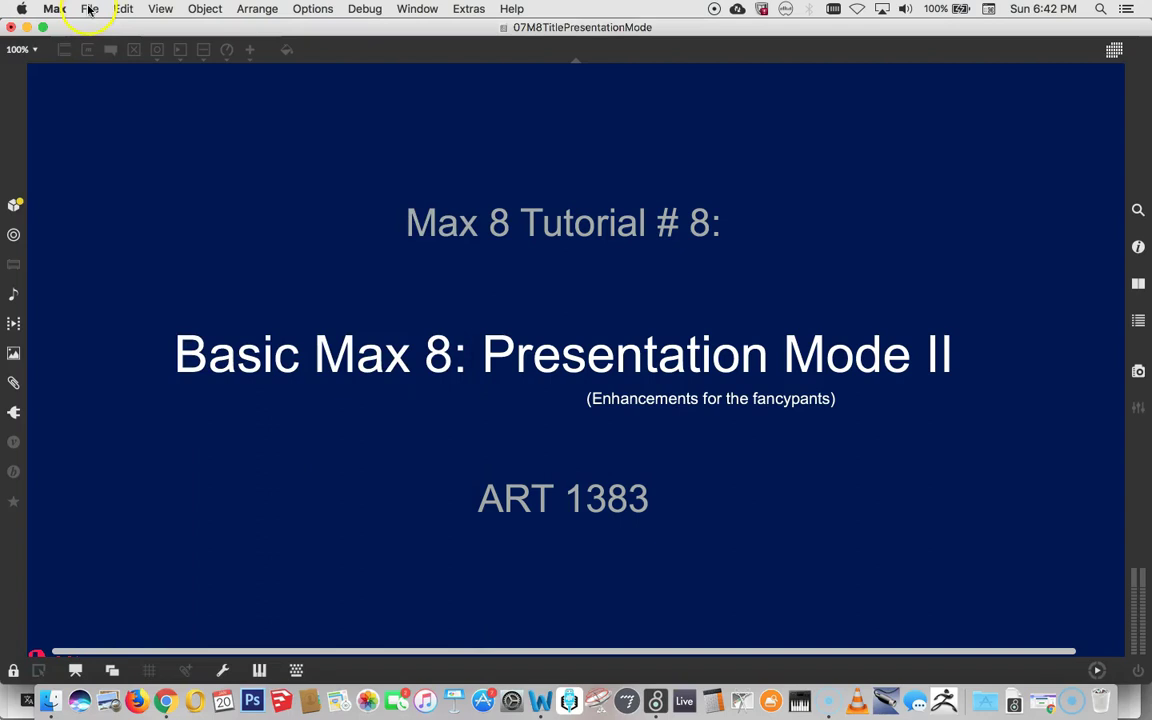
{"action": "left_click", "coordinate": [89, 9]}
{"action": "mouse_move", "coordinate": [110, 155]}
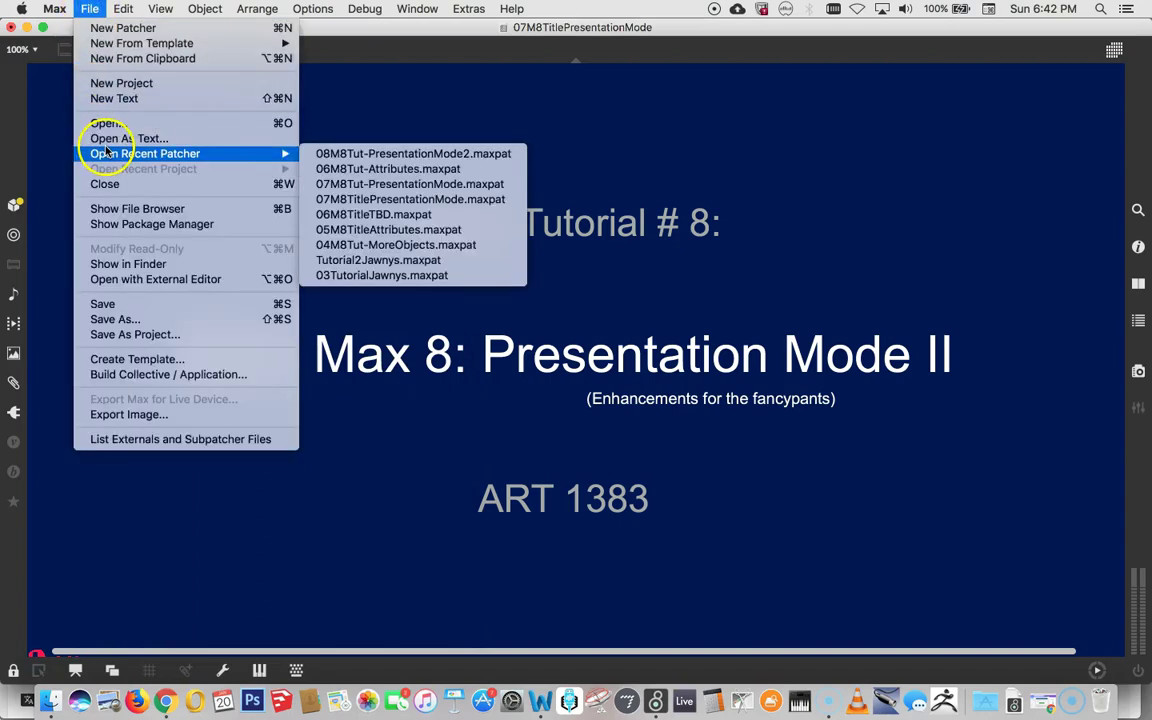
{"action": "left_click", "coordinate": [335, 155]}
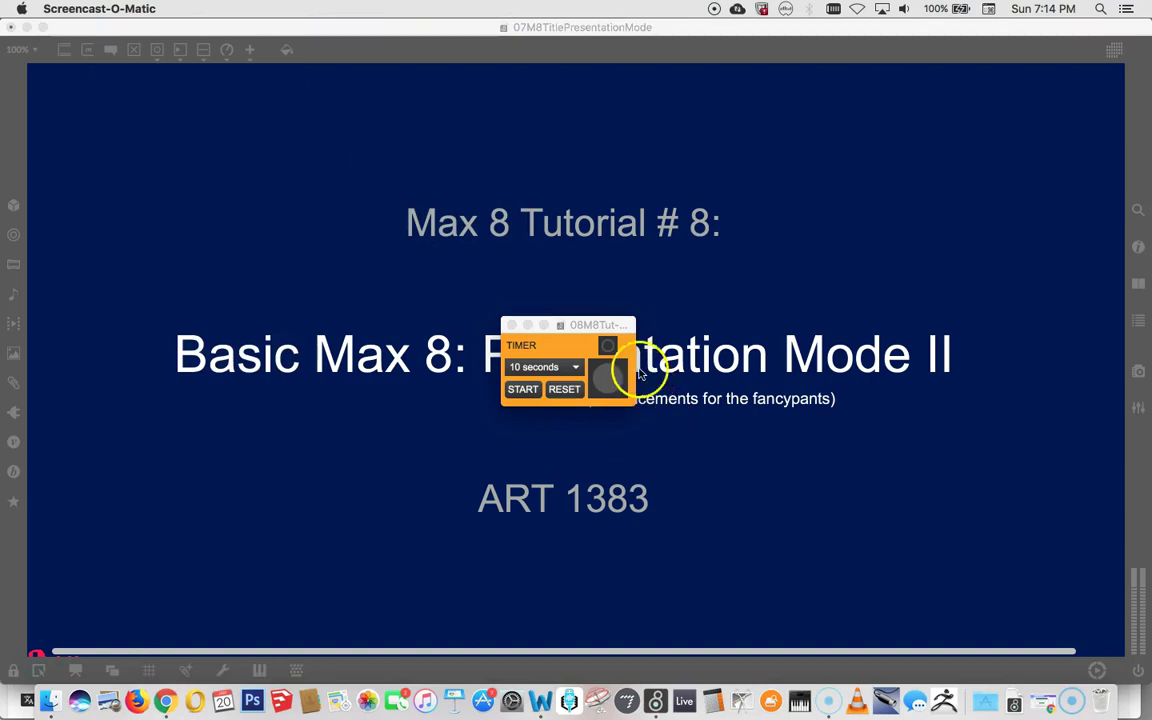
{"action": "left_click", "coordinate": [590, 325]}
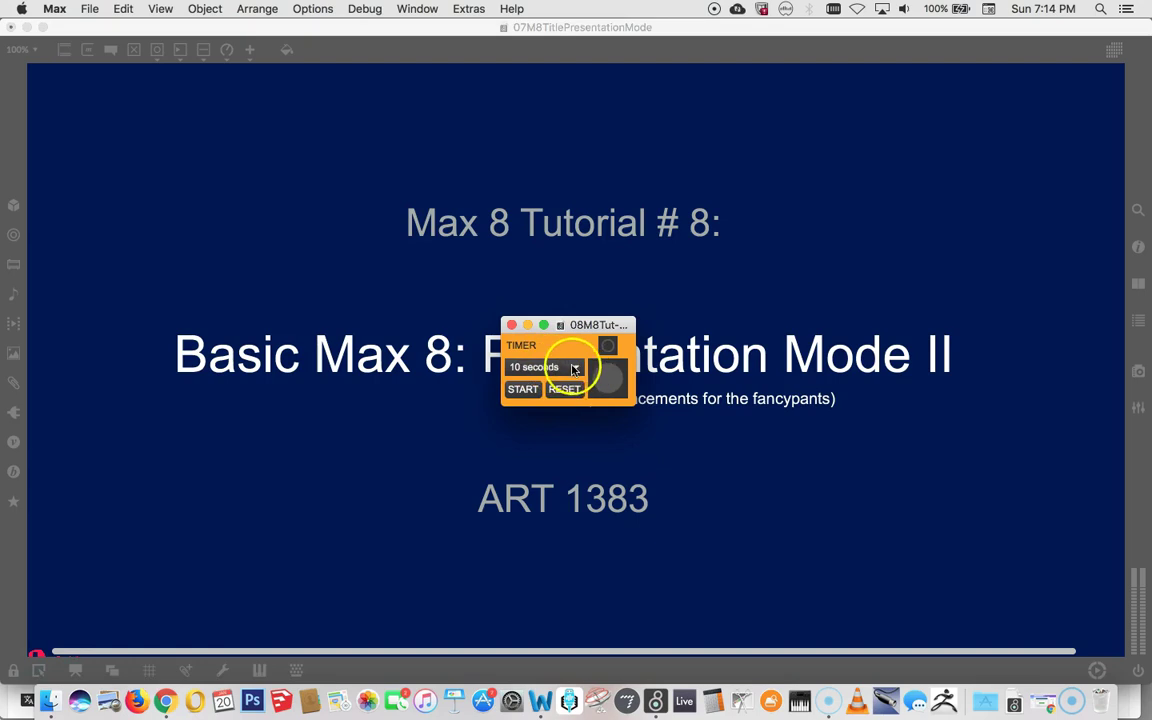
Step: Set the timer duration to 30 seconds, then close and reopen 08M8Tut-PresentationMode2 from recent patchers
{"action": "left_click", "coordinate": [575, 368]}
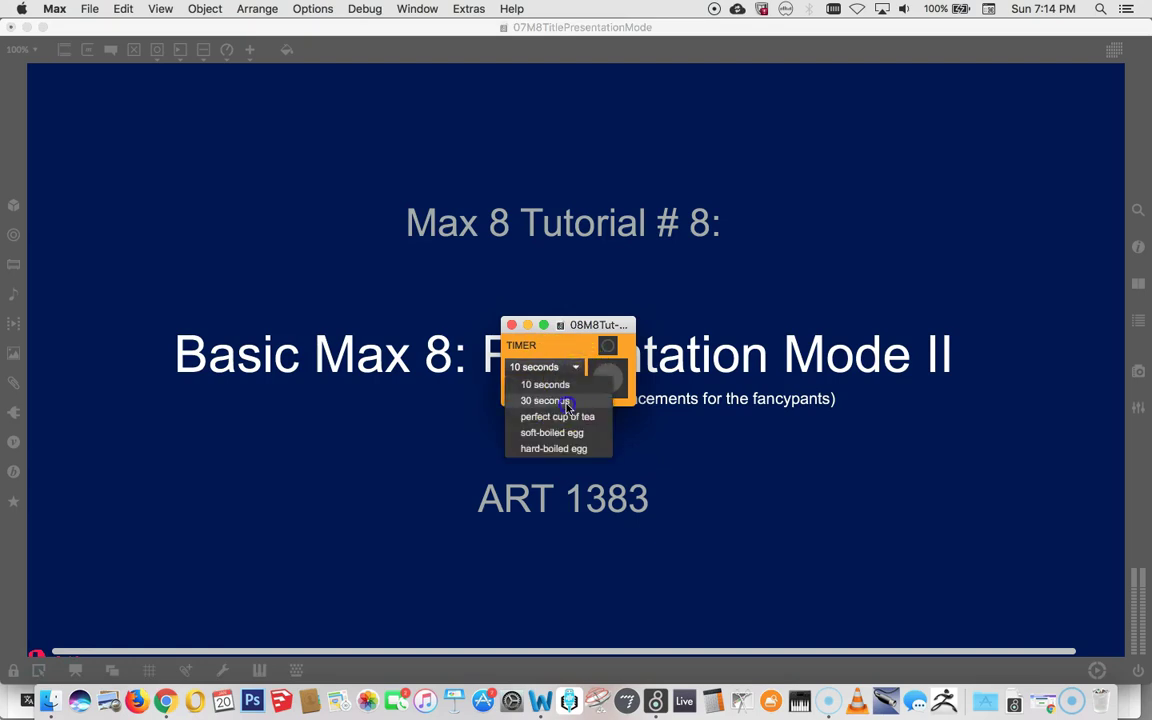
{"action": "left_click", "coordinate": [546, 400]}
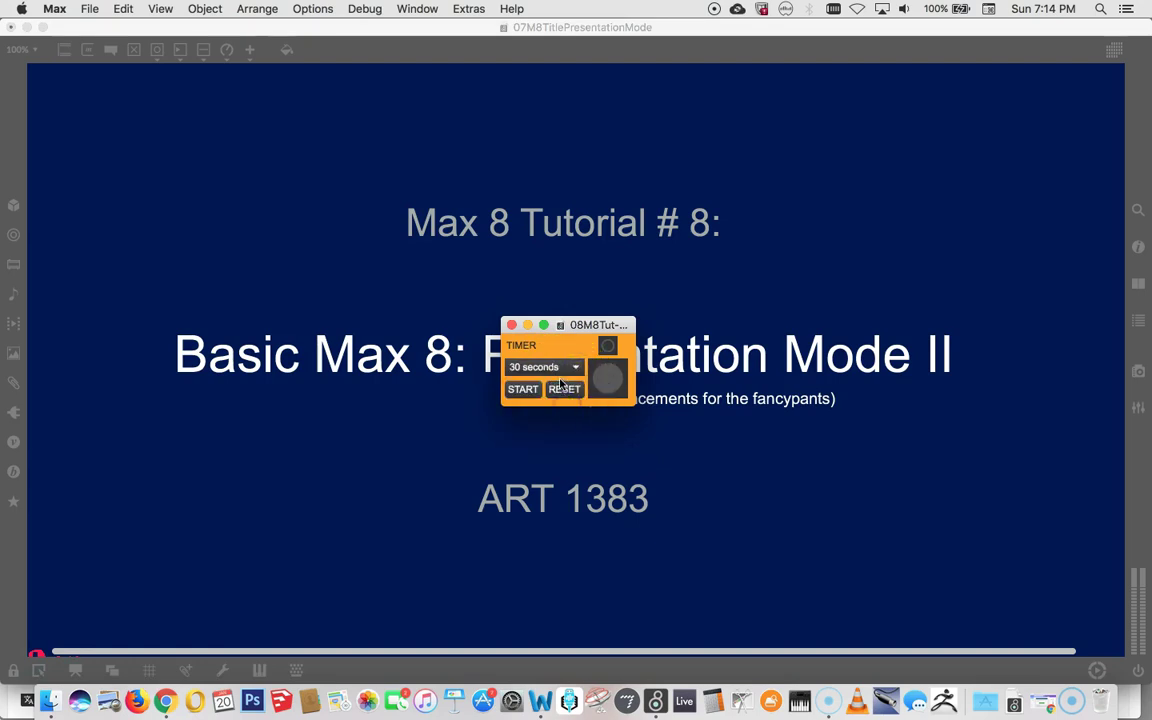
{"action": "left_click", "coordinate": [511, 325]}
{"action": "left_click", "coordinate": [88, 9]}
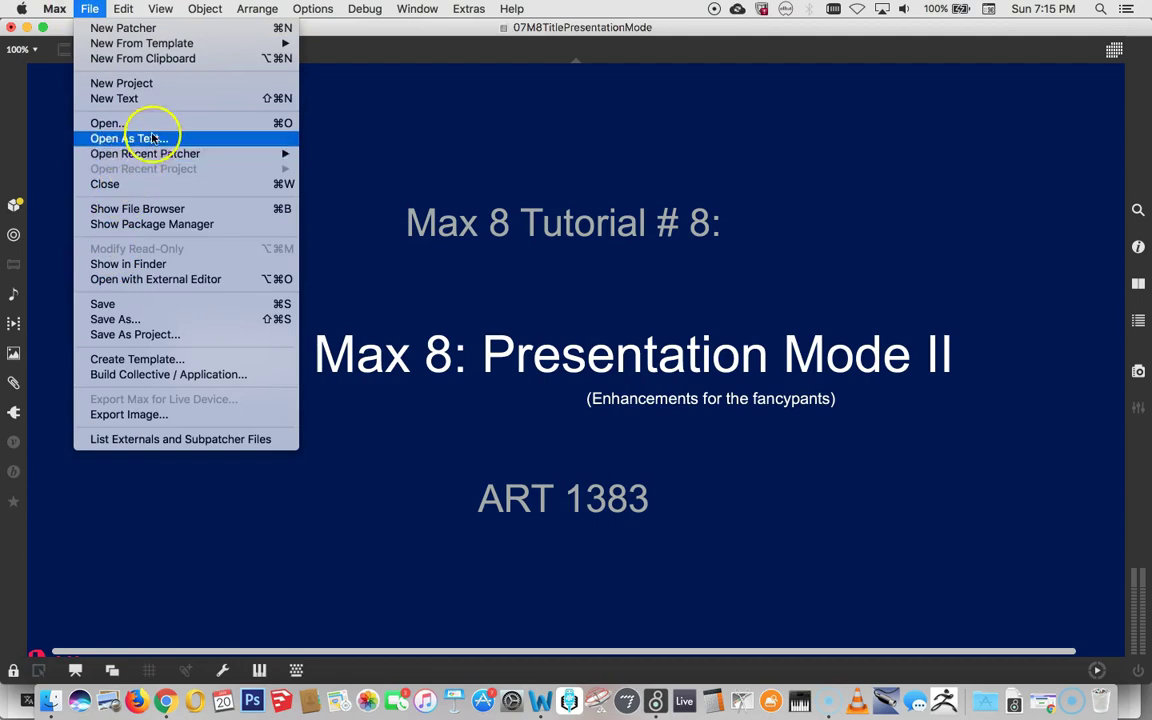
{"action": "mouse_move", "coordinate": [144, 154]}
{"action": "left_click", "coordinate": [360, 154]}
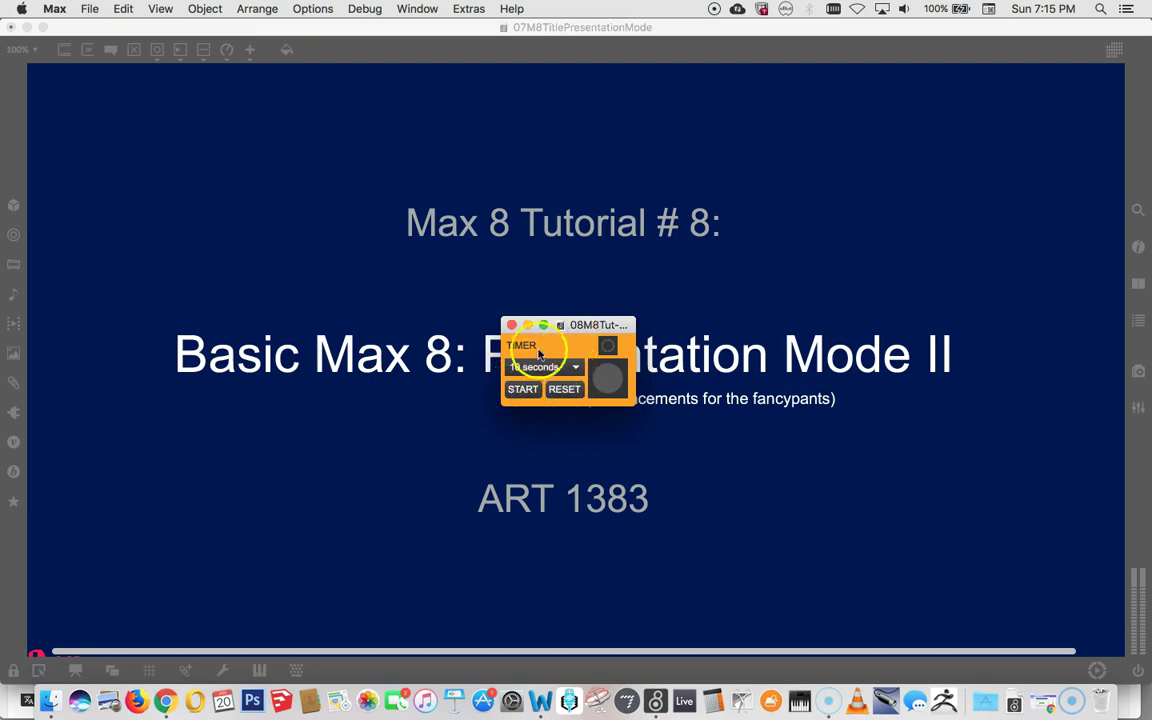
Step: Move and enlarge the timer window, unlock it, switch to the full patch with Cmd+Alt+E, and show the inspector
{"action": "left_click_drag", "start_coordinate": [588, 326], "coordinate": [201, 92]}
{"action": "left_click_drag", "start_coordinate": [248, 171], "coordinate": [621, 603]}
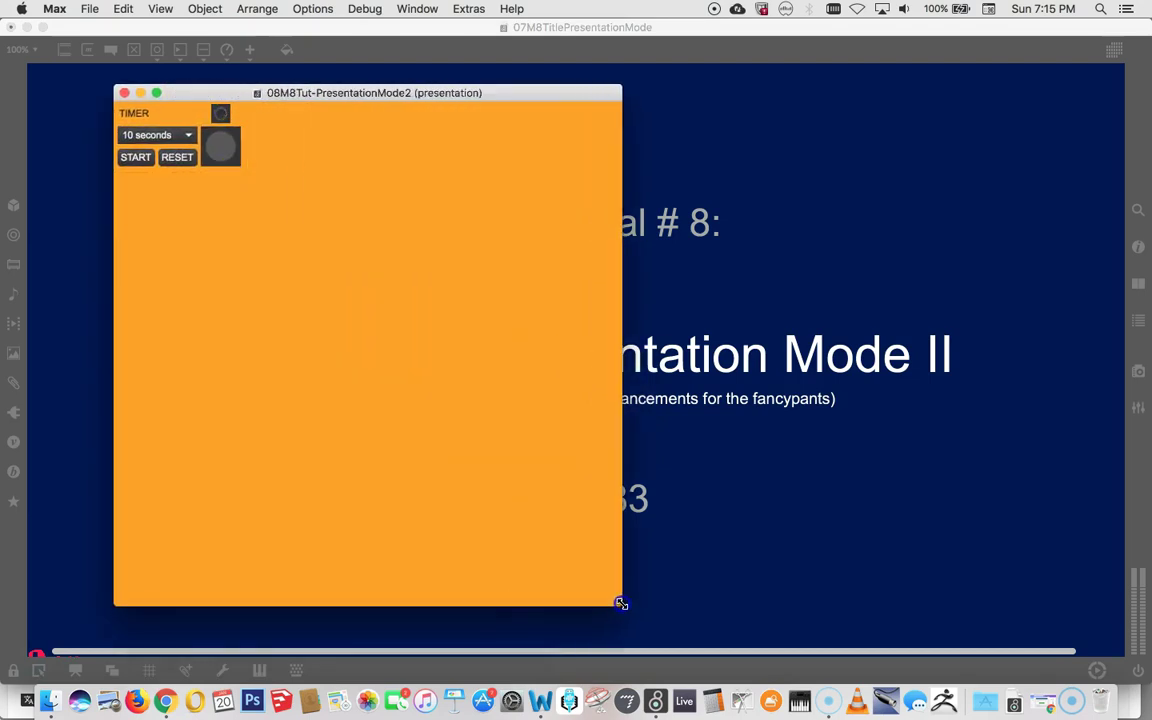
{"action": "left_click", "coordinate": [253, 184], "text": "super"}
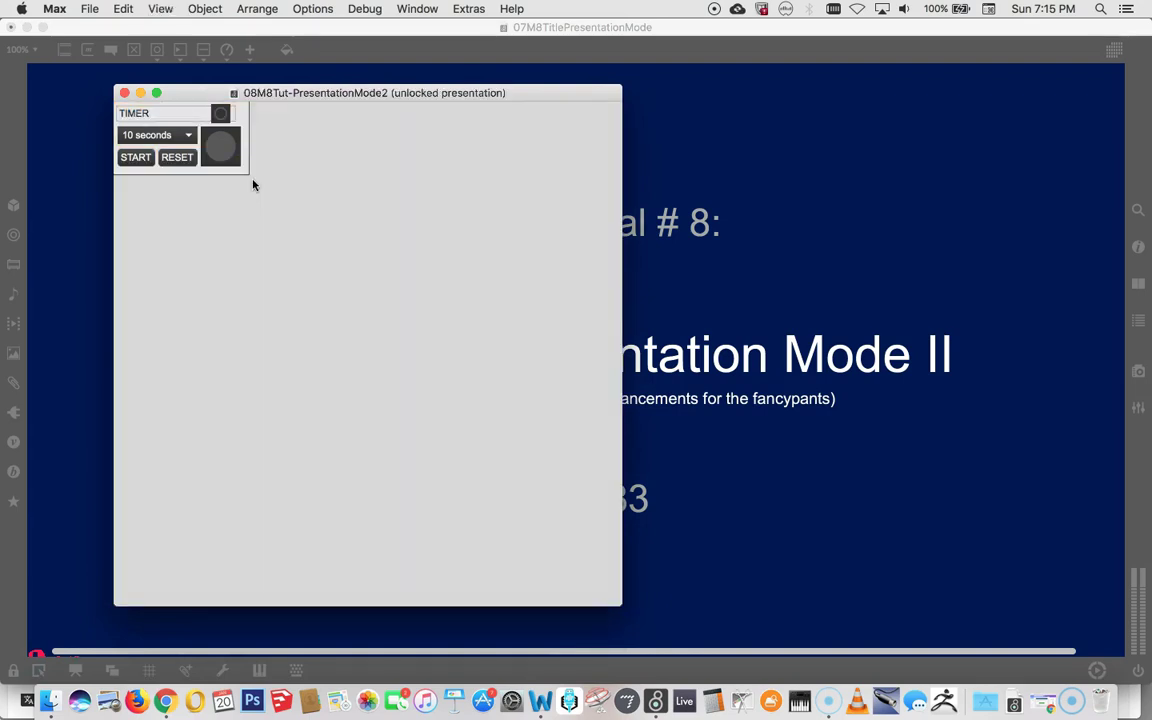
{"action": "key", "text": "super+alt+e"}
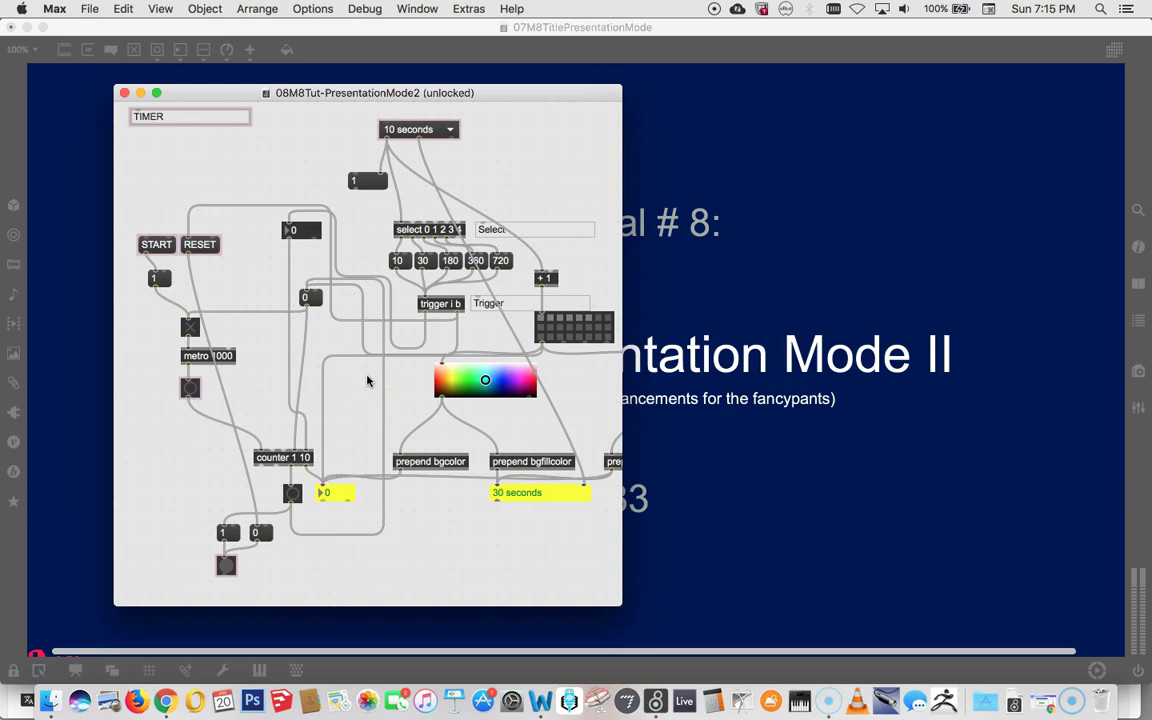
{"action": "left_click", "coordinate": [468, 204]}
{"action": "left_click", "coordinate": [465, 198]}
{"action": "left_click", "coordinate": [453, 231]}
Step: Open the patcher inspector with Cmd+Shift+I and check Show Toolbar on Open plus both scrollbars
{"action": "key", "text": "super+shift+i"}
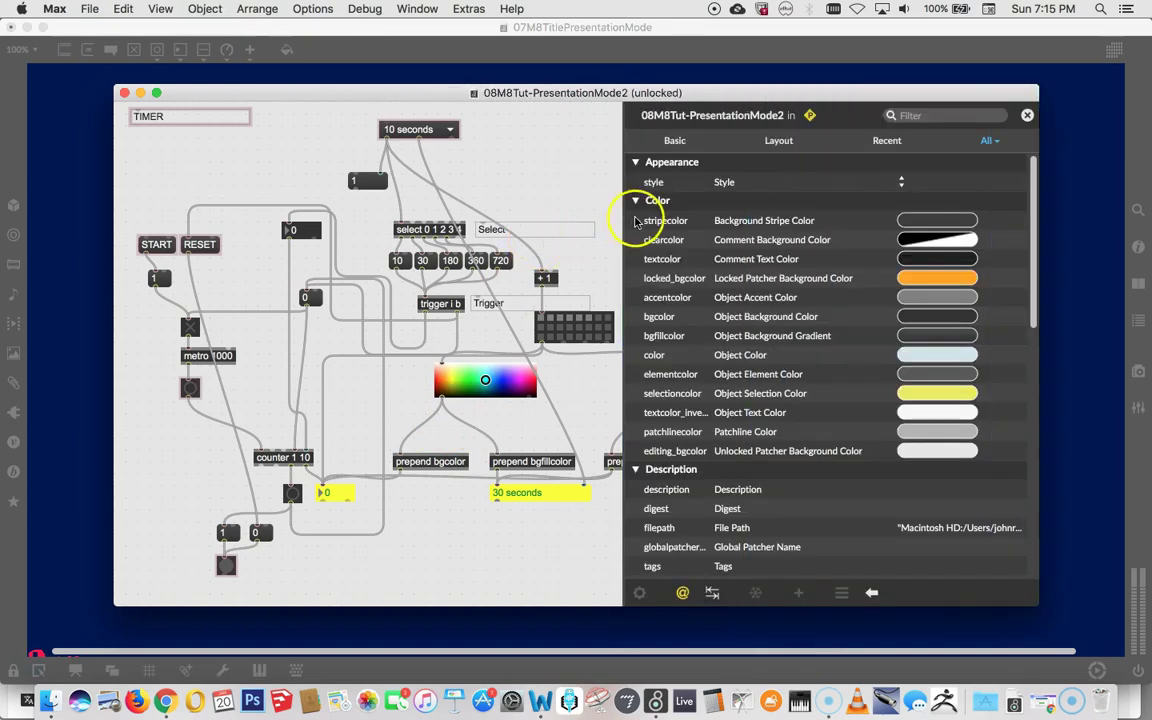
{"action": "scroll", "coordinate": [742, 290], "scroll_direction": "down", "scroll_amount": 6}
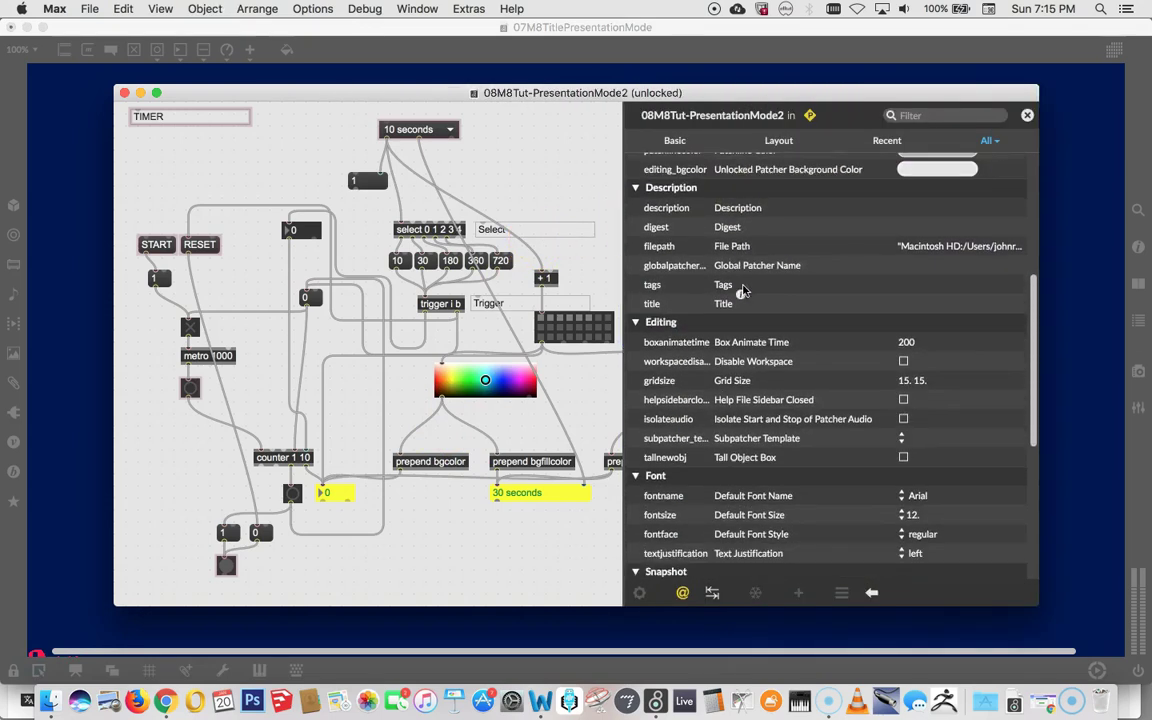
{"action": "scroll", "coordinate": [742, 290], "scroll_direction": "down", "scroll_amount": 3}
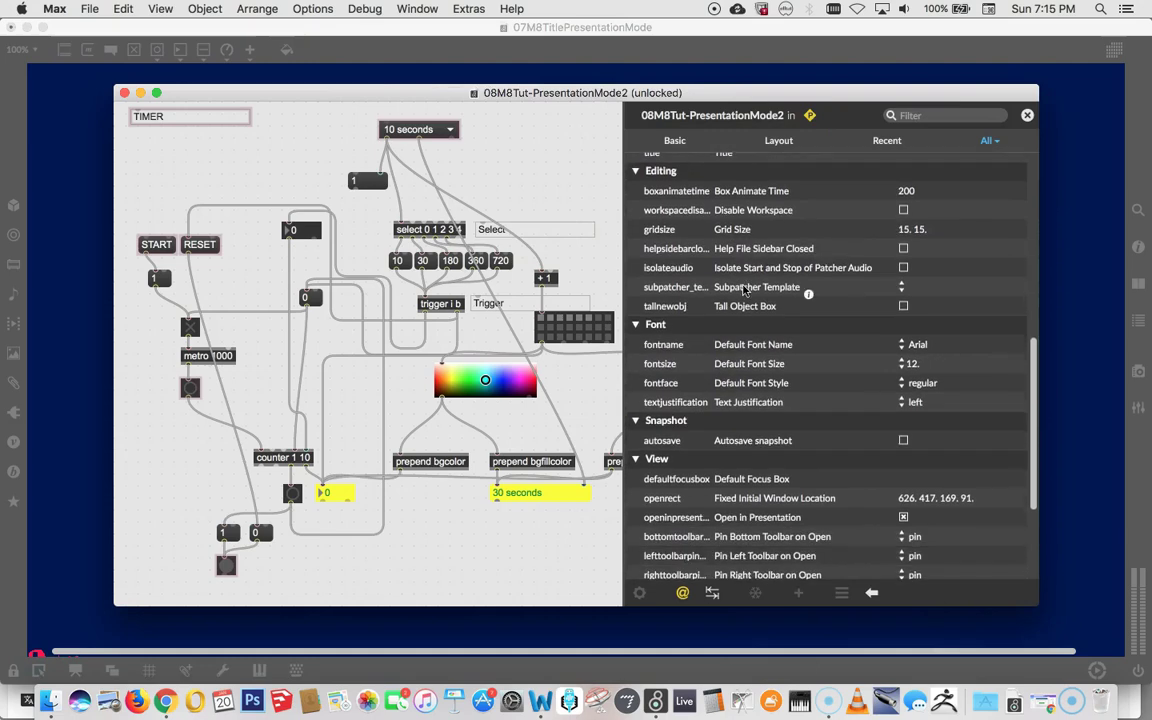
{"action": "scroll", "coordinate": [742, 290], "scroll_direction": "down", "scroll_amount": 4}
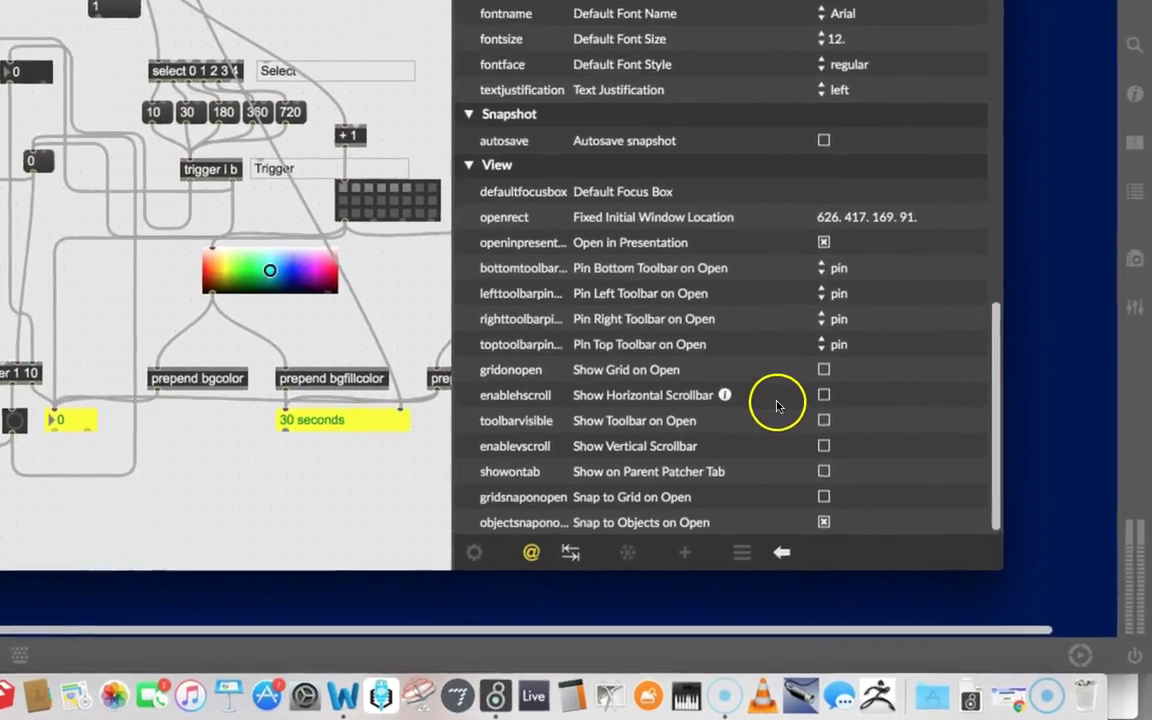
{"action": "left_click", "coordinate": [823, 420]}
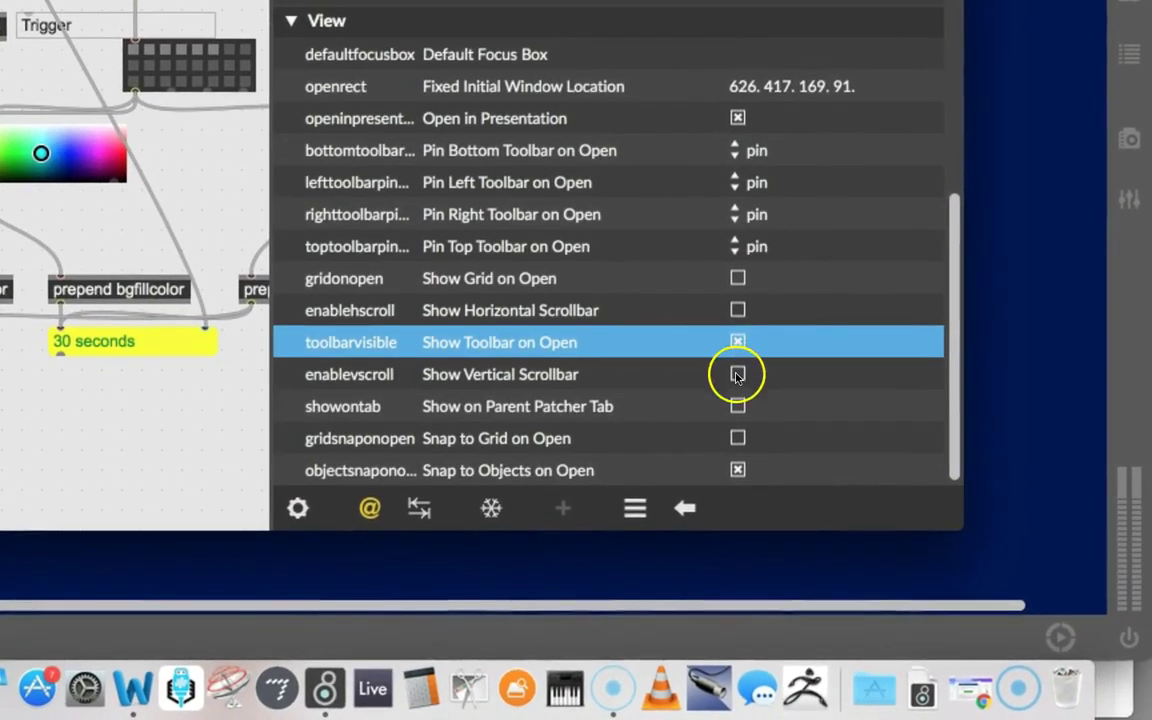
{"action": "left_click", "coordinate": [737, 375]}
{"action": "left_click", "coordinate": [737, 312]}
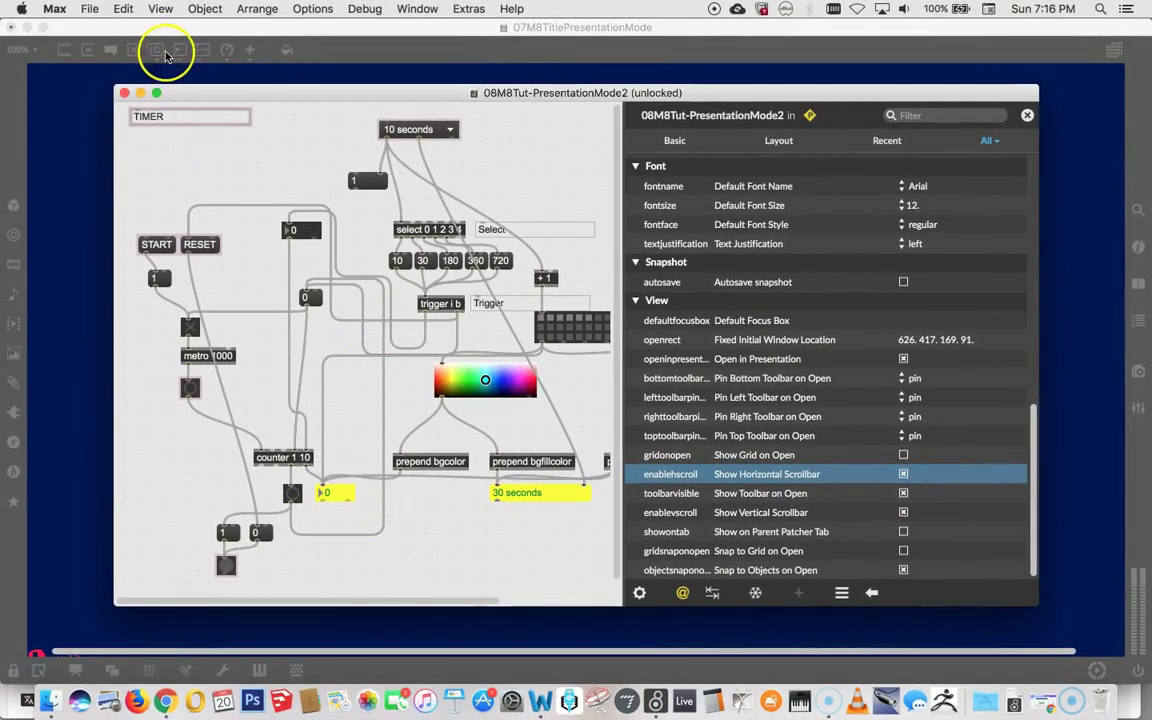
Step: Close the timer window and reopen 08M8Tut-PresentationMode2 from recent patchers
{"action": "left_click", "coordinate": [124, 93]}
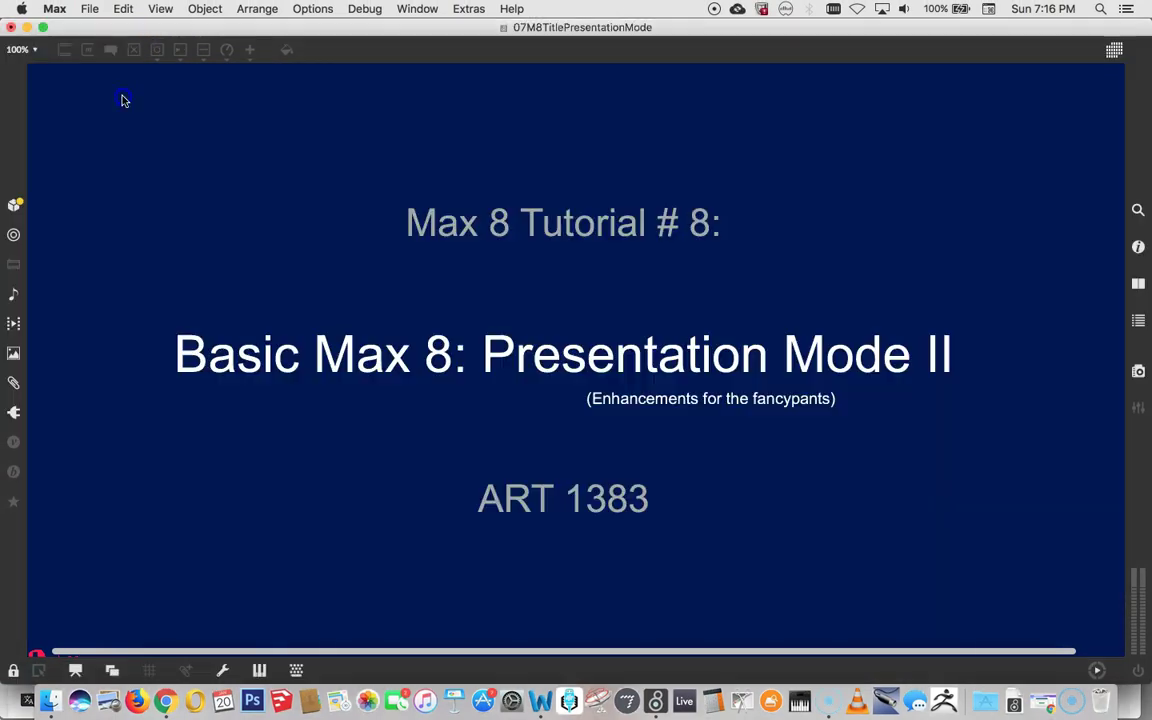
{"action": "left_click", "coordinate": [89, 10]}
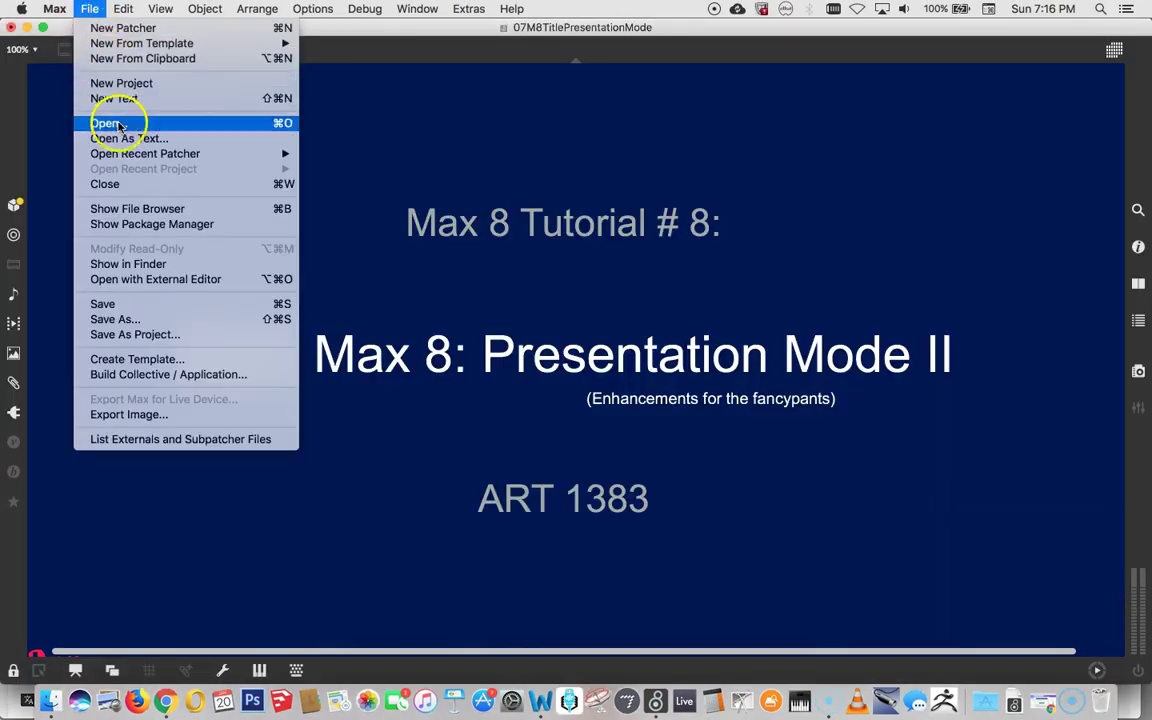
{"action": "mouse_move", "coordinate": [157, 165]}
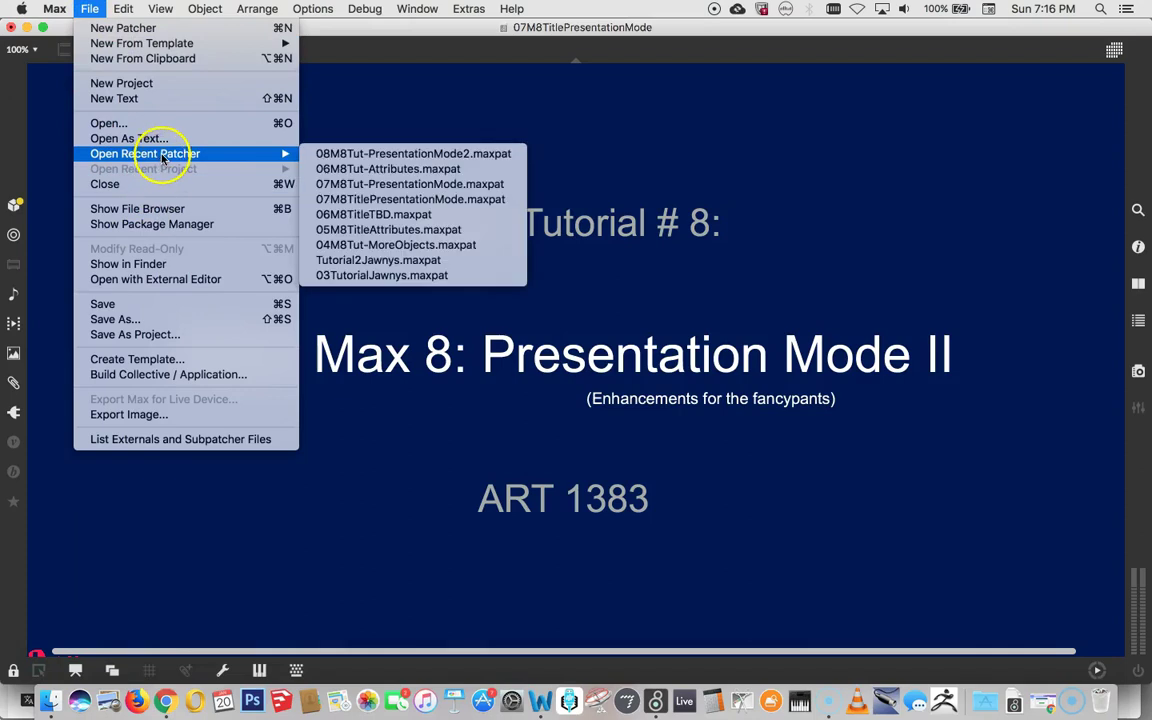
{"action": "left_click", "coordinate": [360, 151]}
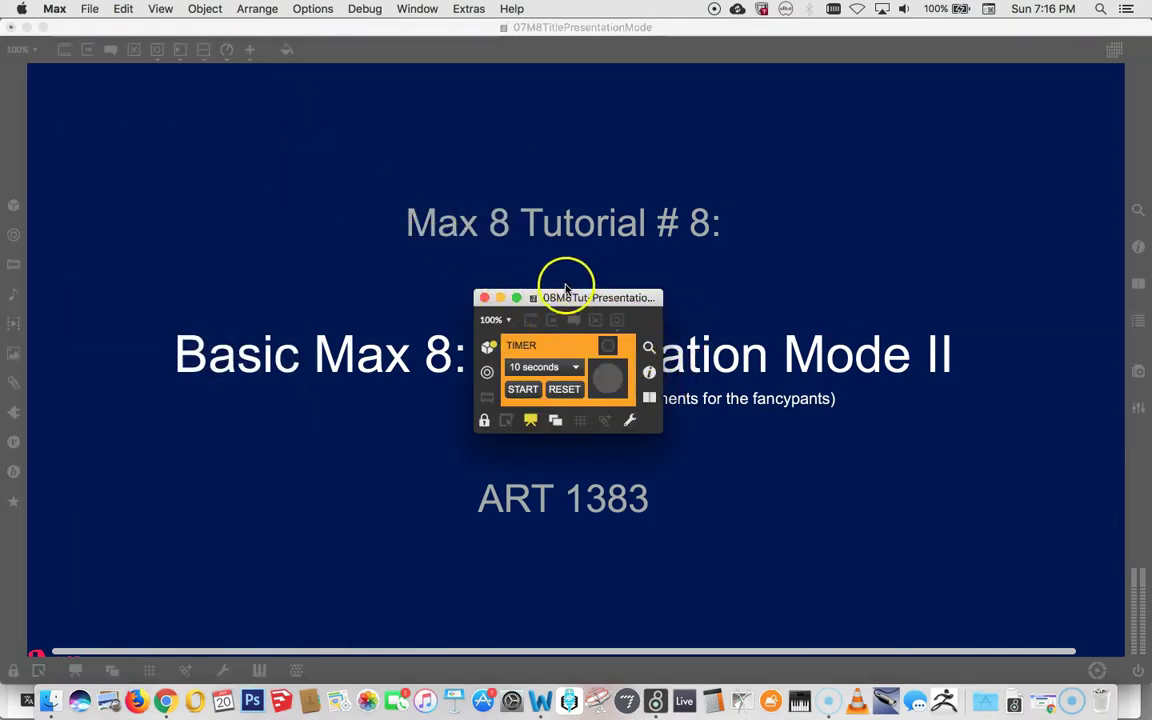
Step: Move the timer window to the upper left and enlarge it taller and wider
{"action": "left_click_drag", "start_coordinate": [563, 299], "coordinate": [190, 118]}
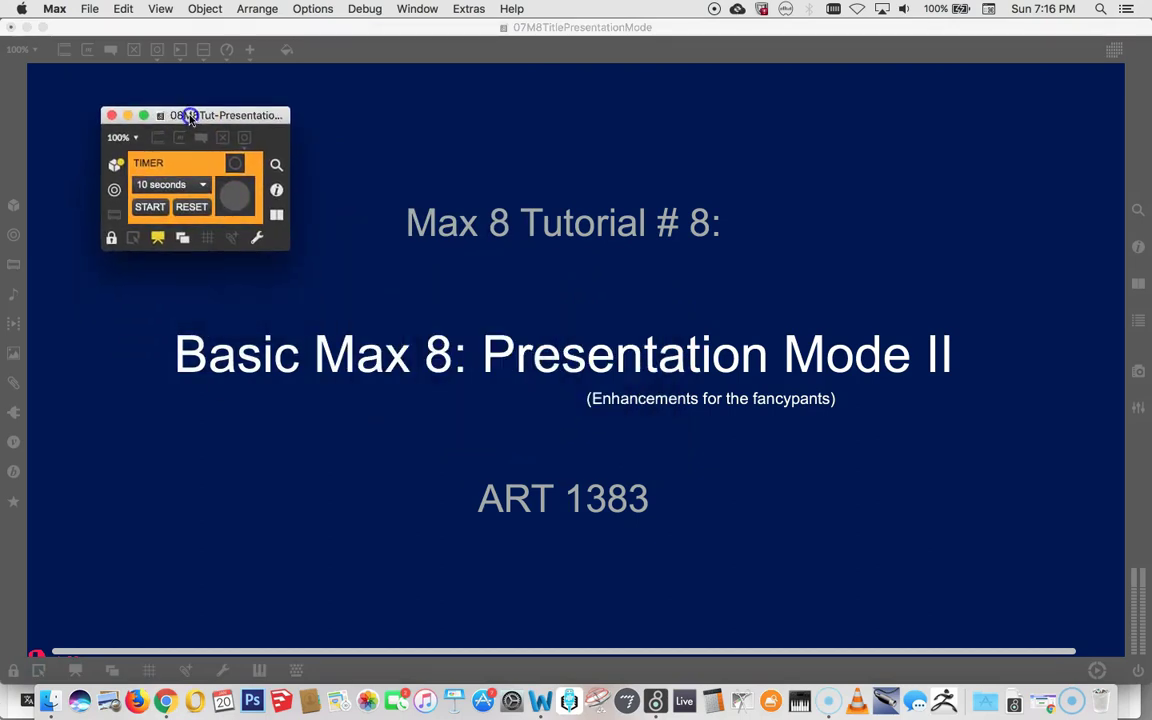
{"action": "left_click_drag", "start_coordinate": [289, 254], "coordinate": [422, 574]}
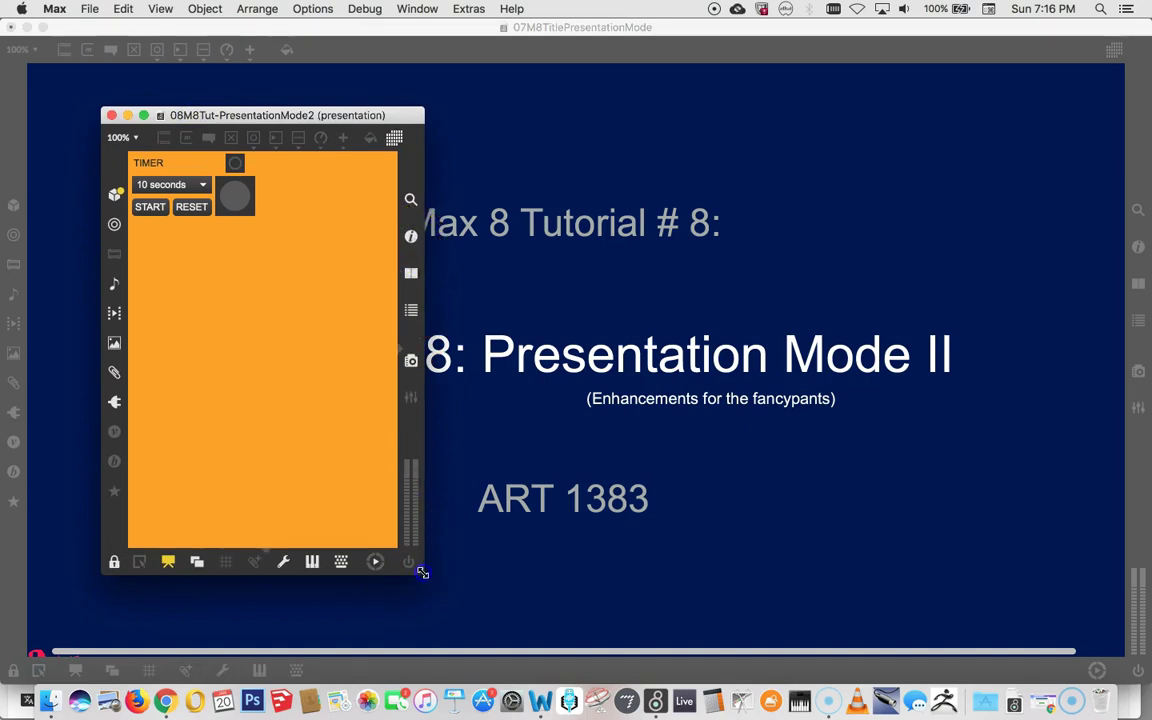
{"action": "left_click_drag", "start_coordinate": [422, 571], "coordinate": [710, 623]}
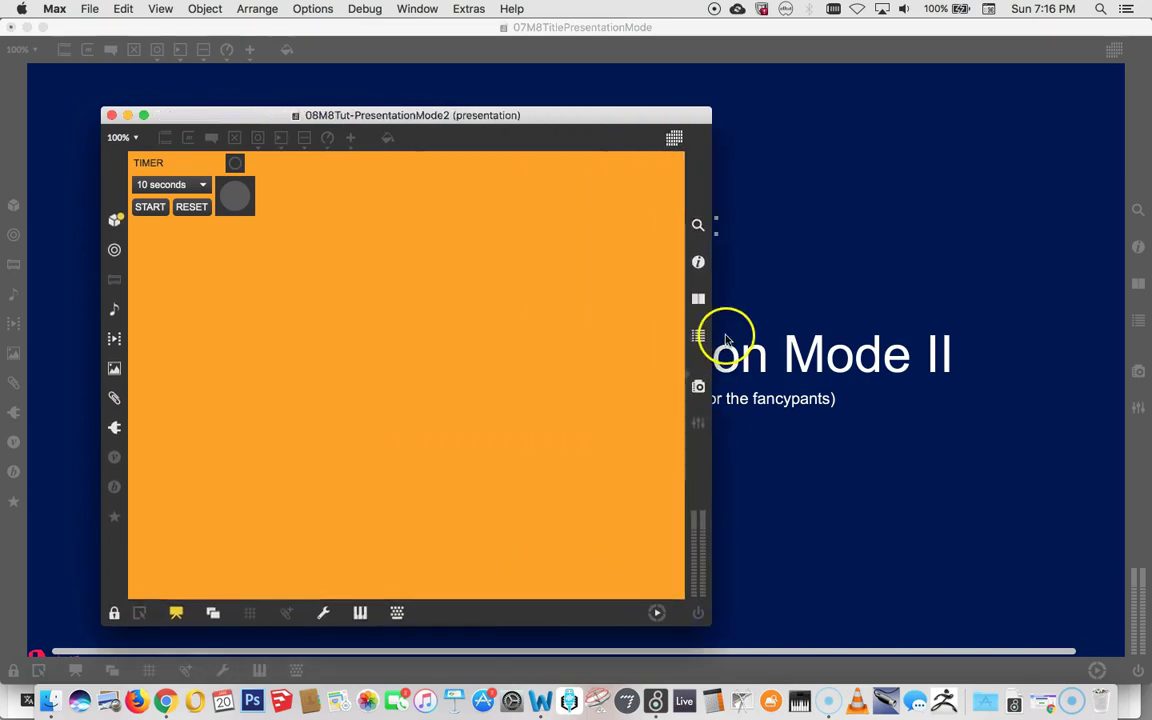
Step: Open the patcher Inspector, leave presentation mode, and unlock then relock the patch
{"action": "left_click", "coordinate": [698, 261]}
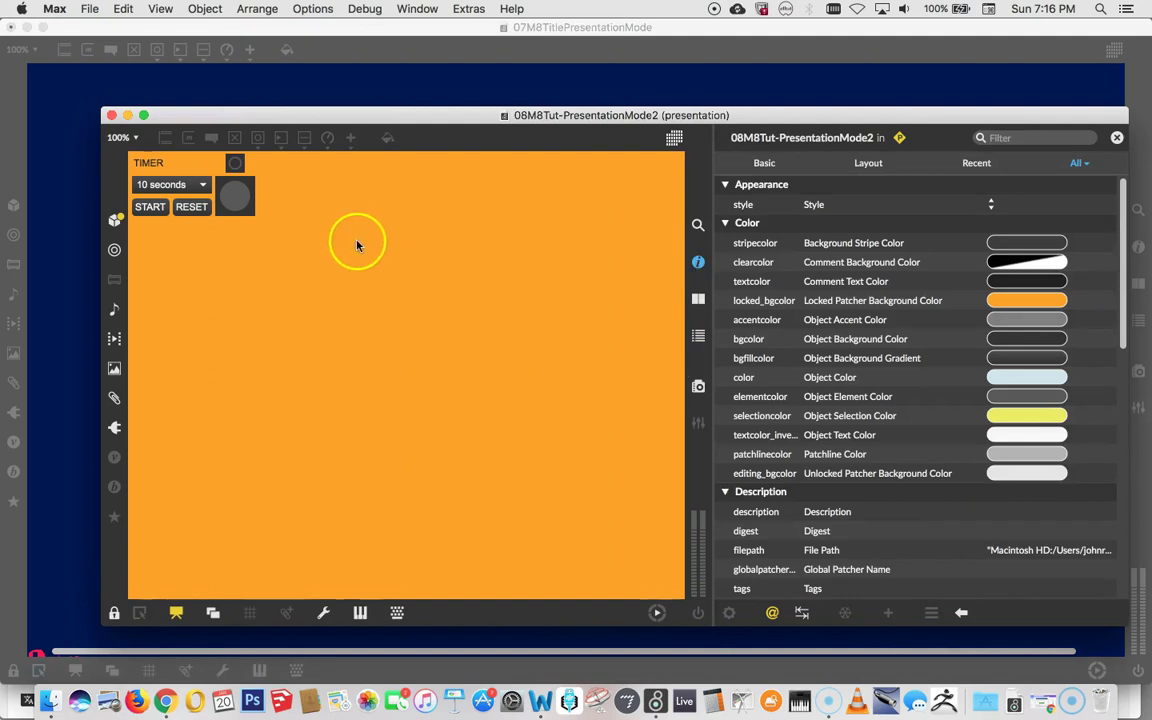
{"action": "left_click", "coordinate": [176, 613]}
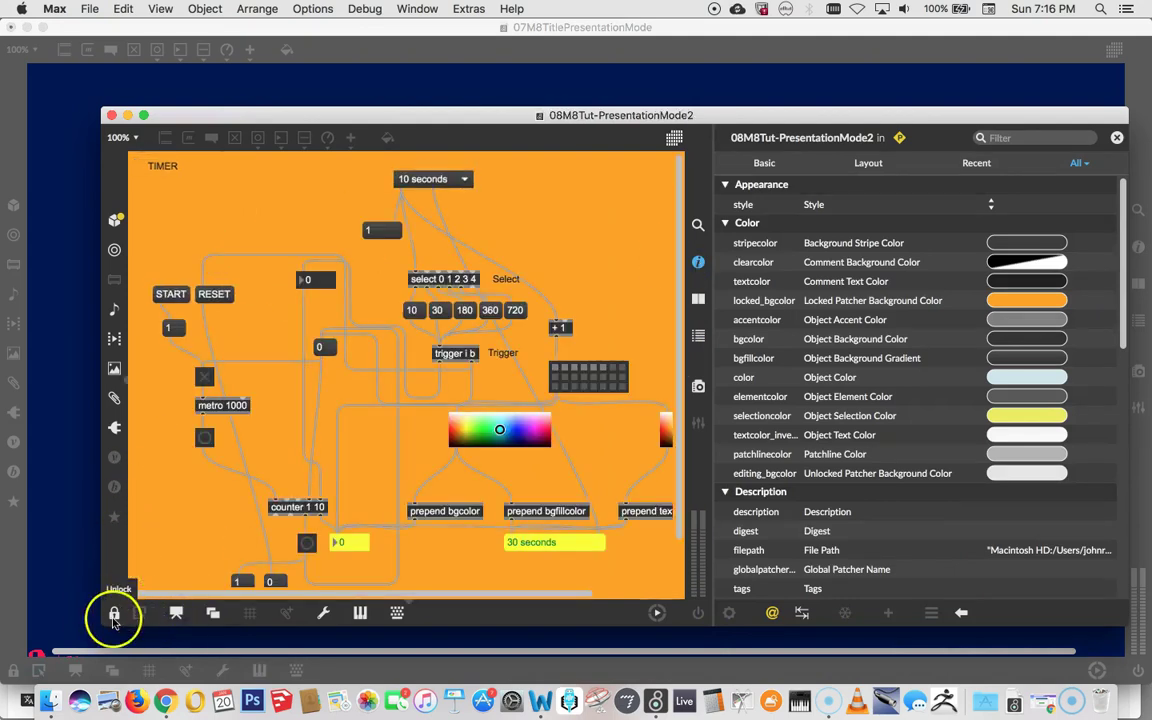
{"action": "left_click", "coordinate": [115, 614]}
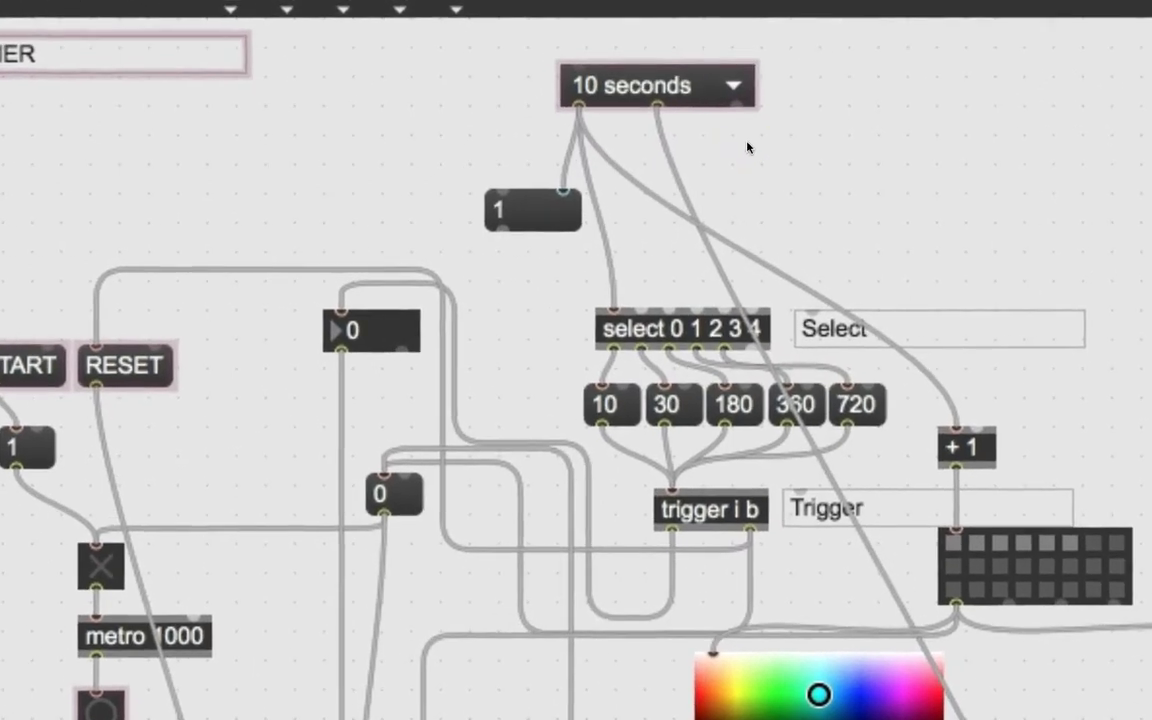
{"action": "left_click", "coordinate": [747, 140], "text": "super"}
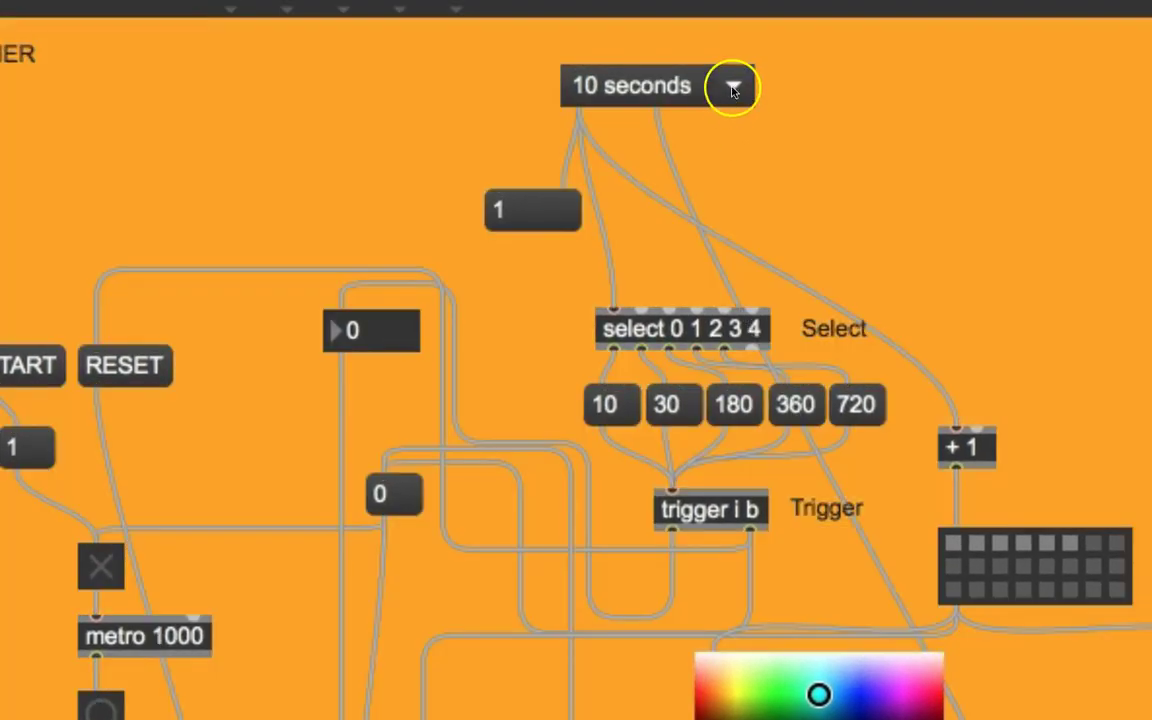
Step: Pick 30 seconds, then 10 seconds, then perfect cup of tea from the duration menu
{"action": "left_click", "coordinate": [733, 89]}
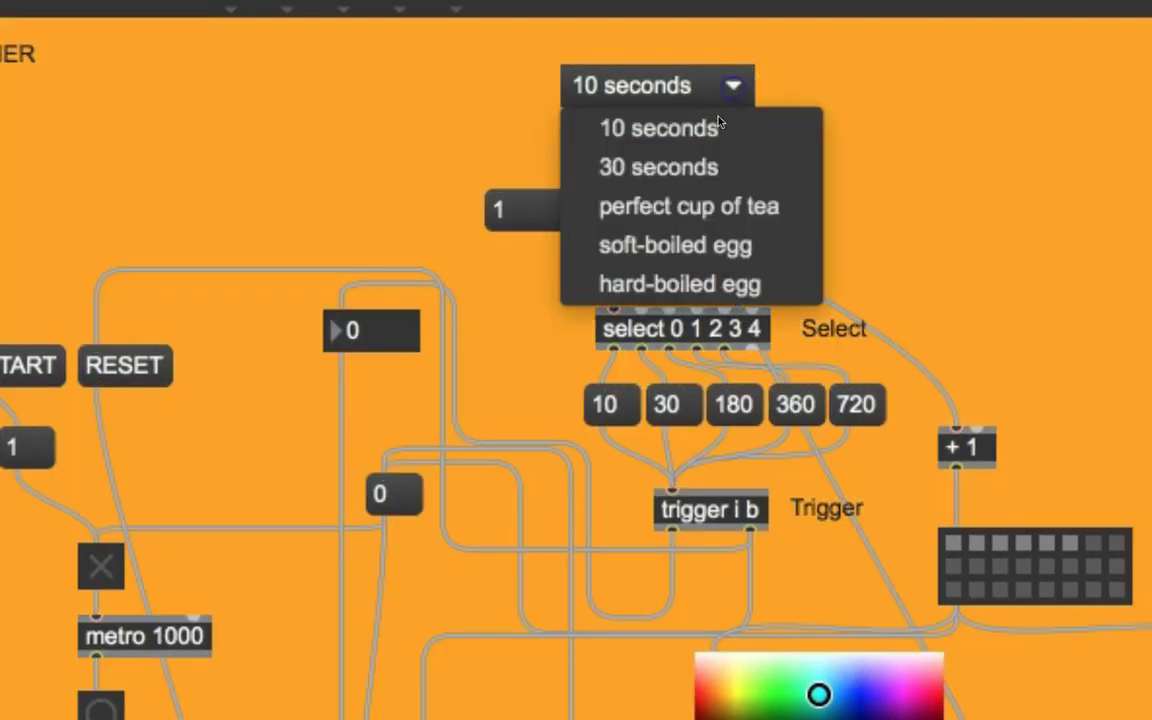
{"action": "left_click", "coordinate": [680, 167]}
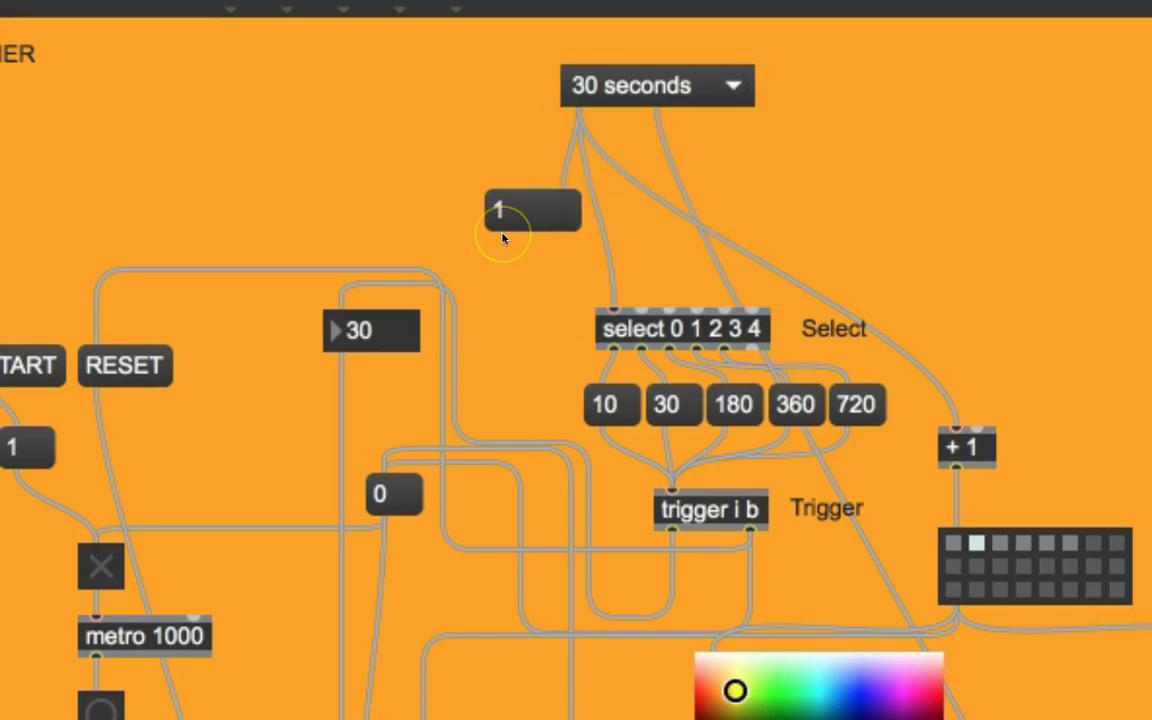
{"action": "left_click", "coordinate": [733, 89]}
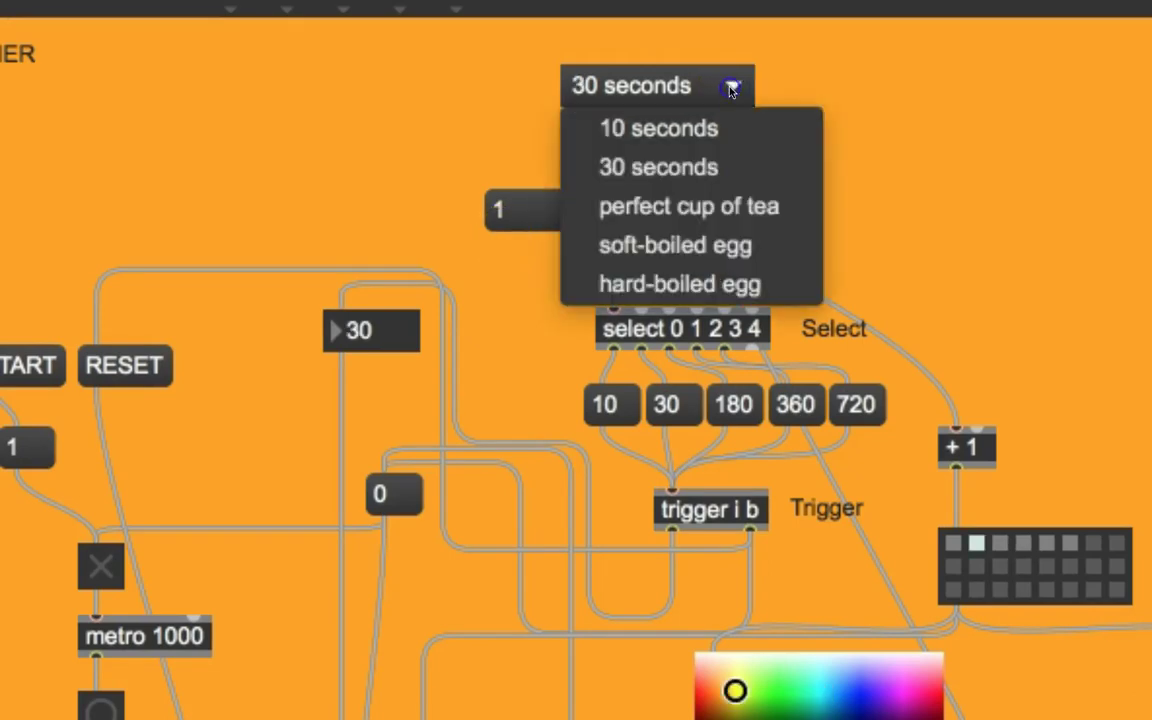
{"action": "left_click", "coordinate": [700, 130]}
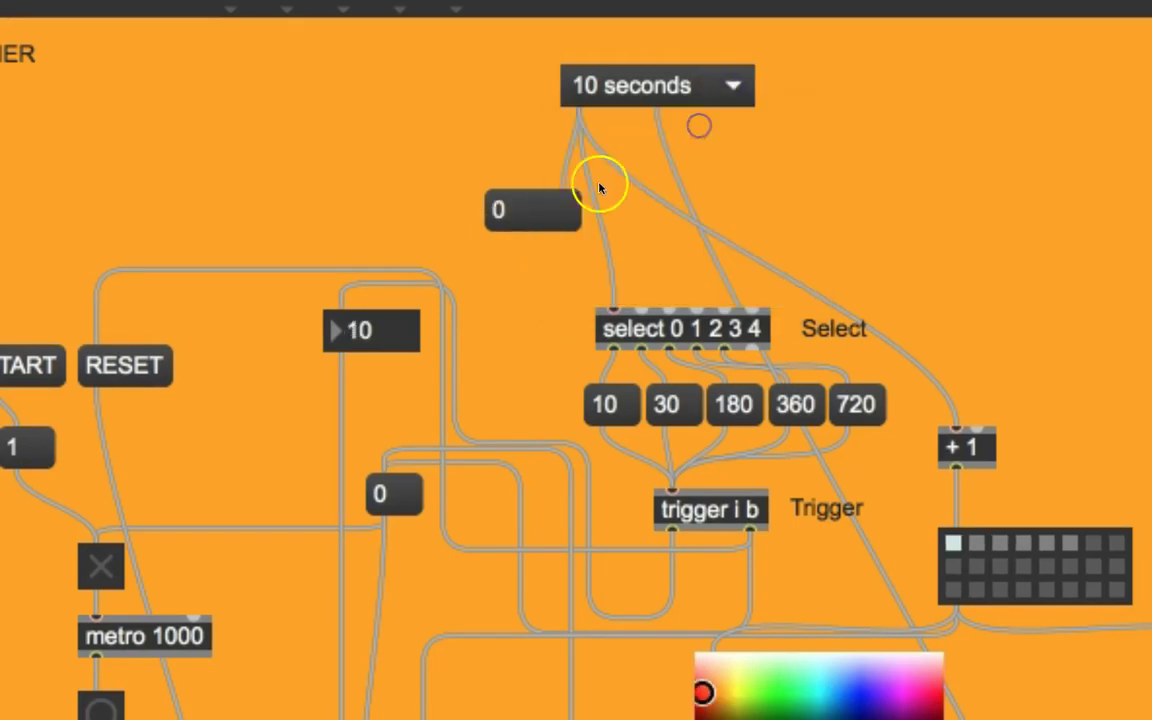
{"action": "left_click", "coordinate": [731, 88]}
{"action": "left_click", "coordinate": [687, 206]}
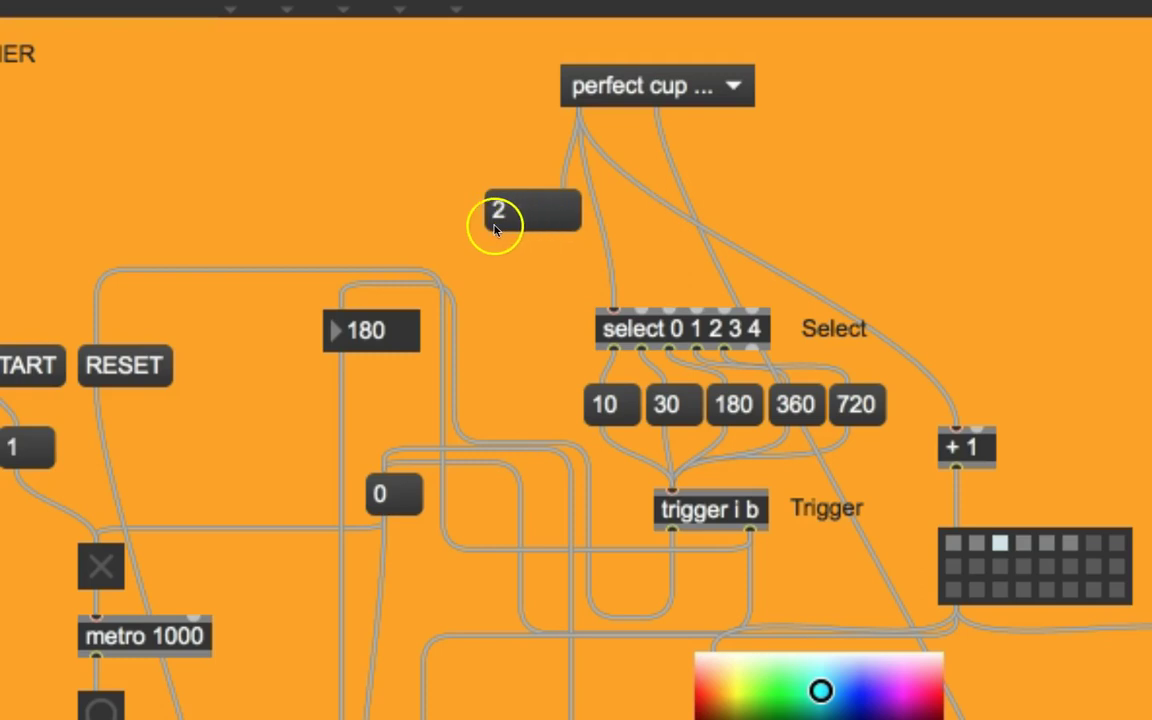
{"action": "mouse_move", "coordinate": [510, 226]}
{"action": "left_mouse_down"}
{"action": "mouse_move", "coordinate": [522, 211]}
{"action": "mouse_move", "coordinate": [508, 220]}
{"action": "left_mouse_up"}
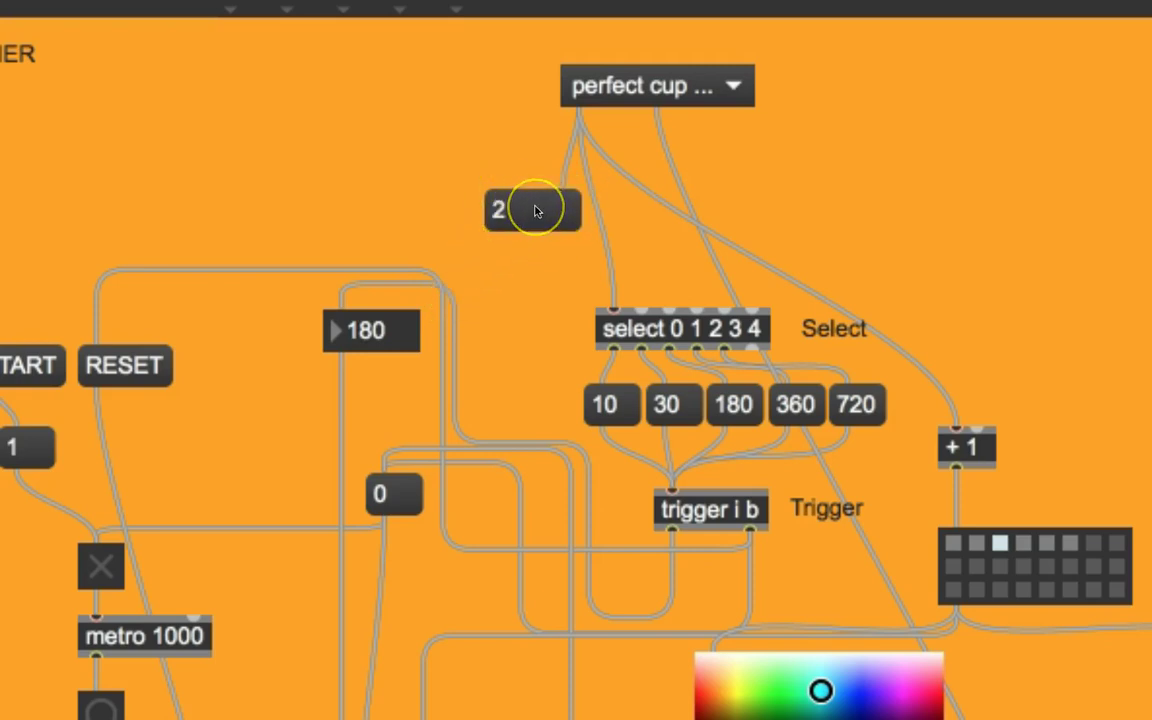
Step: Wire the 2 box into the duration menu's inlet as a right-angled cord looping out left
{"action": "key", "text": "super+e"}
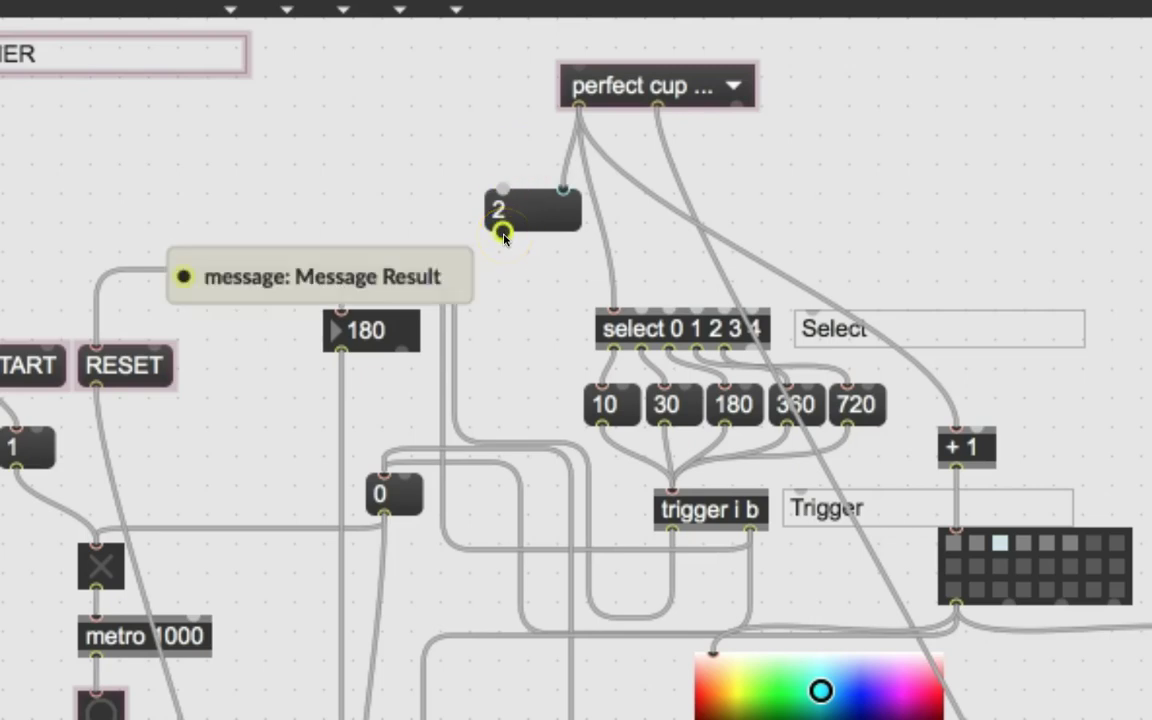
{"action": "left_click_drag", "start_coordinate": [503, 234], "coordinate": [572, 70]}
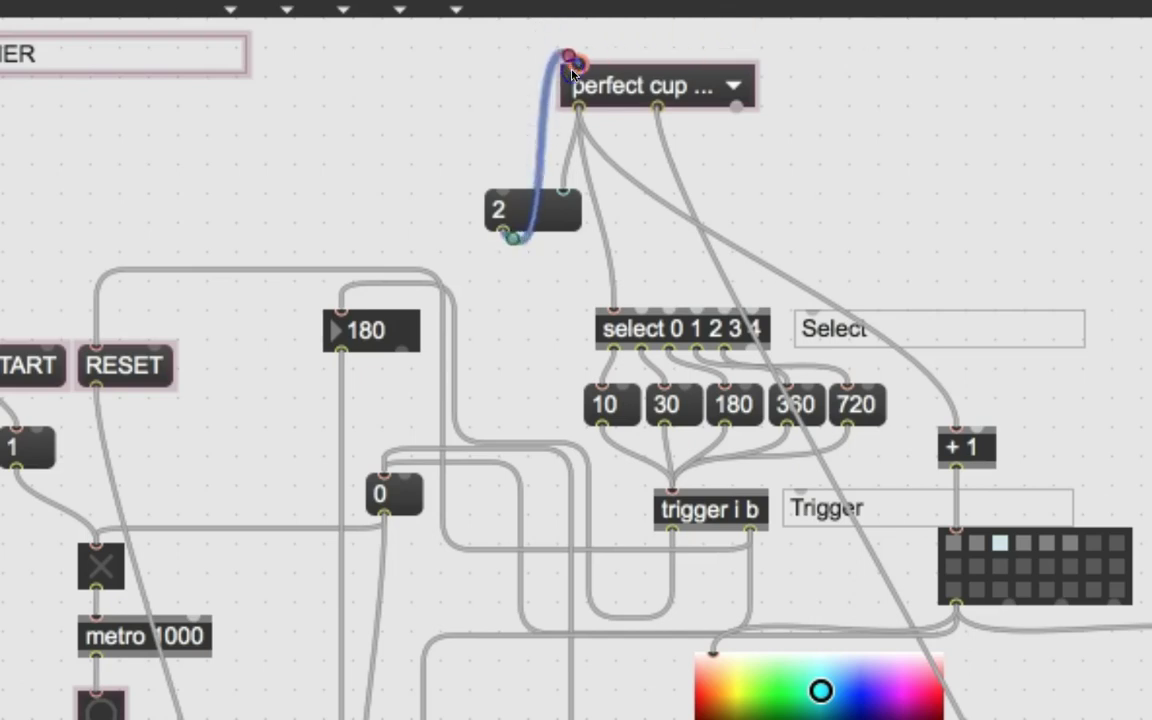
{"action": "key", "text": "super+y"}
{"action": "left_click", "coordinate": [540, 144]}
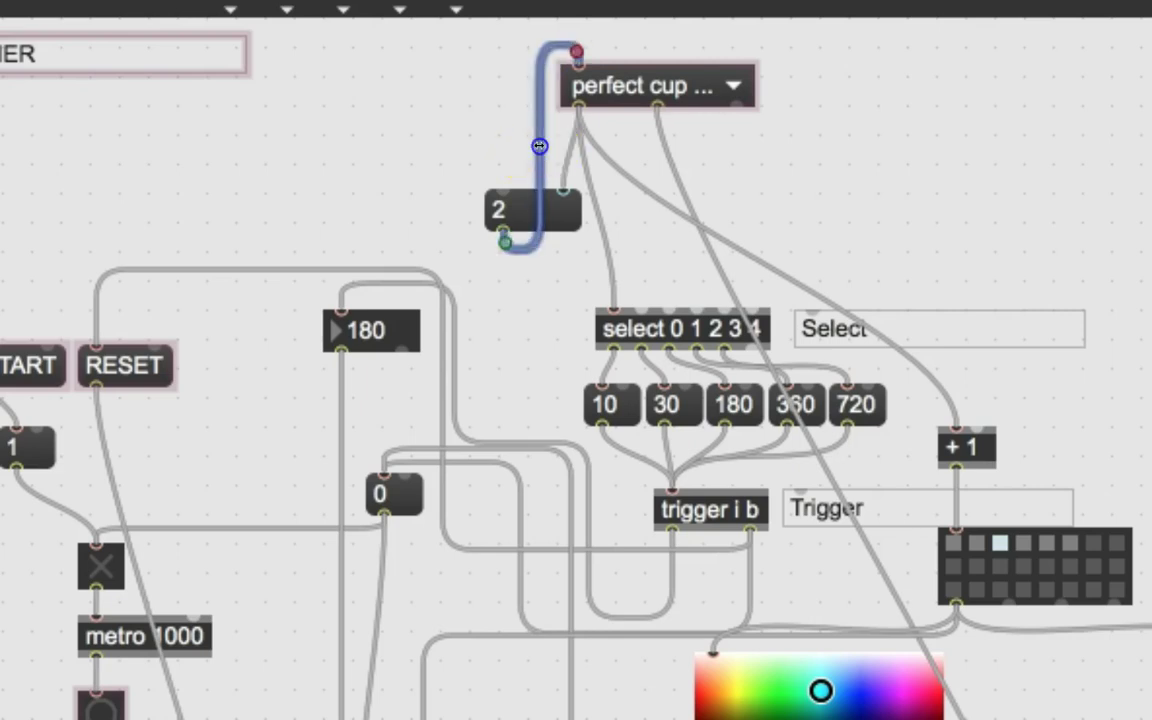
{"action": "left_click_drag", "start_coordinate": [540, 145], "coordinate": [378, 141]}
{"action": "left_click", "coordinate": [430, 139]}
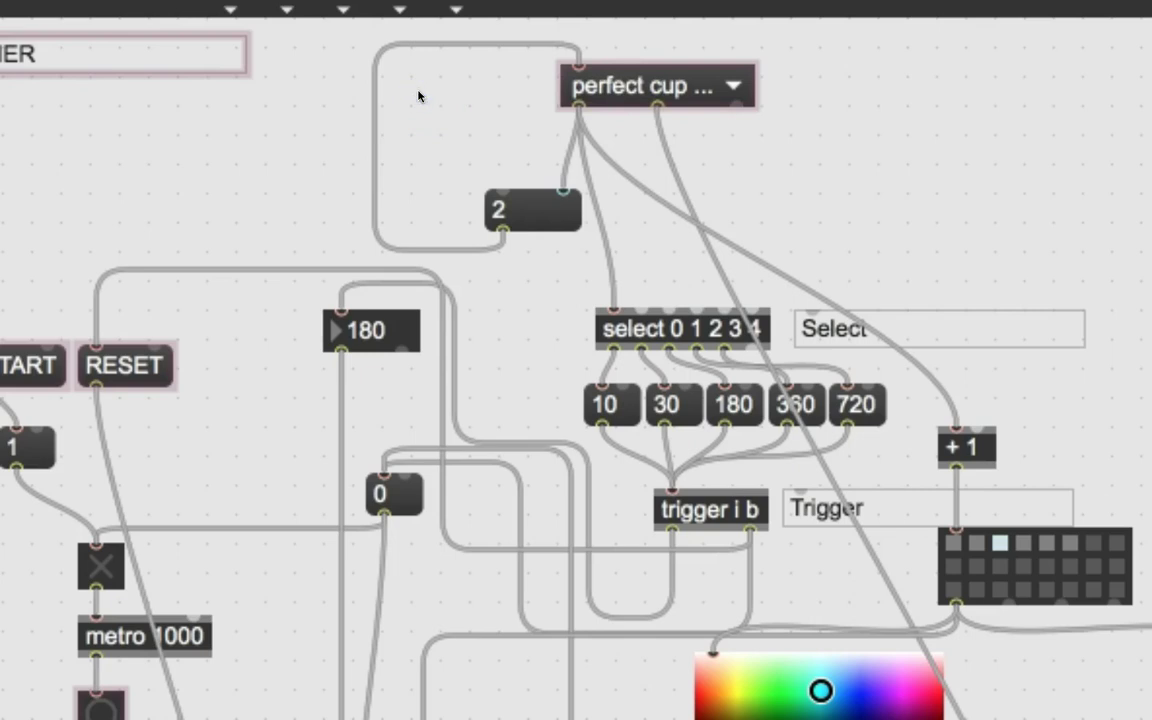
Step: Create a loadbang object, place it above the 2 box, and connect it to that box's inlet
{"action": "type", "text": "n"}
{"action": "type", "text": "loadban"}
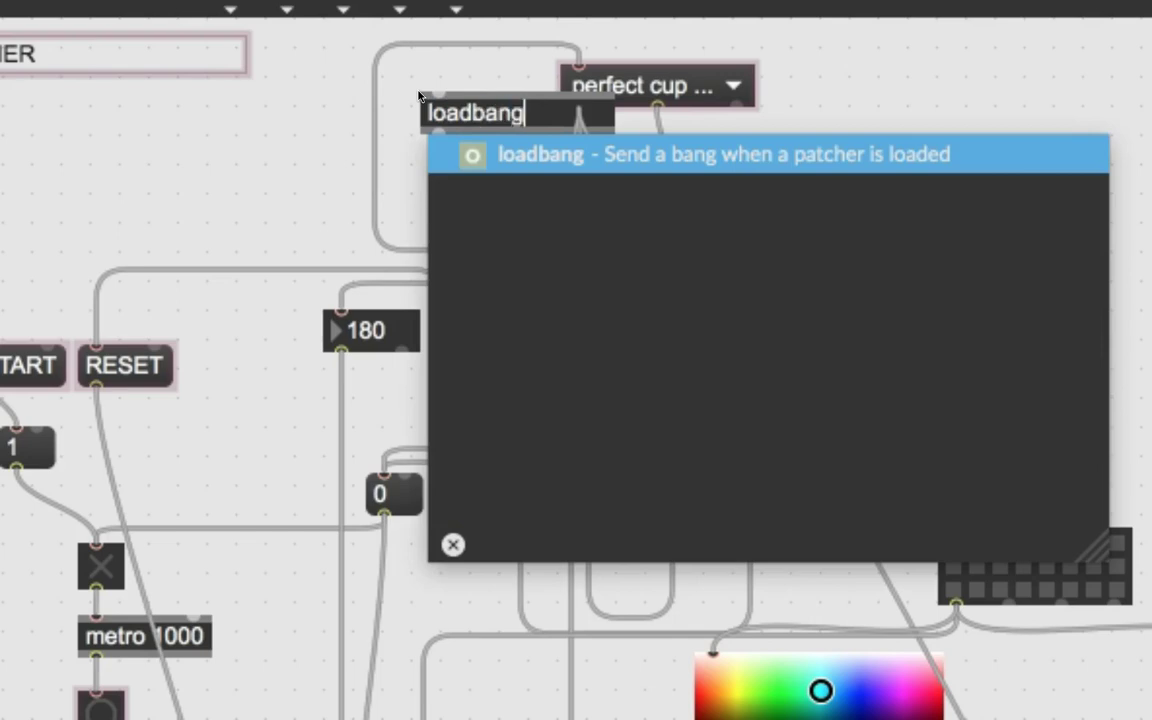
{"action": "type", "text": "g"}
{"action": "left_click", "coordinate": [304, 100]}
{"action": "left_click", "coordinate": [437, 121]}
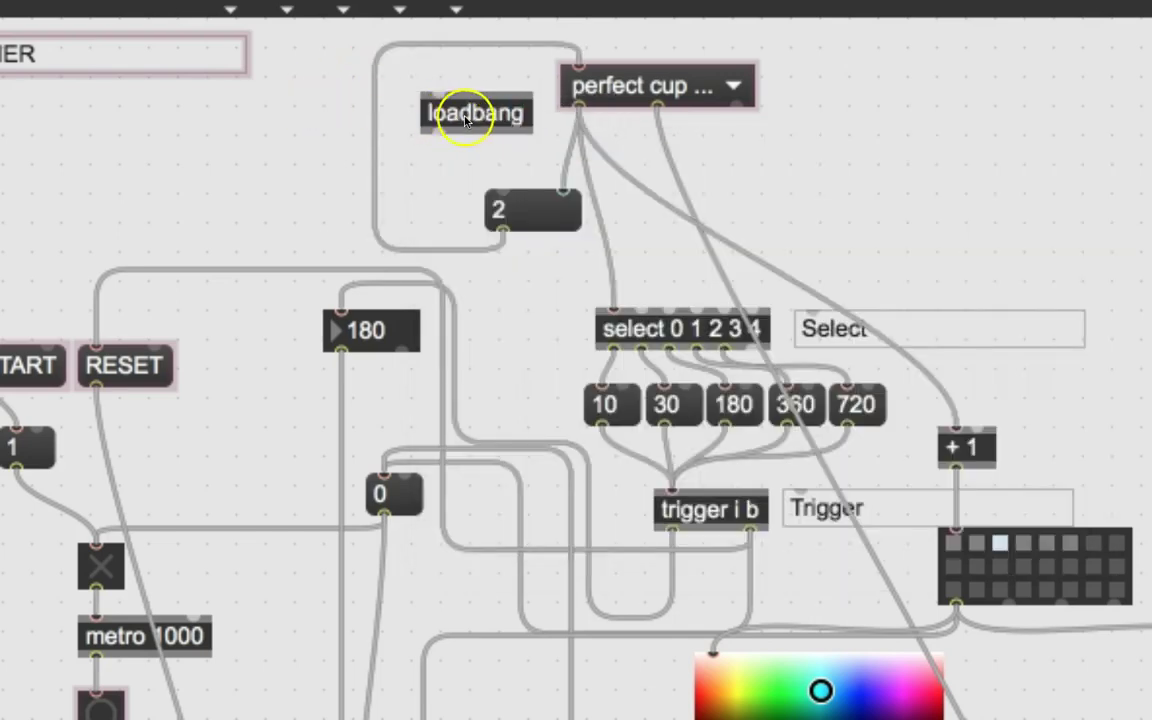
{"action": "left_click_drag", "start_coordinate": [463, 121], "coordinate": [434, 90]}
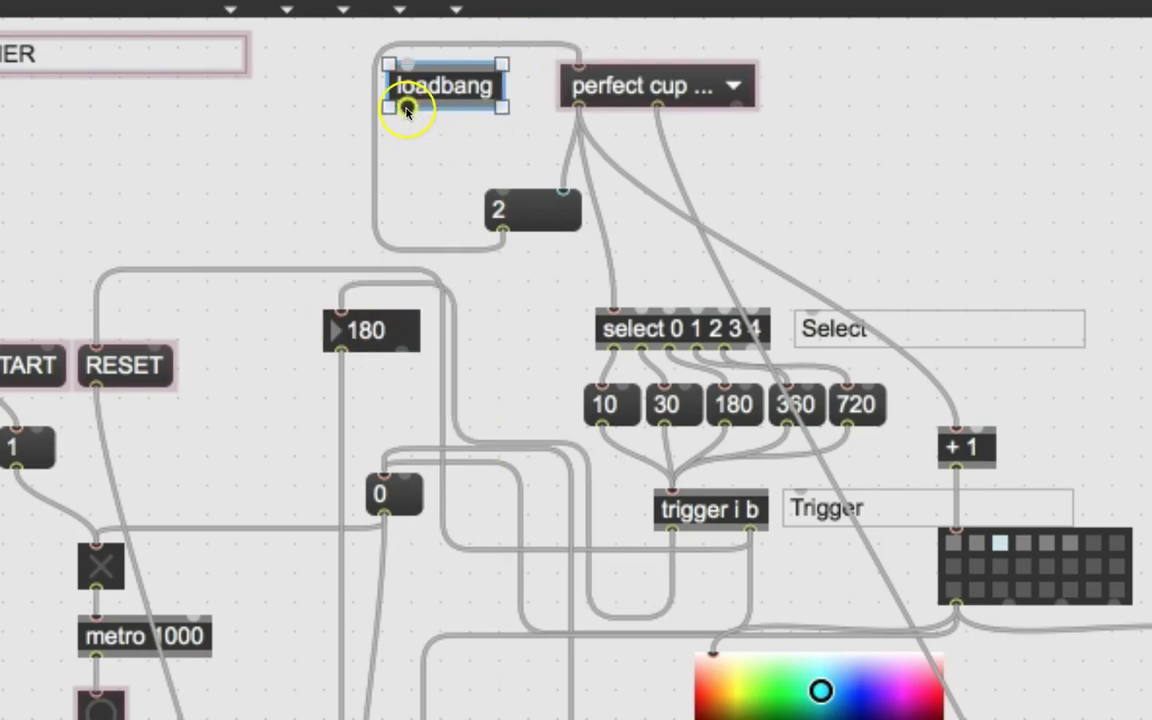
{"action": "mouse_move", "coordinate": [407, 108]}
{"action": "left_click_drag", "start_coordinate": [407, 108], "coordinate": [505, 192]}
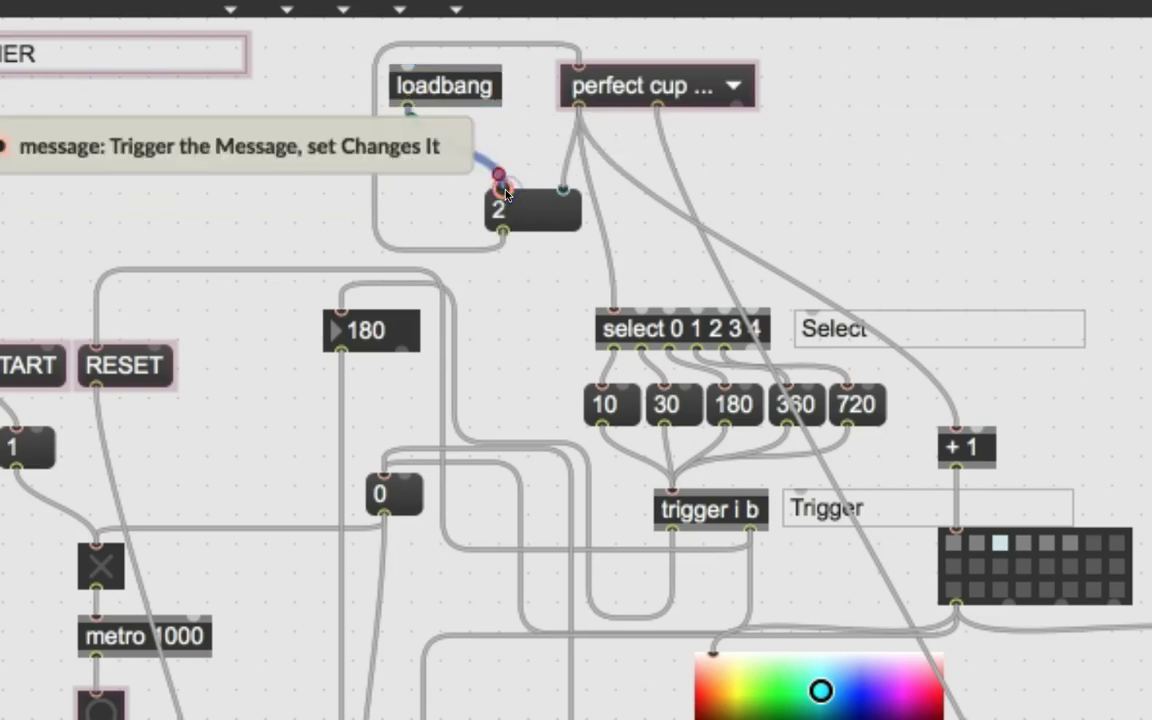
{"action": "left_click", "coordinate": [459, 222]}
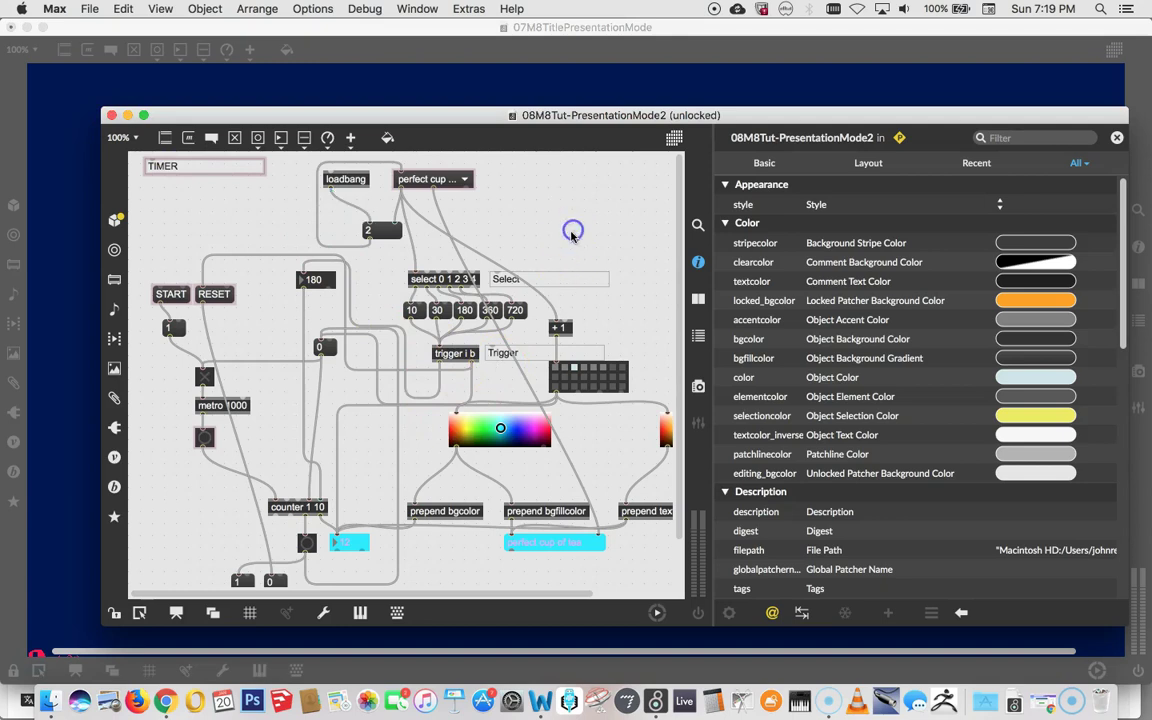
Step: Uncheck enablehscroll, toolbarvisible and enablevscroll in the Inspector's View section, then lock the patcher
{"action": "scroll", "coordinate": [818, 408], "scroll_direction": "down", "scroll_amount": 10}
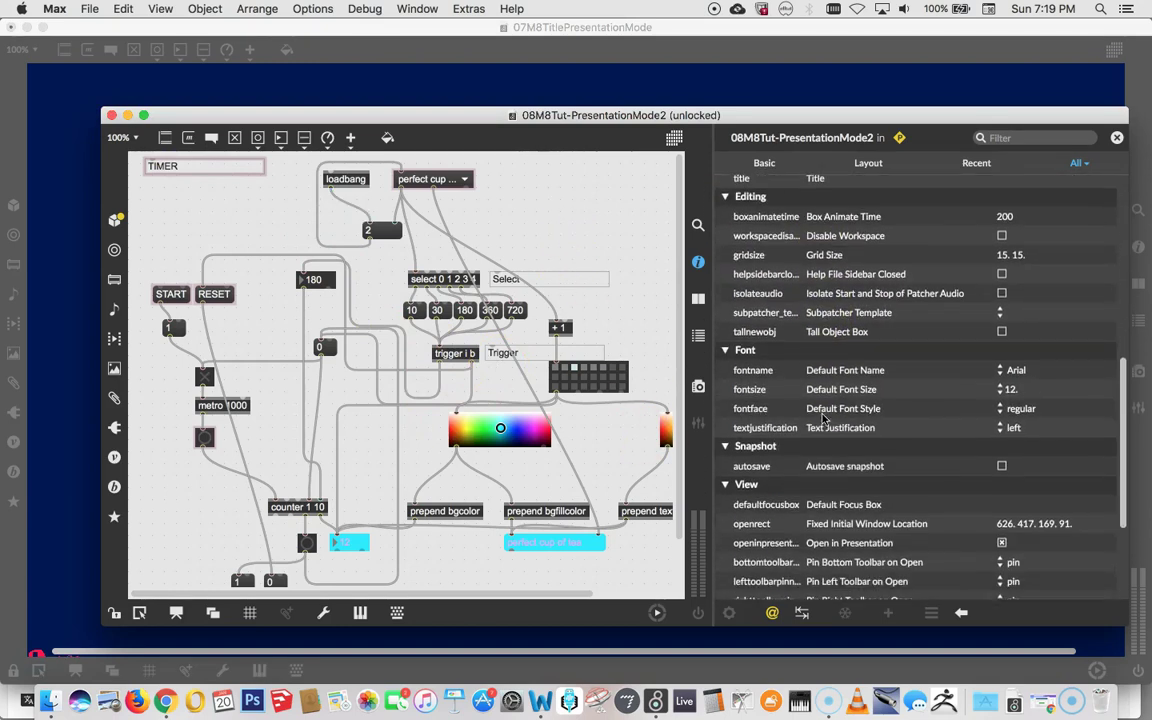
{"action": "scroll", "coordinate": [822, 420], "scroll_direction": "down", "scroll_amount": 5}
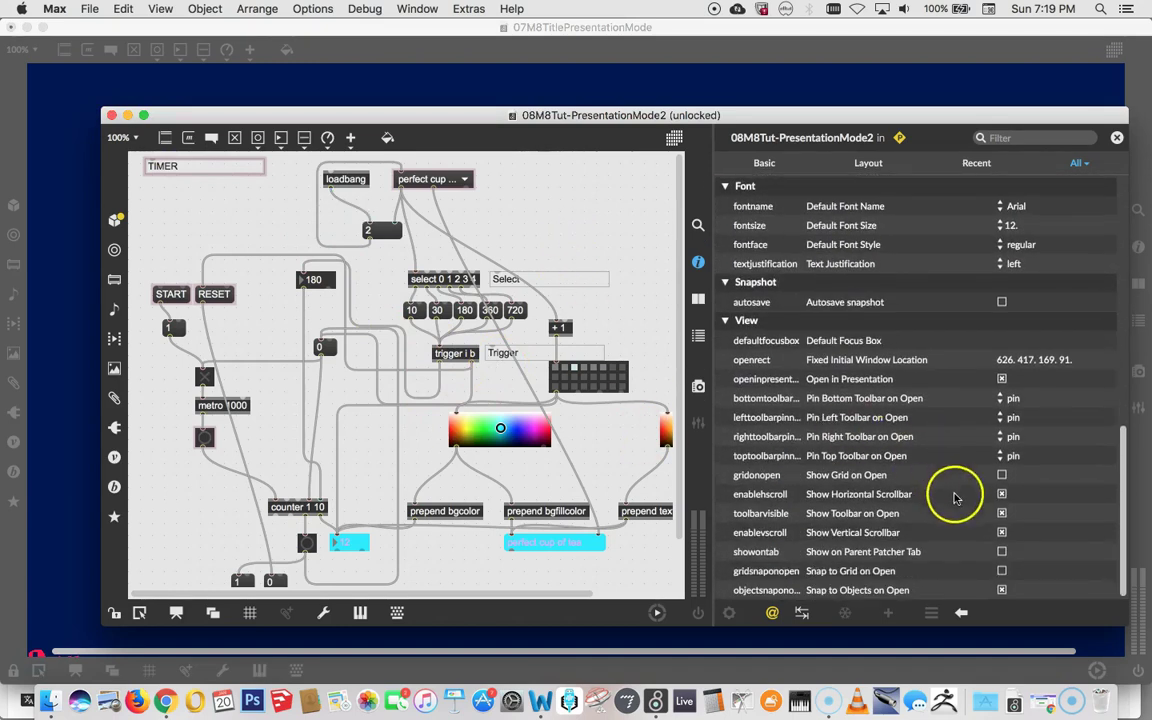
{"action": "left_click", "coordinate": [1002, 494]}
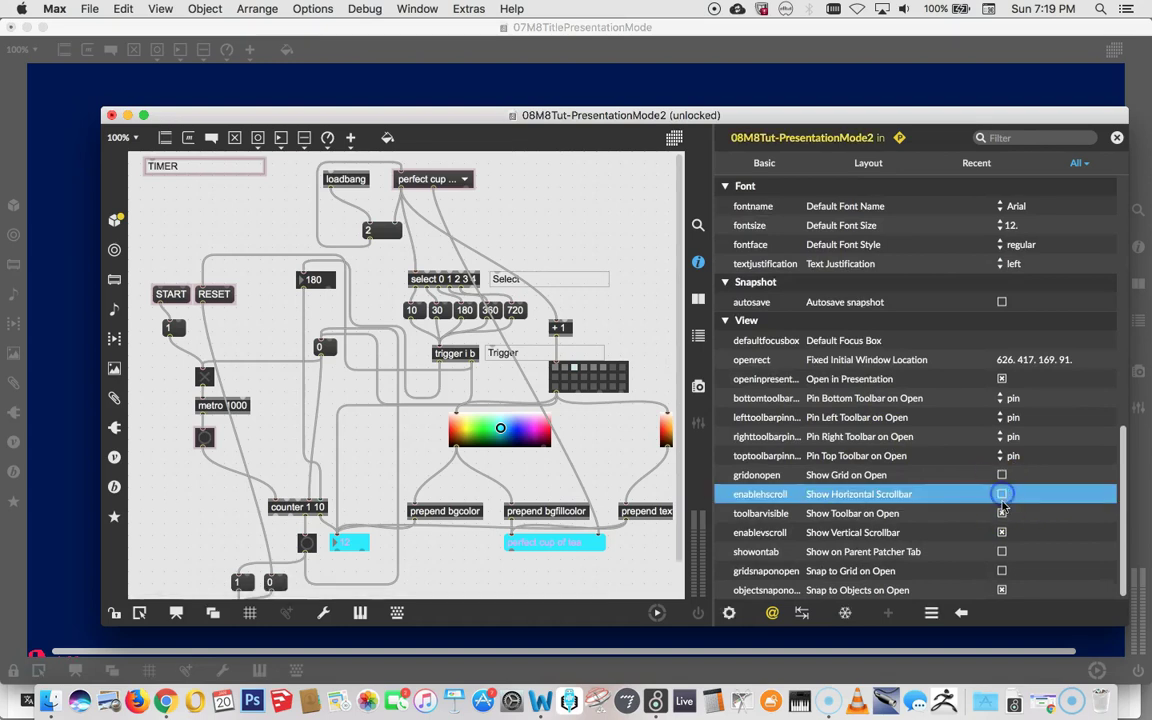
{"action": "left_click", "coordinate": [1002, 513]}
{"action": "left_click", "coordinate": [1002, 532]}
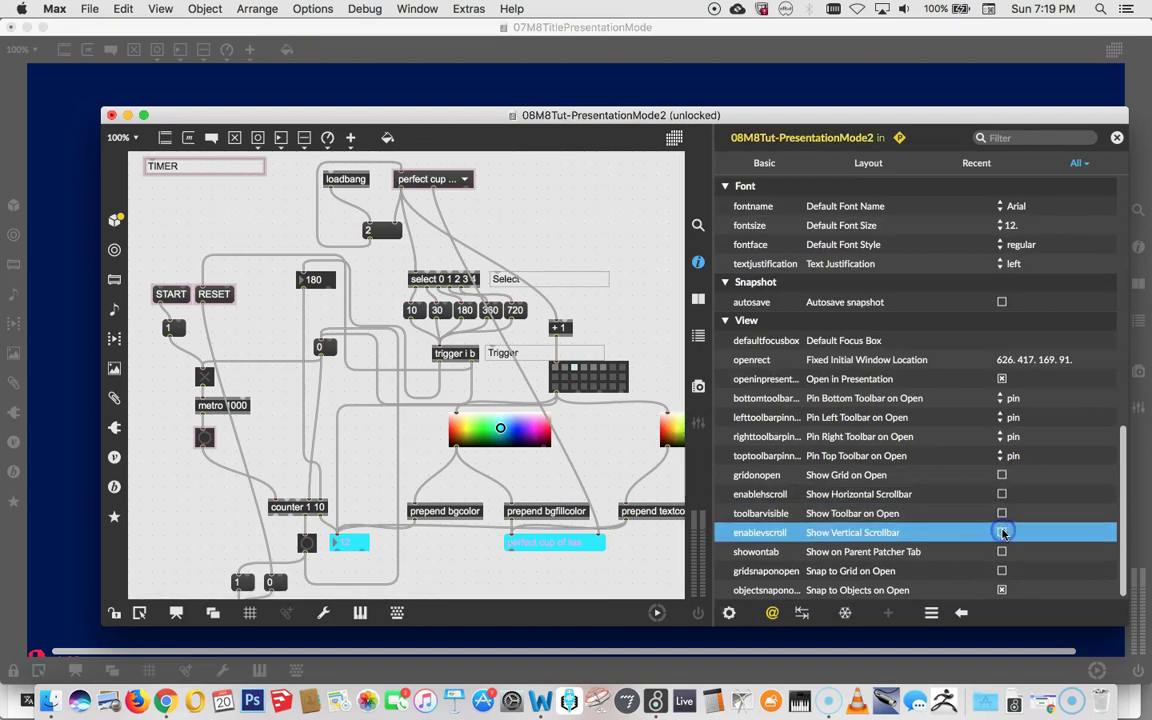
{"action": "left_click", "coordinate": [596, 310]}
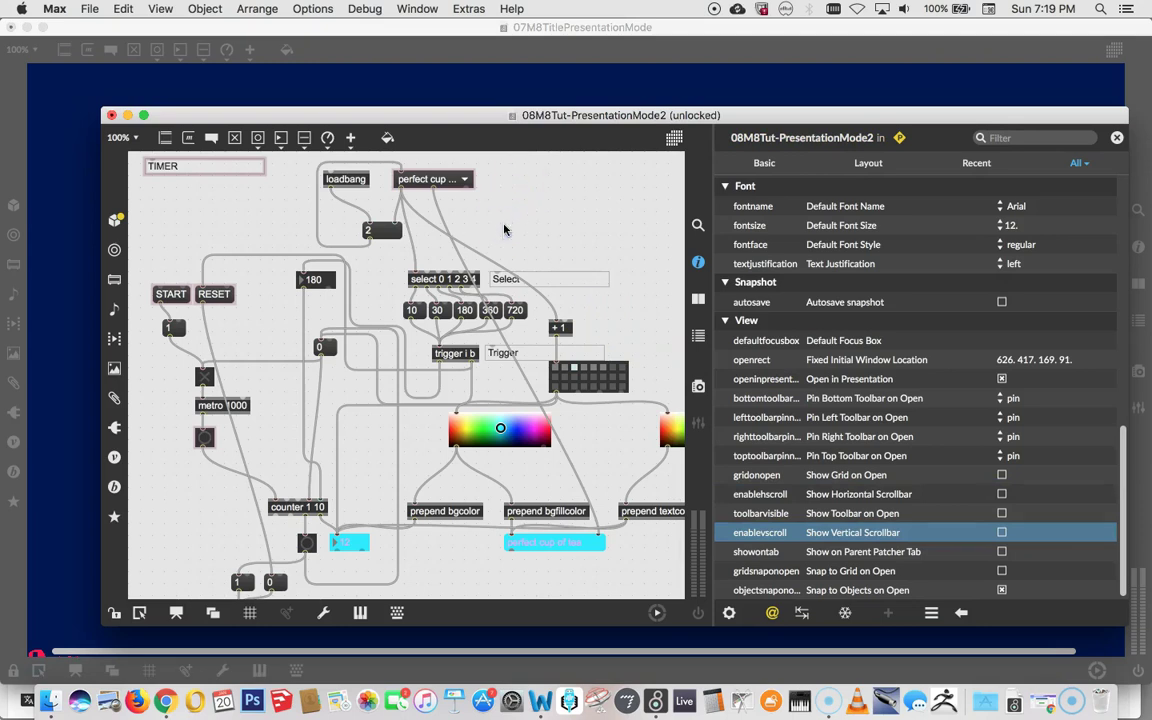
{"action": "key", "text": "super+e"}
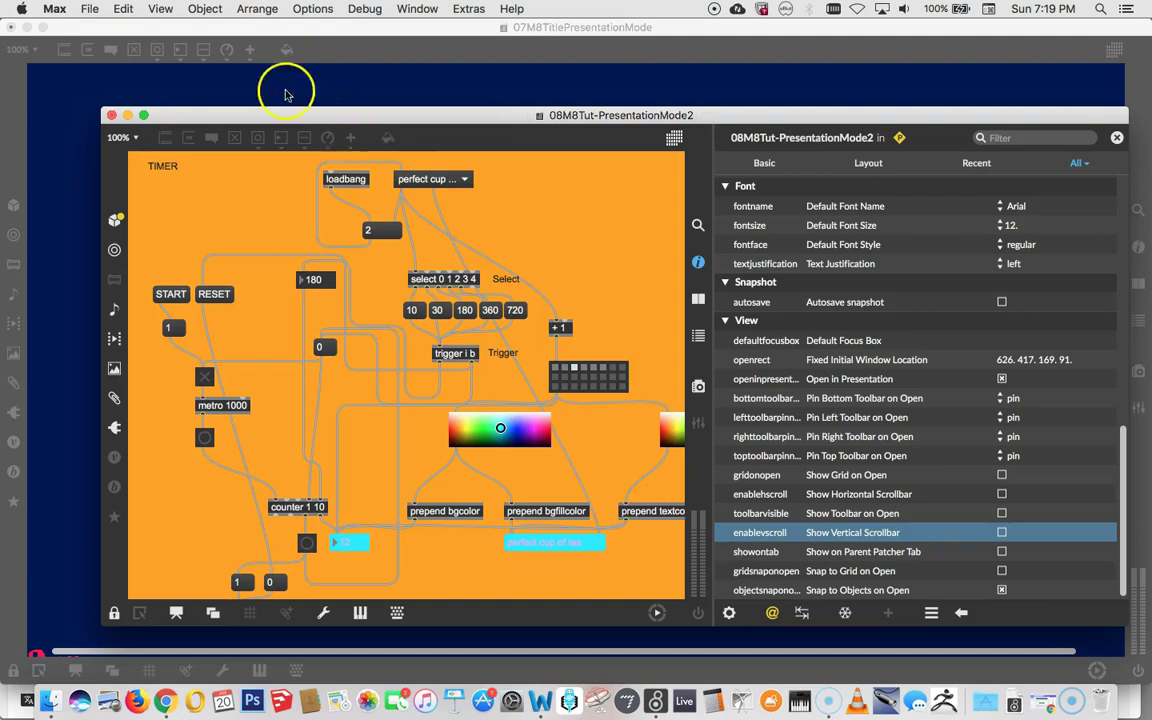
Step: Close the timer patcher and reopen it from Open Recent Patcher
{"action": "left_click", "coordinate": [112, 116]}
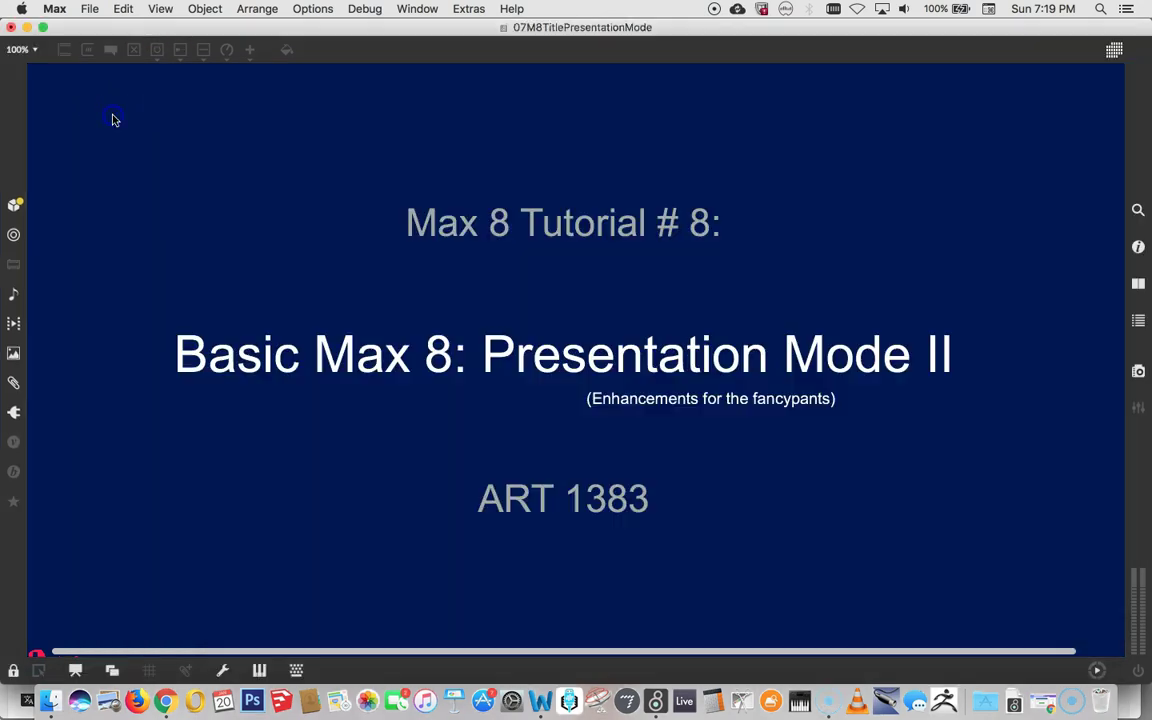
{"action": "left_click", "coordinate": [89, 8]}
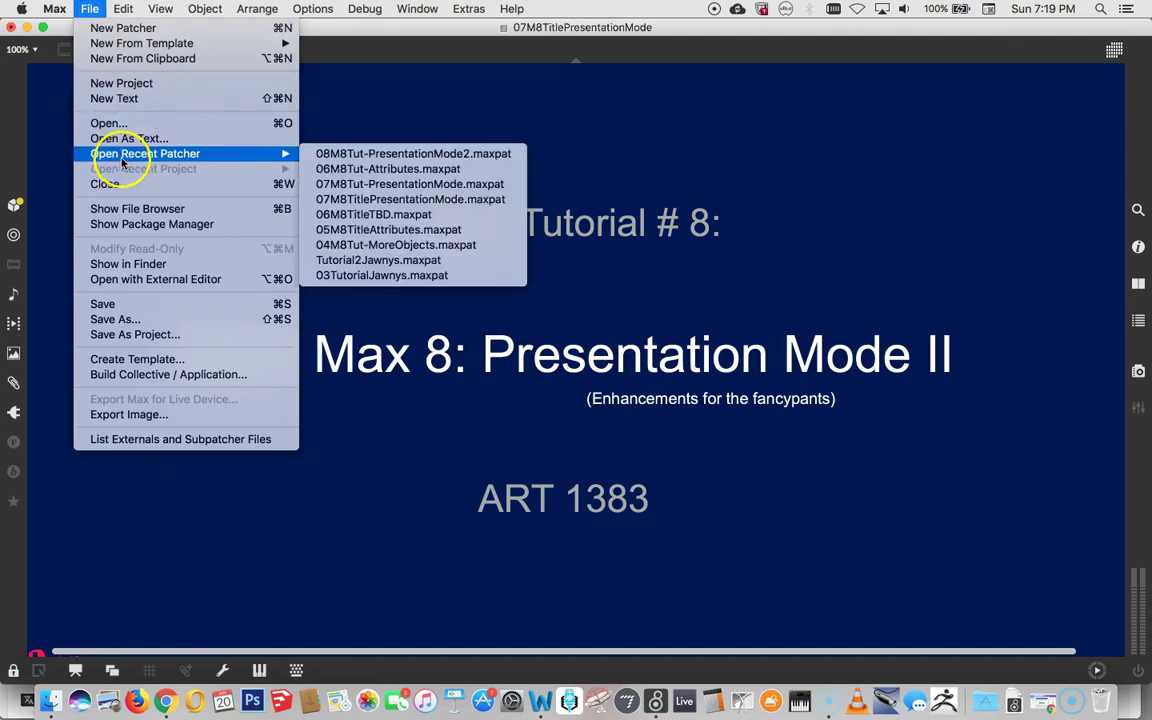
{"action": "left_click", "coordinate": [337, 157]}
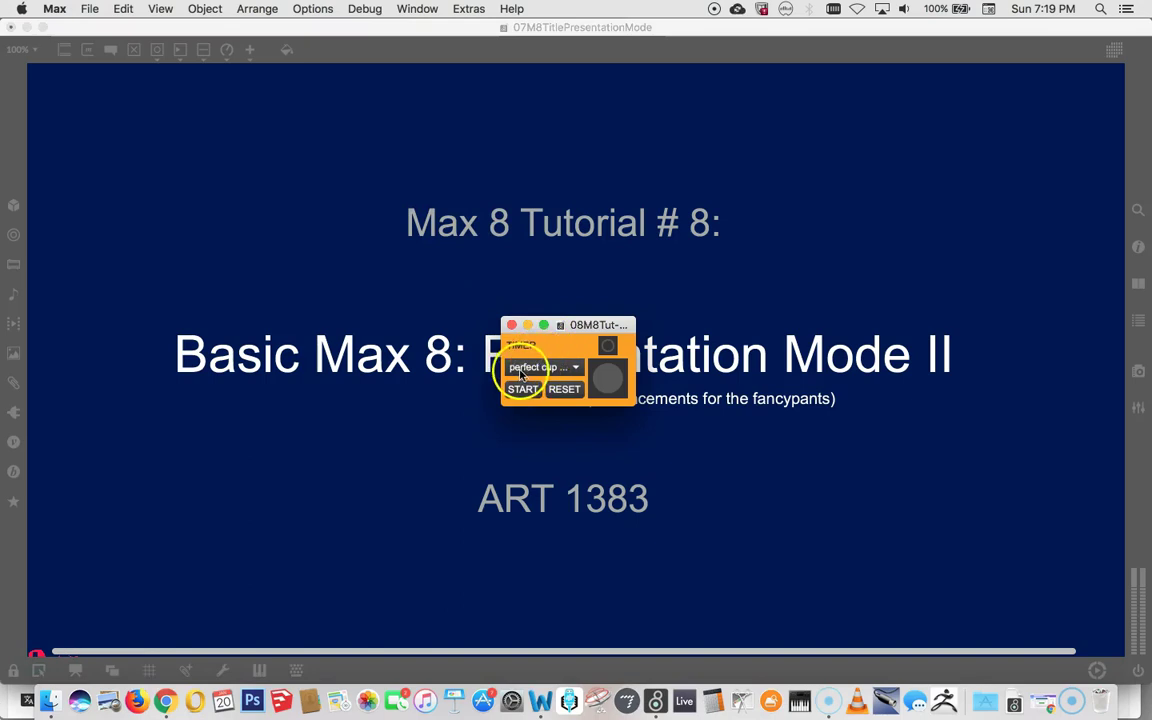
Step: Choose the soft-boiled egg preset, reset the timer, and leave the preset list unchanged
{"action": "left_click", "coordinate": [576, 369]}
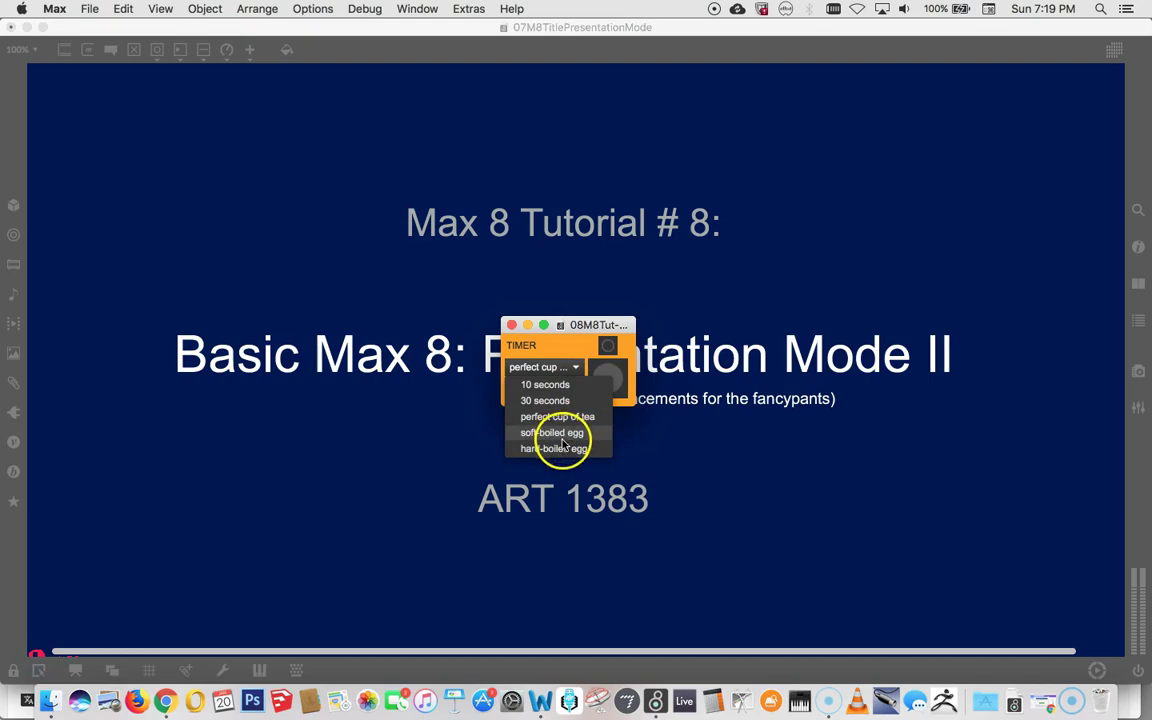
{"action": "left_click", "coordinate": [518, 432]}
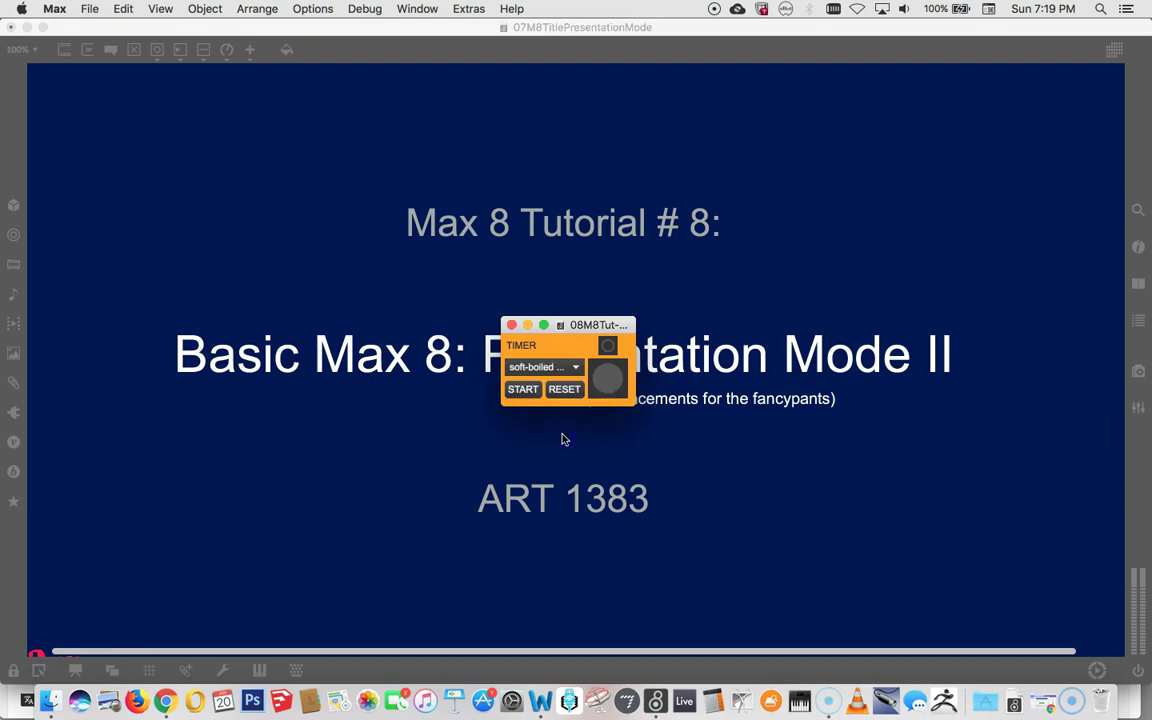
{"action": "left_click", "coordinate": [562, 389]}
{"action": "left_click", "coordinate": [576, 369]}
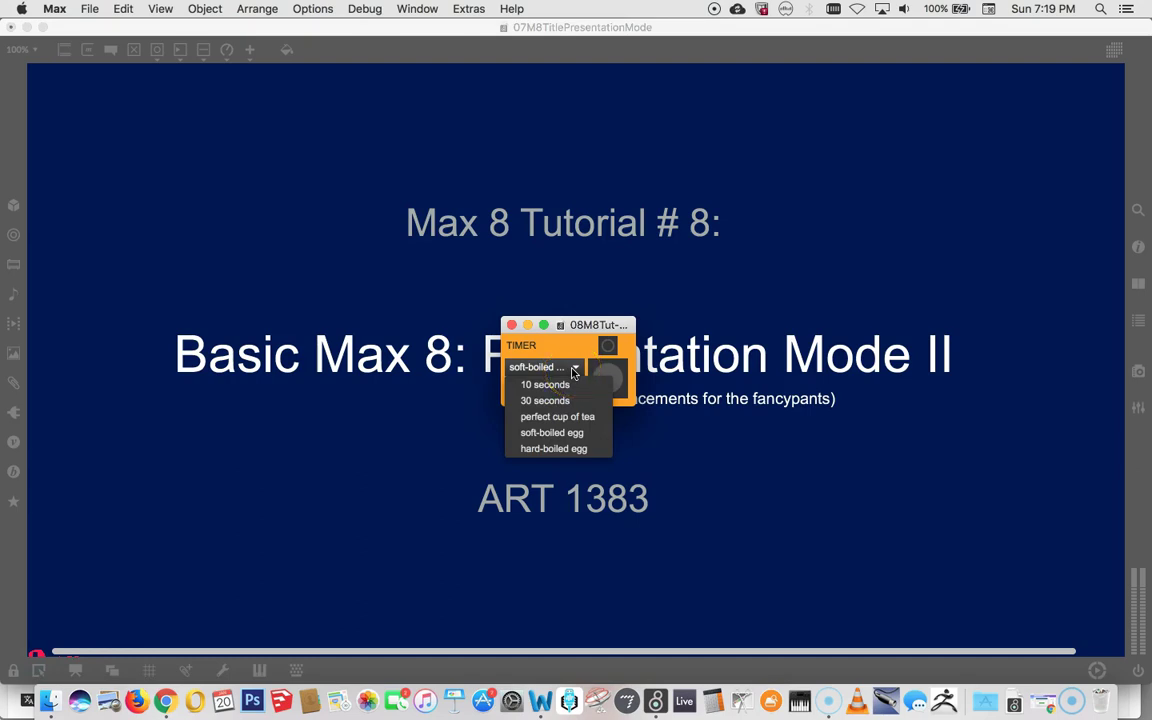
{"action": "left_click", "coordinate": [558, 436]}
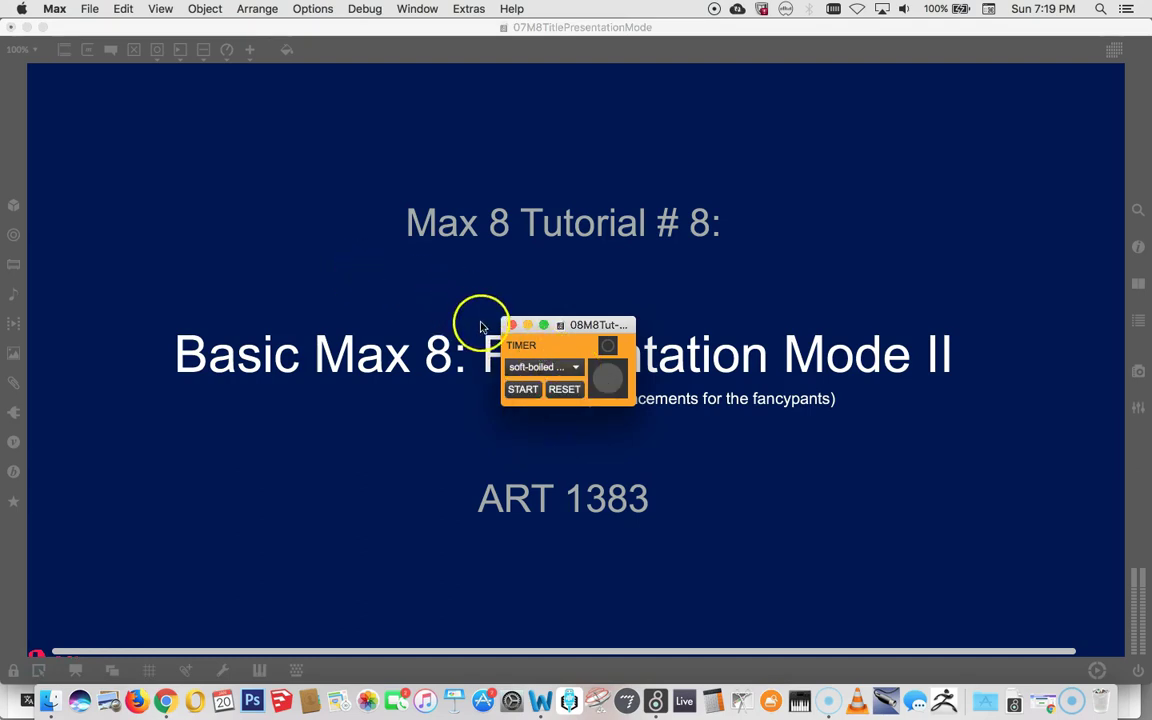
Step: Close and reopen the timer from recent files, then choose the soft-boiled egg preset
{"action": "left_click", "coordinate": [512, 326]}
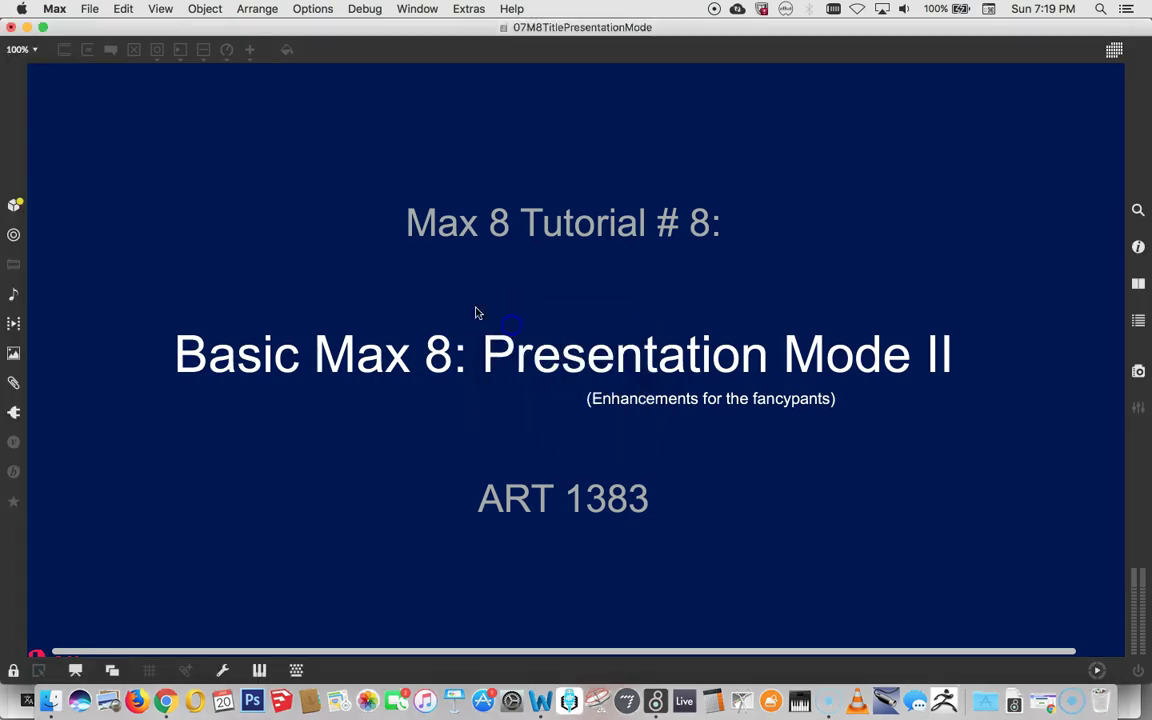
{"action": "left_click", "coordinate": [90, 10]}
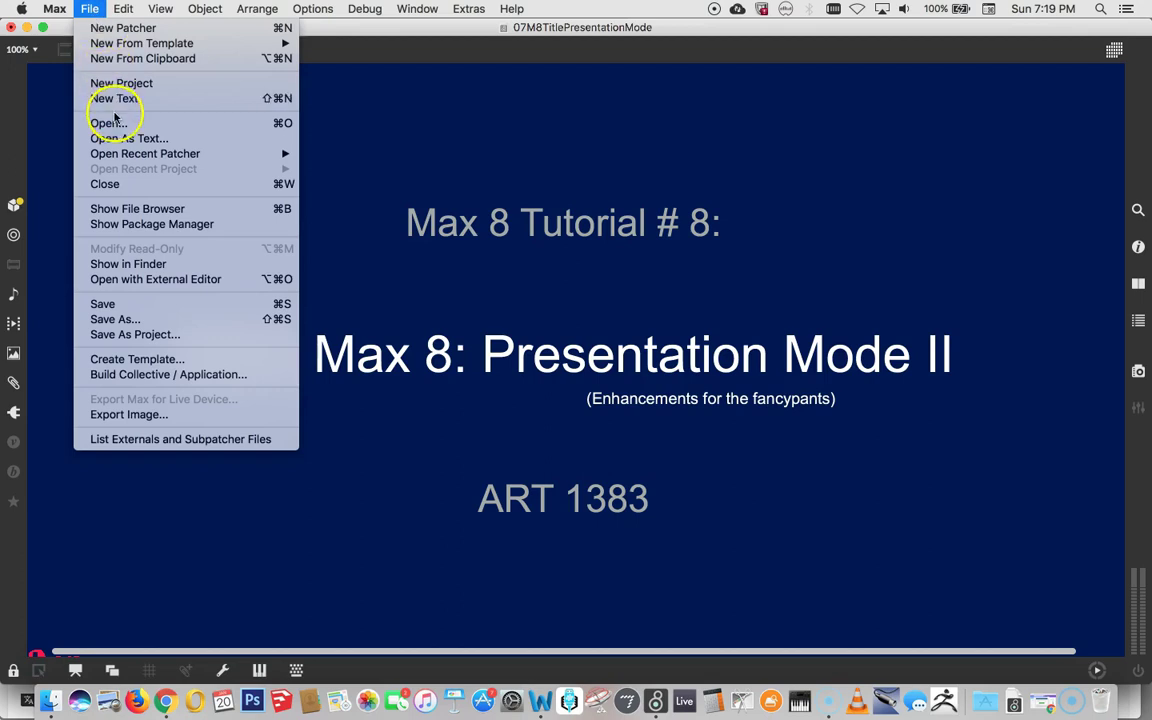
{"action": "mouse_move", "coordinate": [147, 154]}
{"action": "left_click", "coordinate": [350, 160]}
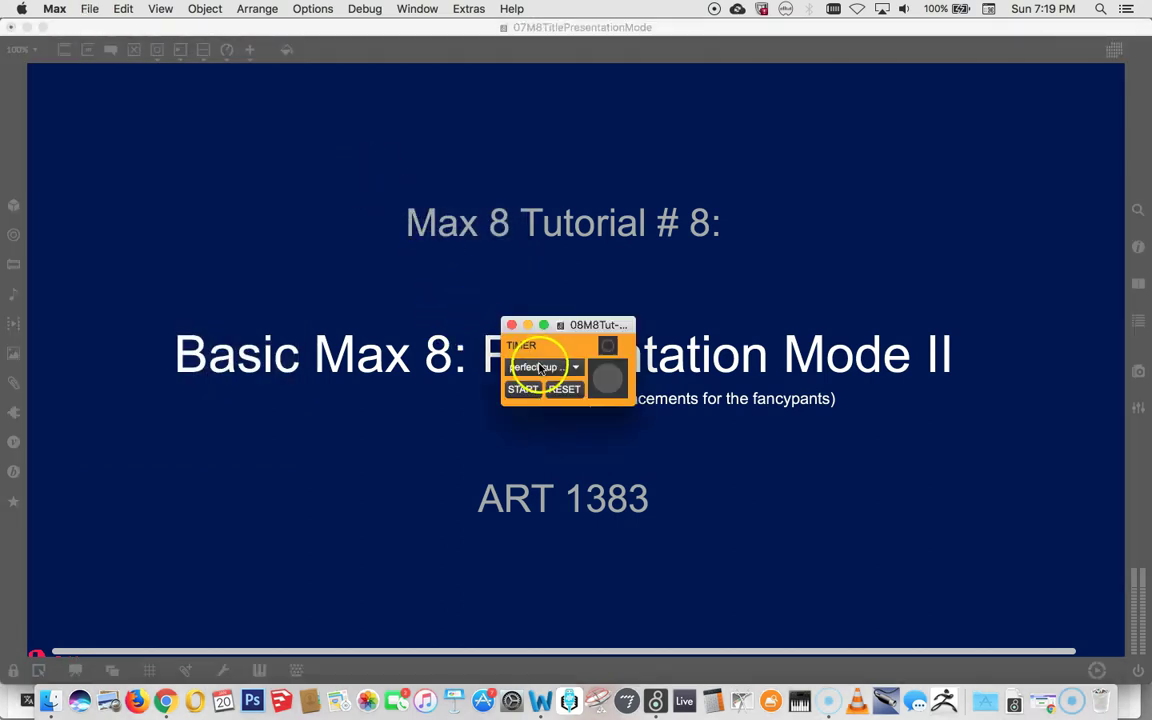
{"action": "left_click", "coordinate": [575, 368]}
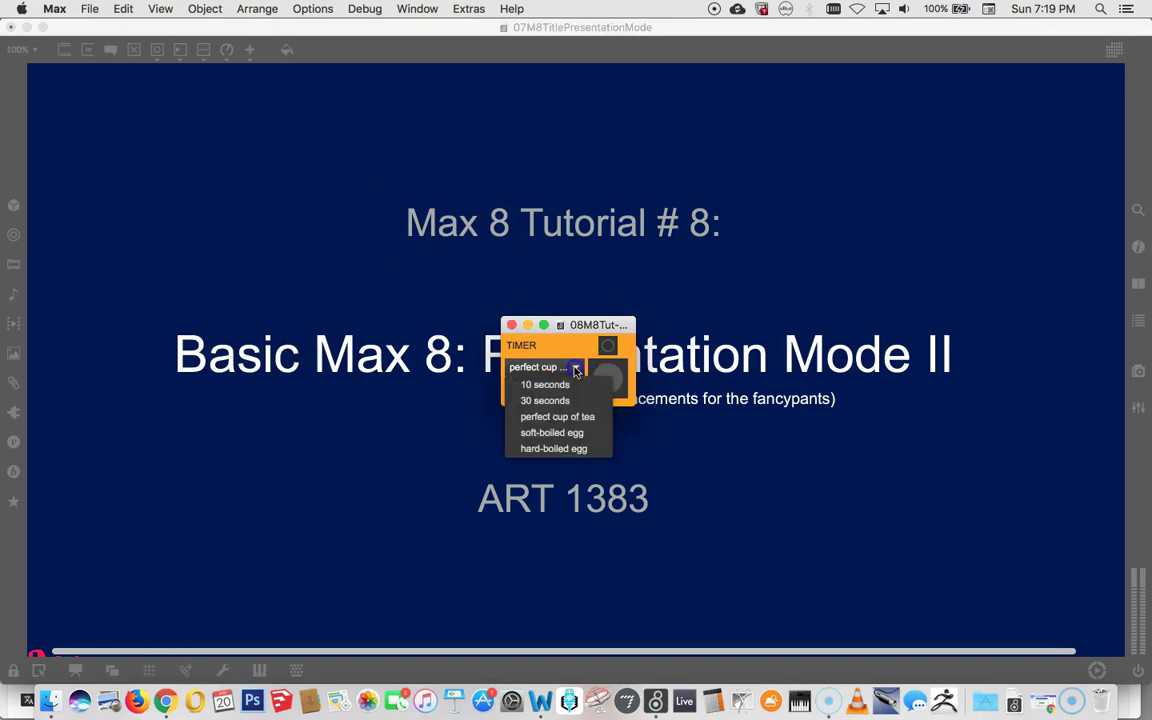
{"action": "left_click", "coordinate": [554, 432]}
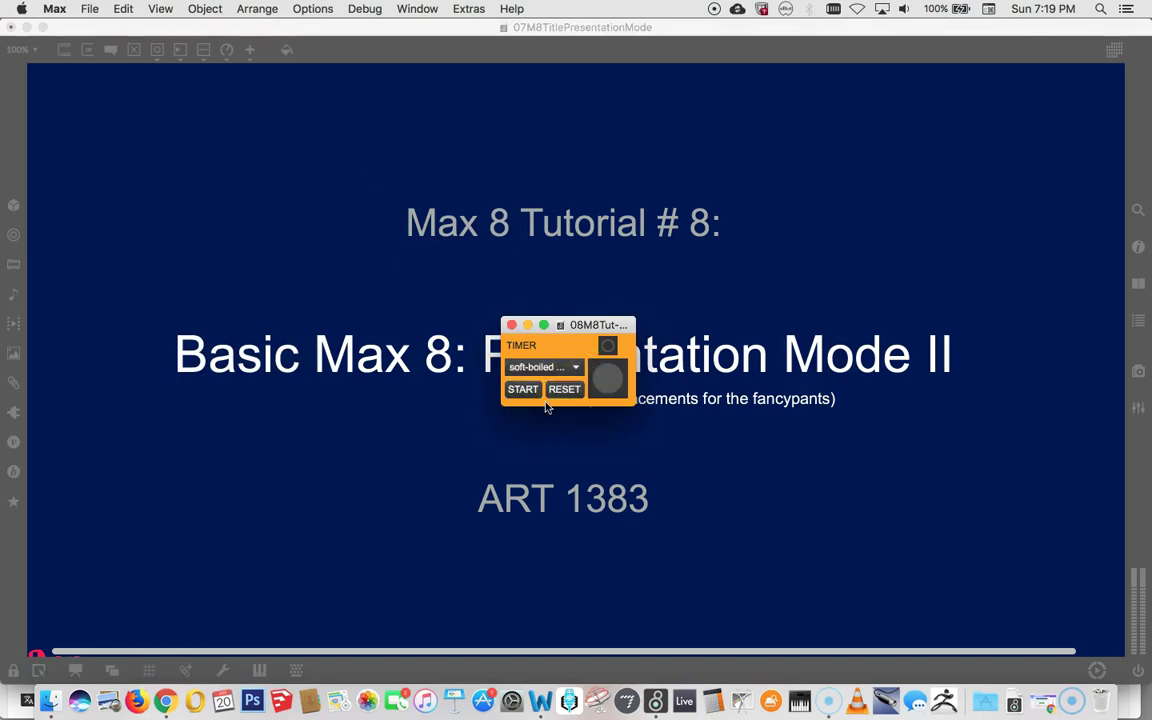
Step: Close and reopen the timer again to confirm it keeps the soft-boiled egg preset
{"action": "left_click", "coordinate": [511, 325]}
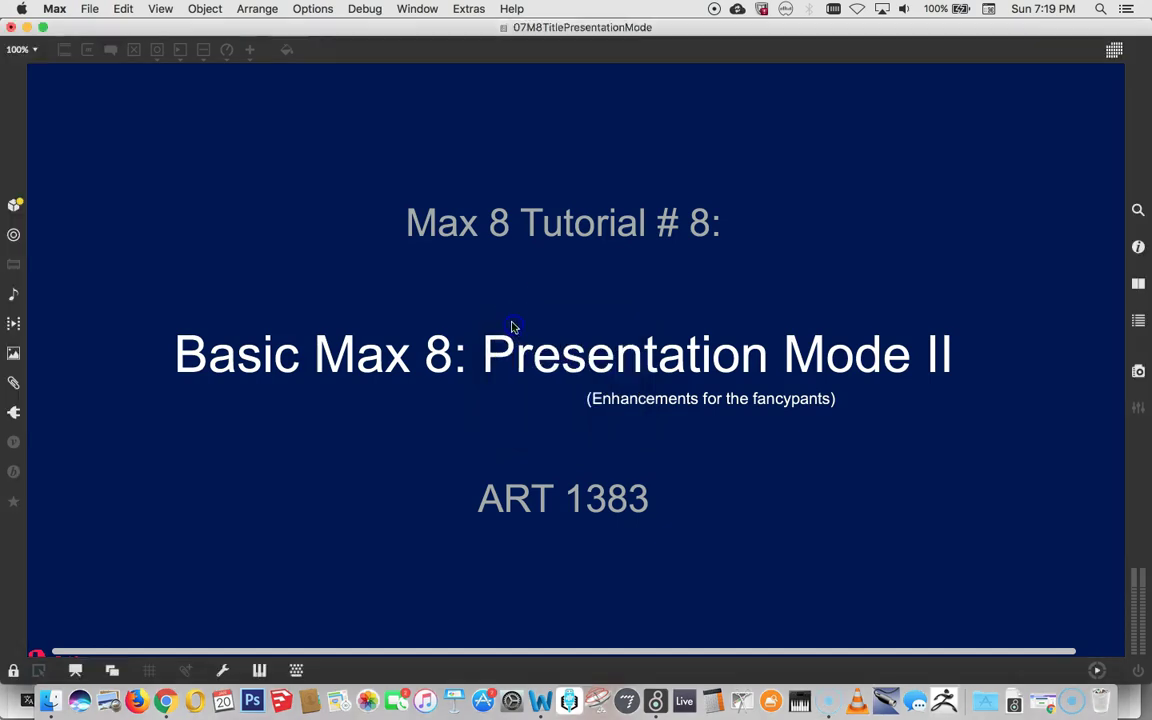
{"action": "left_click", "coordinate": [89, 10]}
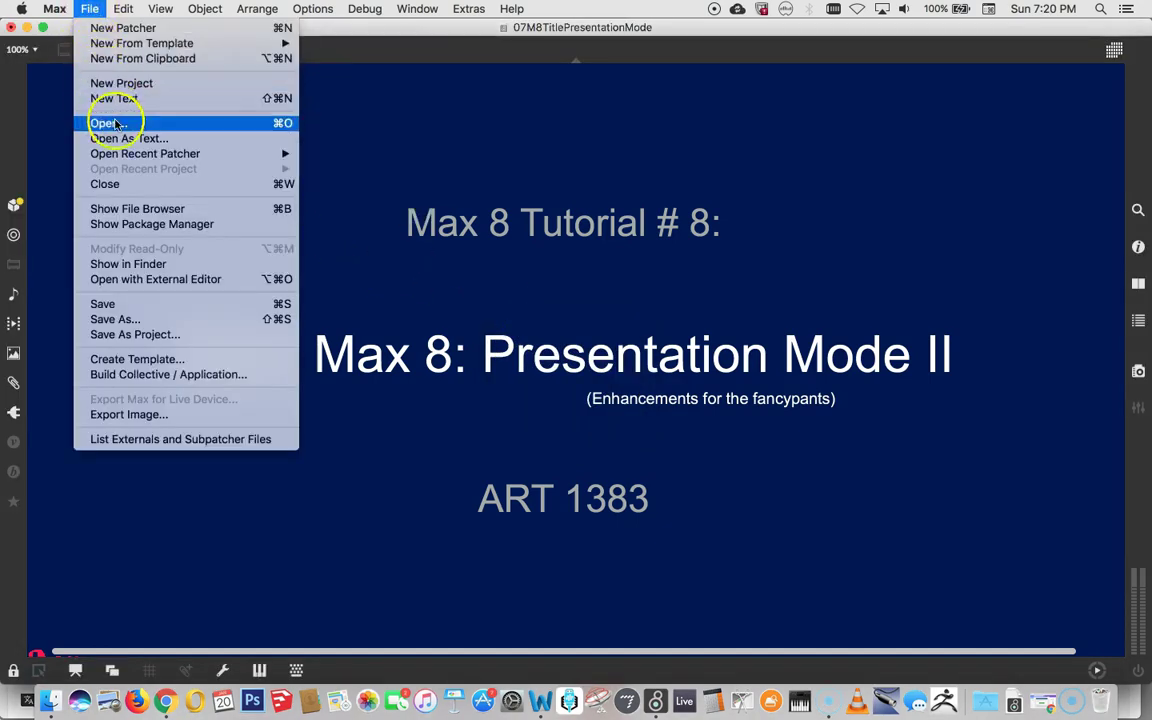
{"action": "mouse_move", "coordinate": [118, 153]}
{"action": "left_click", "coordinate": [329, 154]}
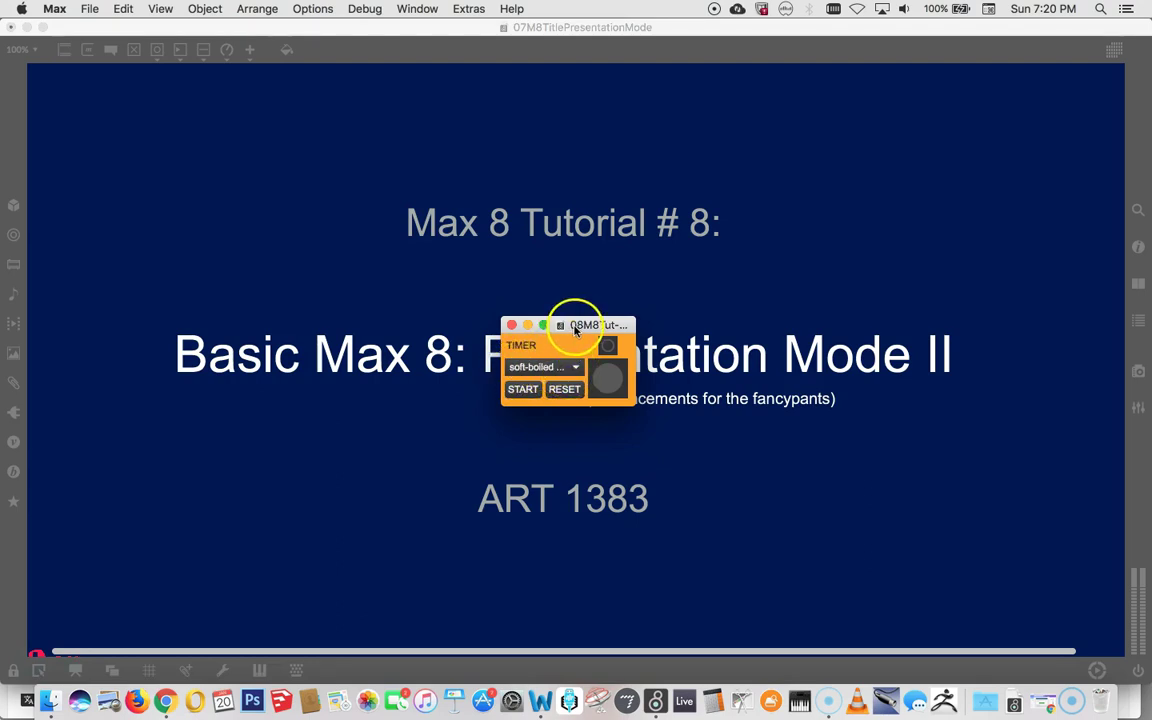
Step: Switch the timer's duration menu from soft-boiled egg to 10 seconds
{"action": "left_click", "coordinate": [574, 367]}
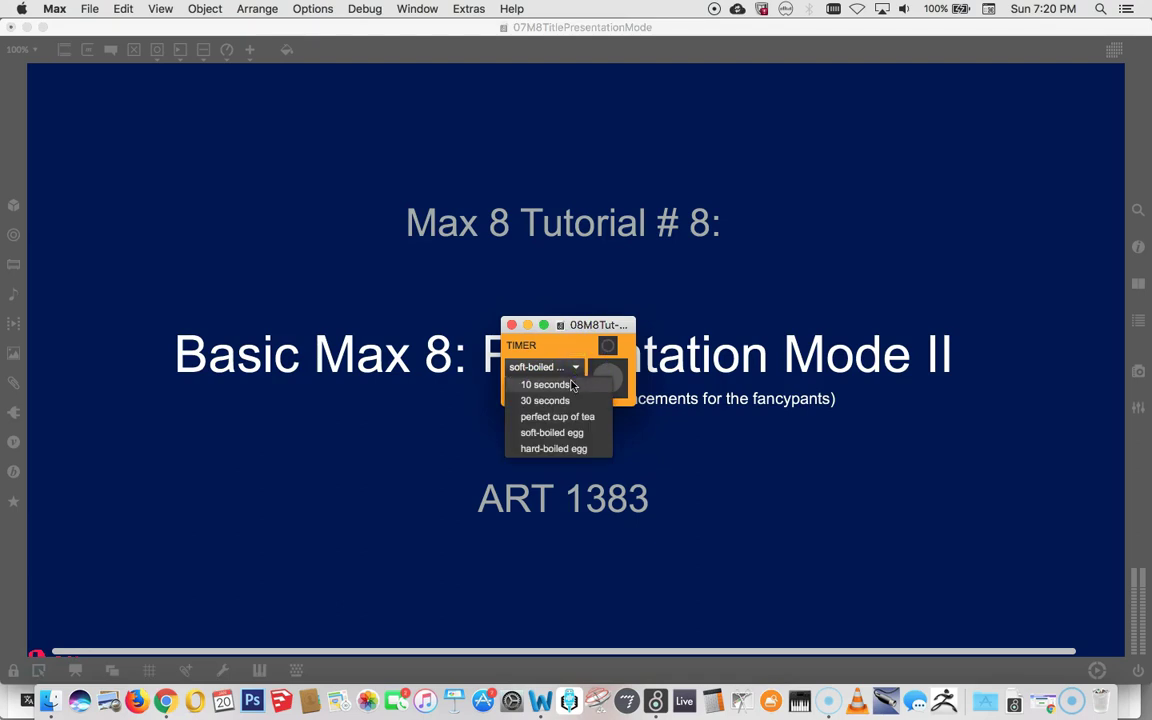
{"action": "left_click", "coordinate": [573, 385]}
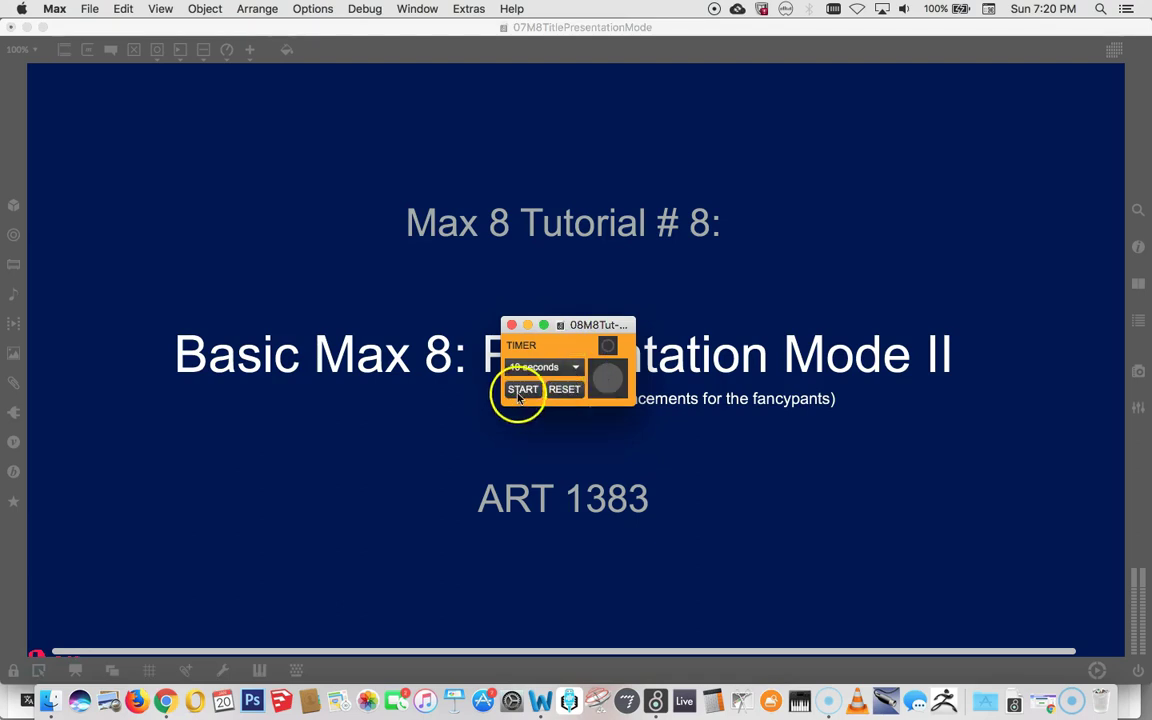